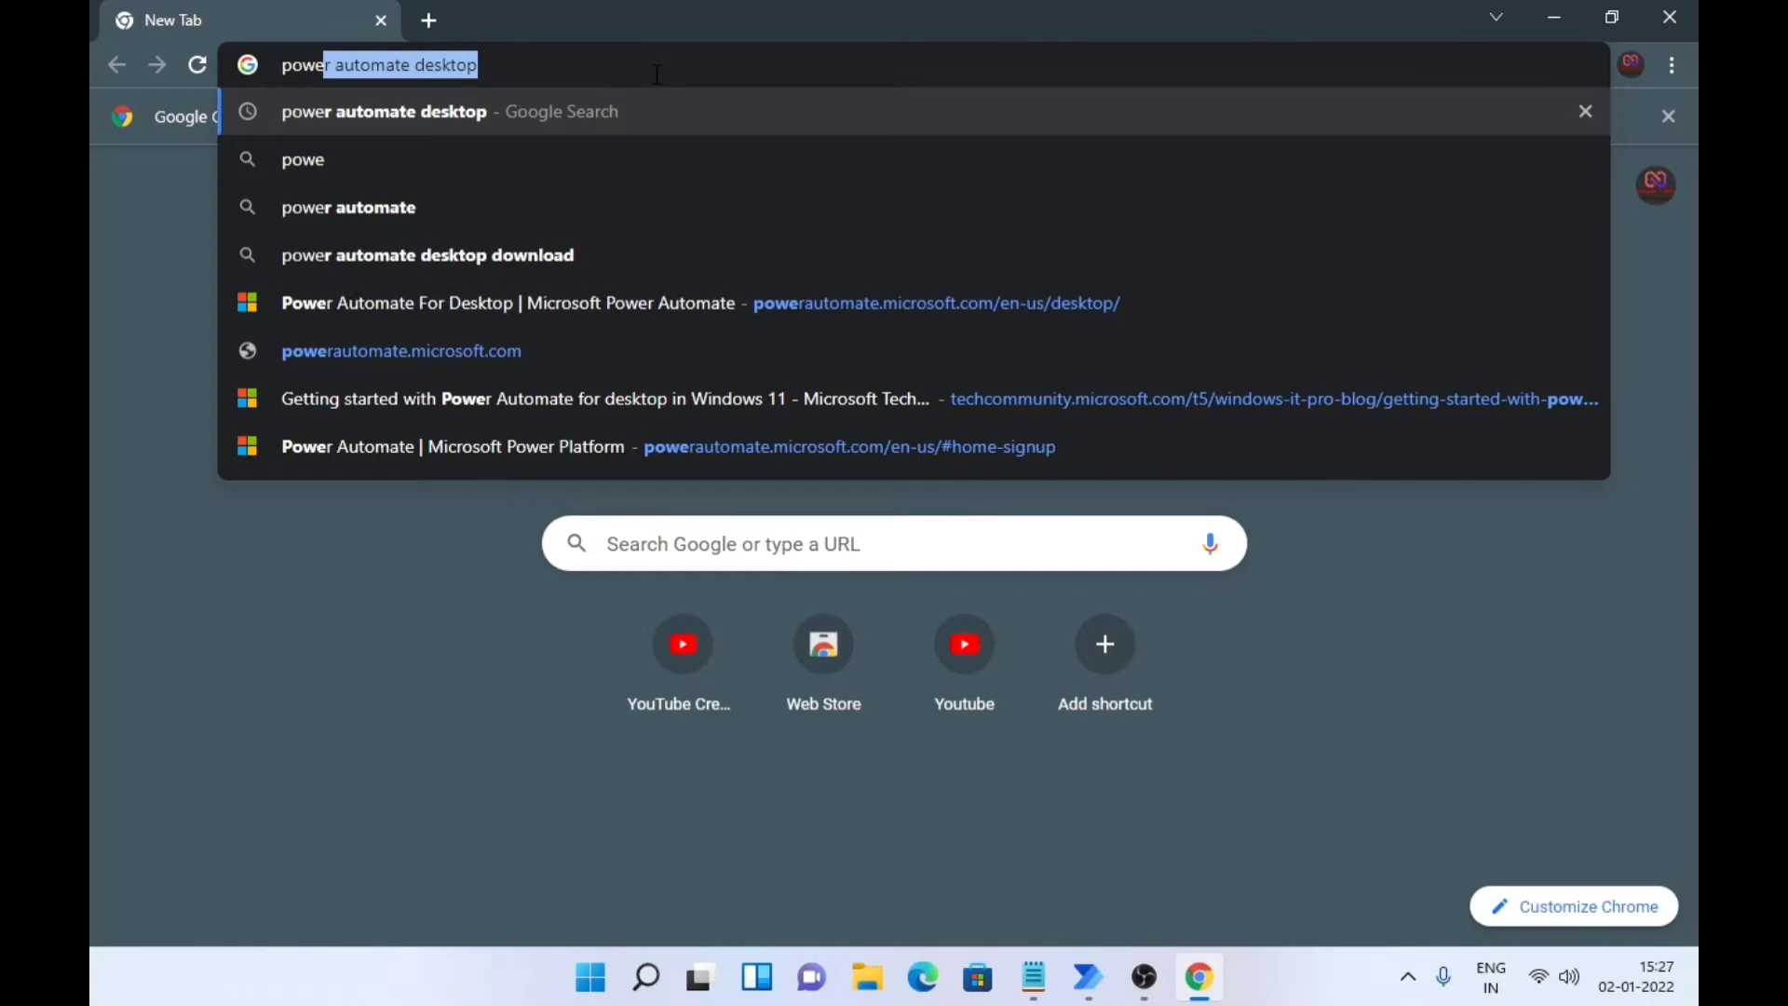
Open the Power Automate for desktop website and read the availability options for Windows 10 and Windows 11 users.
{"action": "left_click", "coordinate": [568, 302]}
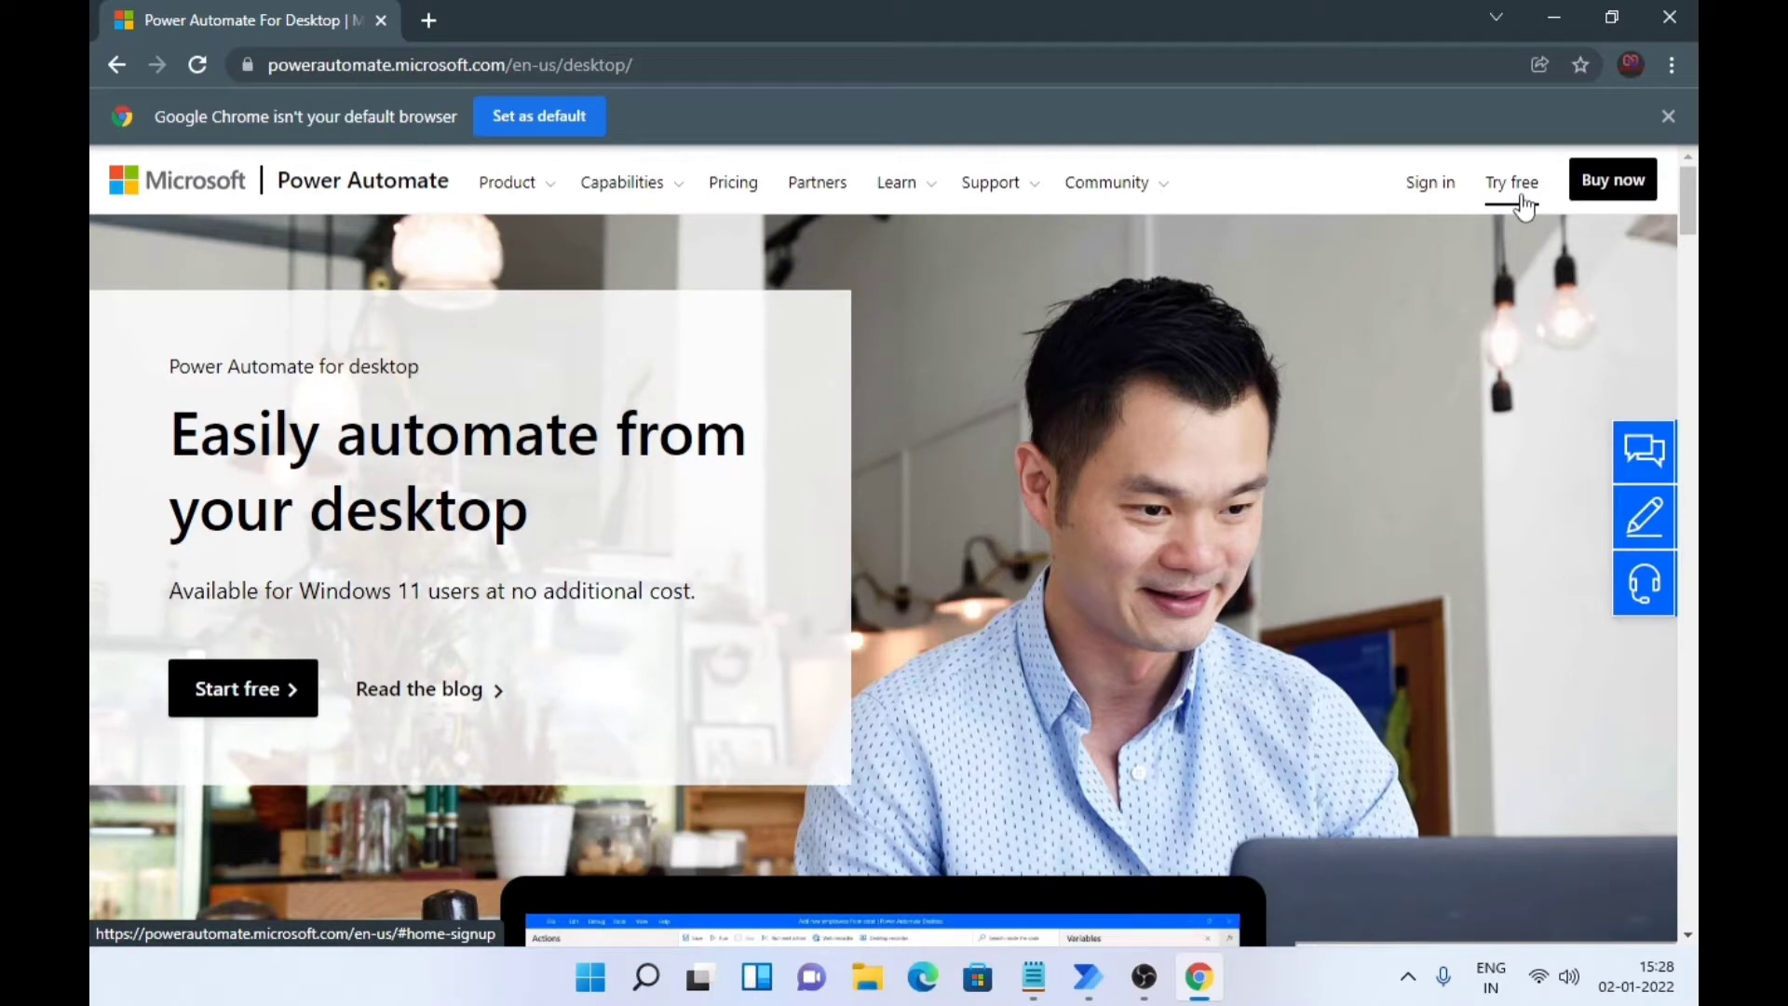
{"action": "left_click_drag", "start_coordinate": [1687, 200], "coordinate": [1678, 864]}
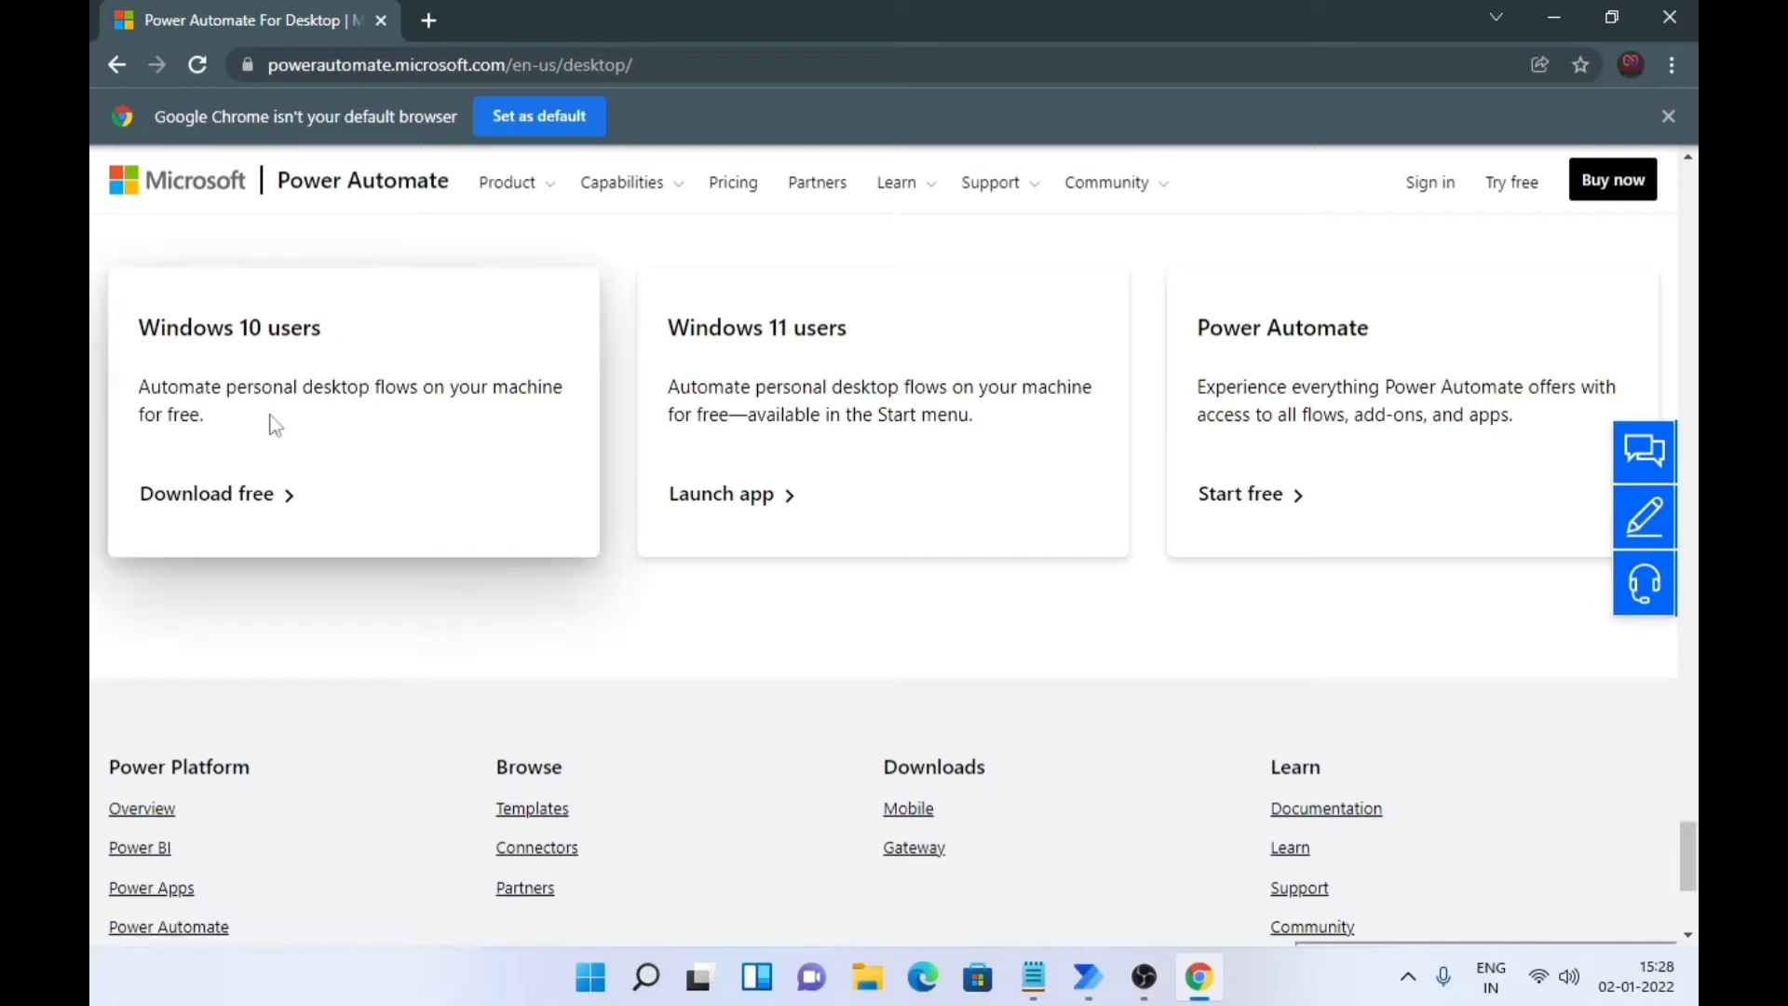
{"action": "left_click_drag", "start_coordinate": [271, 421], "coordinate": [140, 395]}
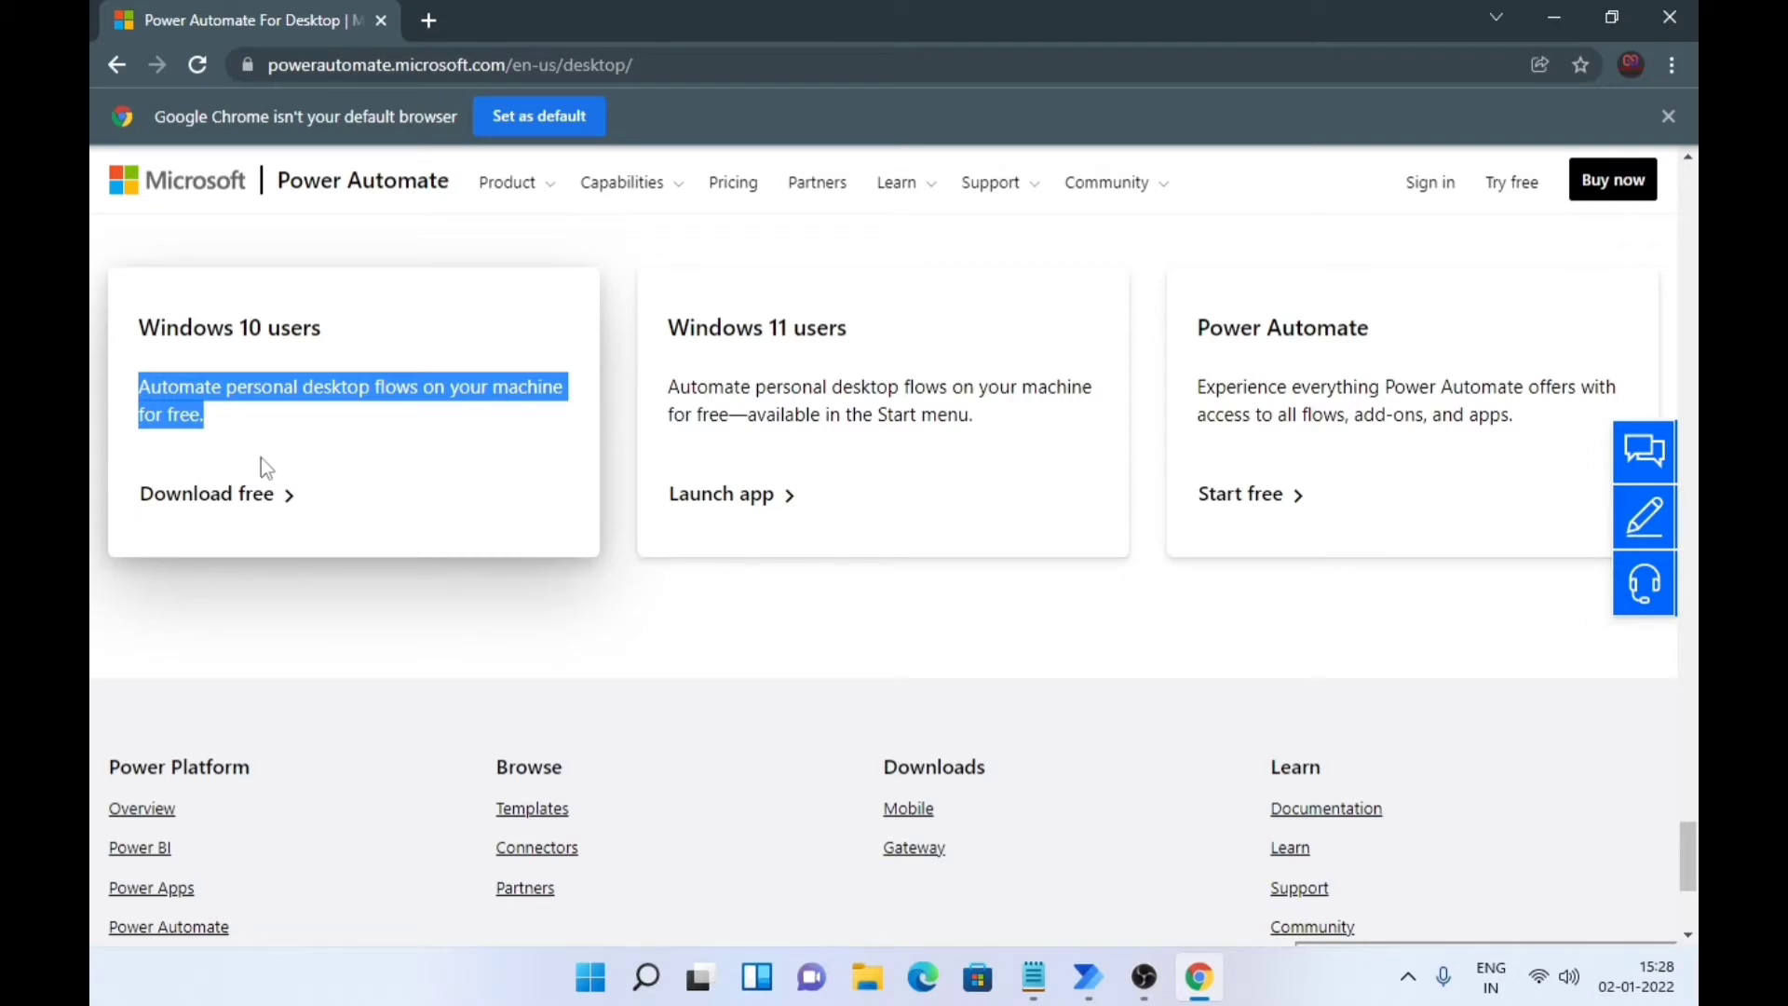
{"action": "left_click", "coordinate": [303, 467]}
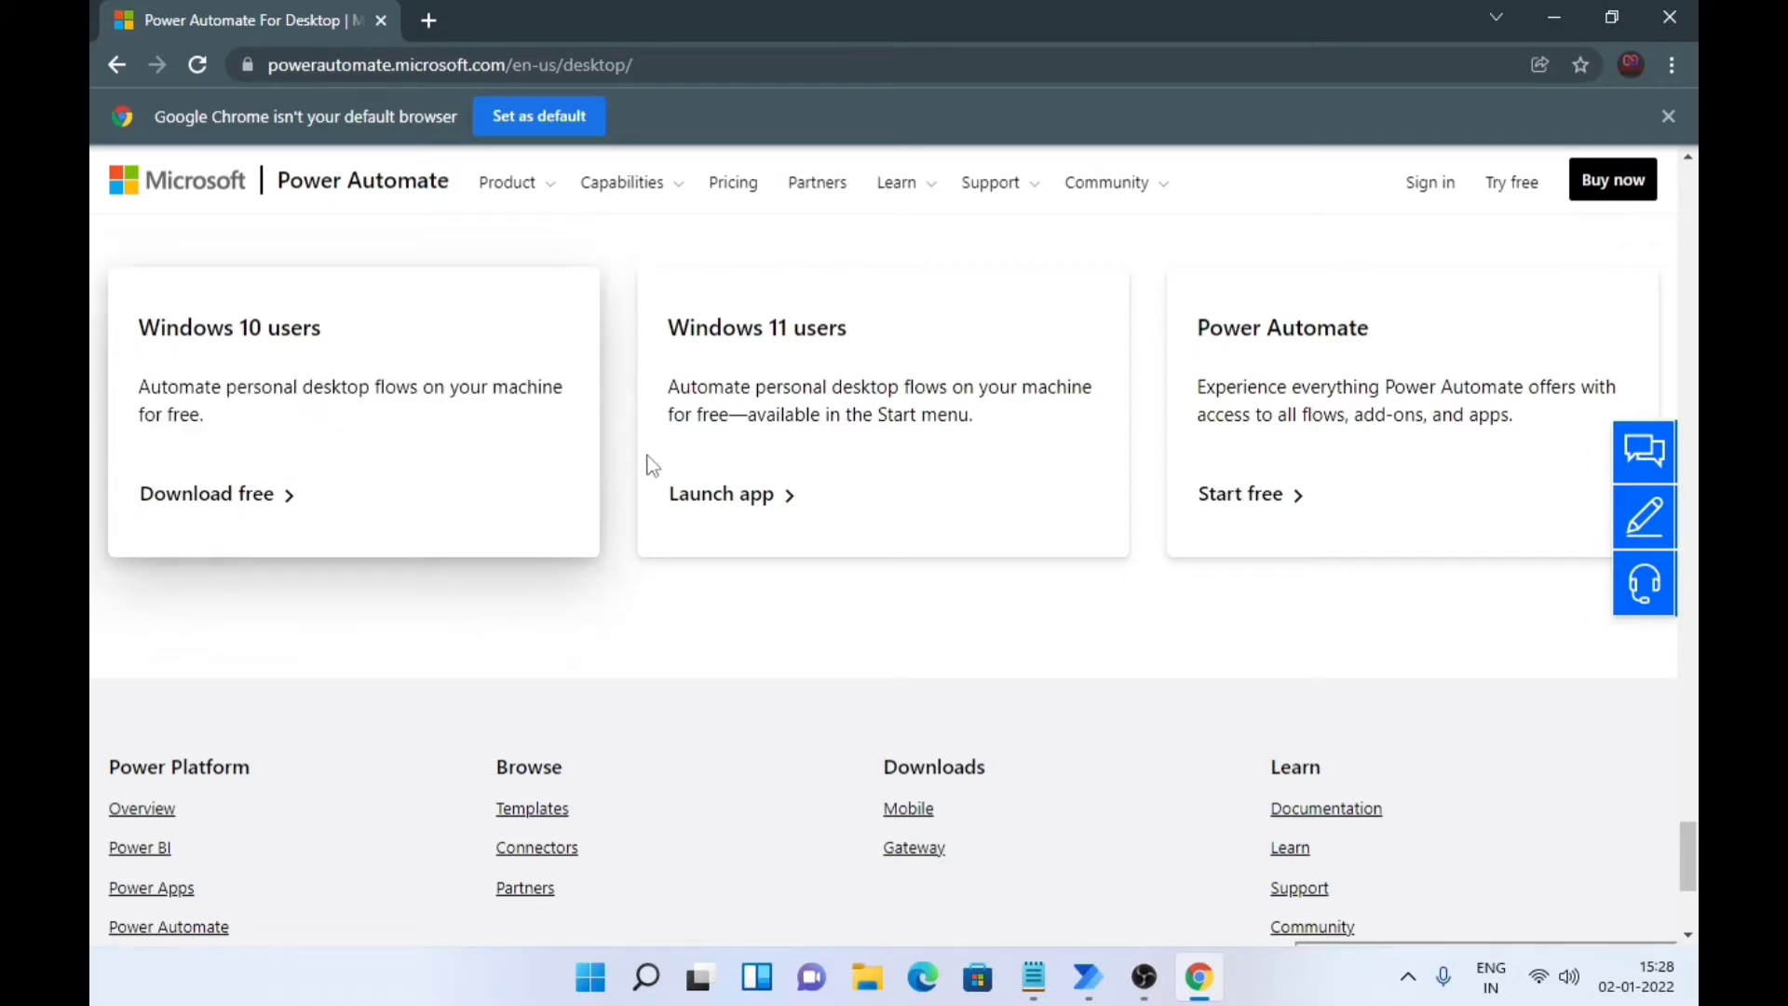
{"action": "left_click_drag", "start_coordinate": [667, 387], "coordinate": [980, 427]}
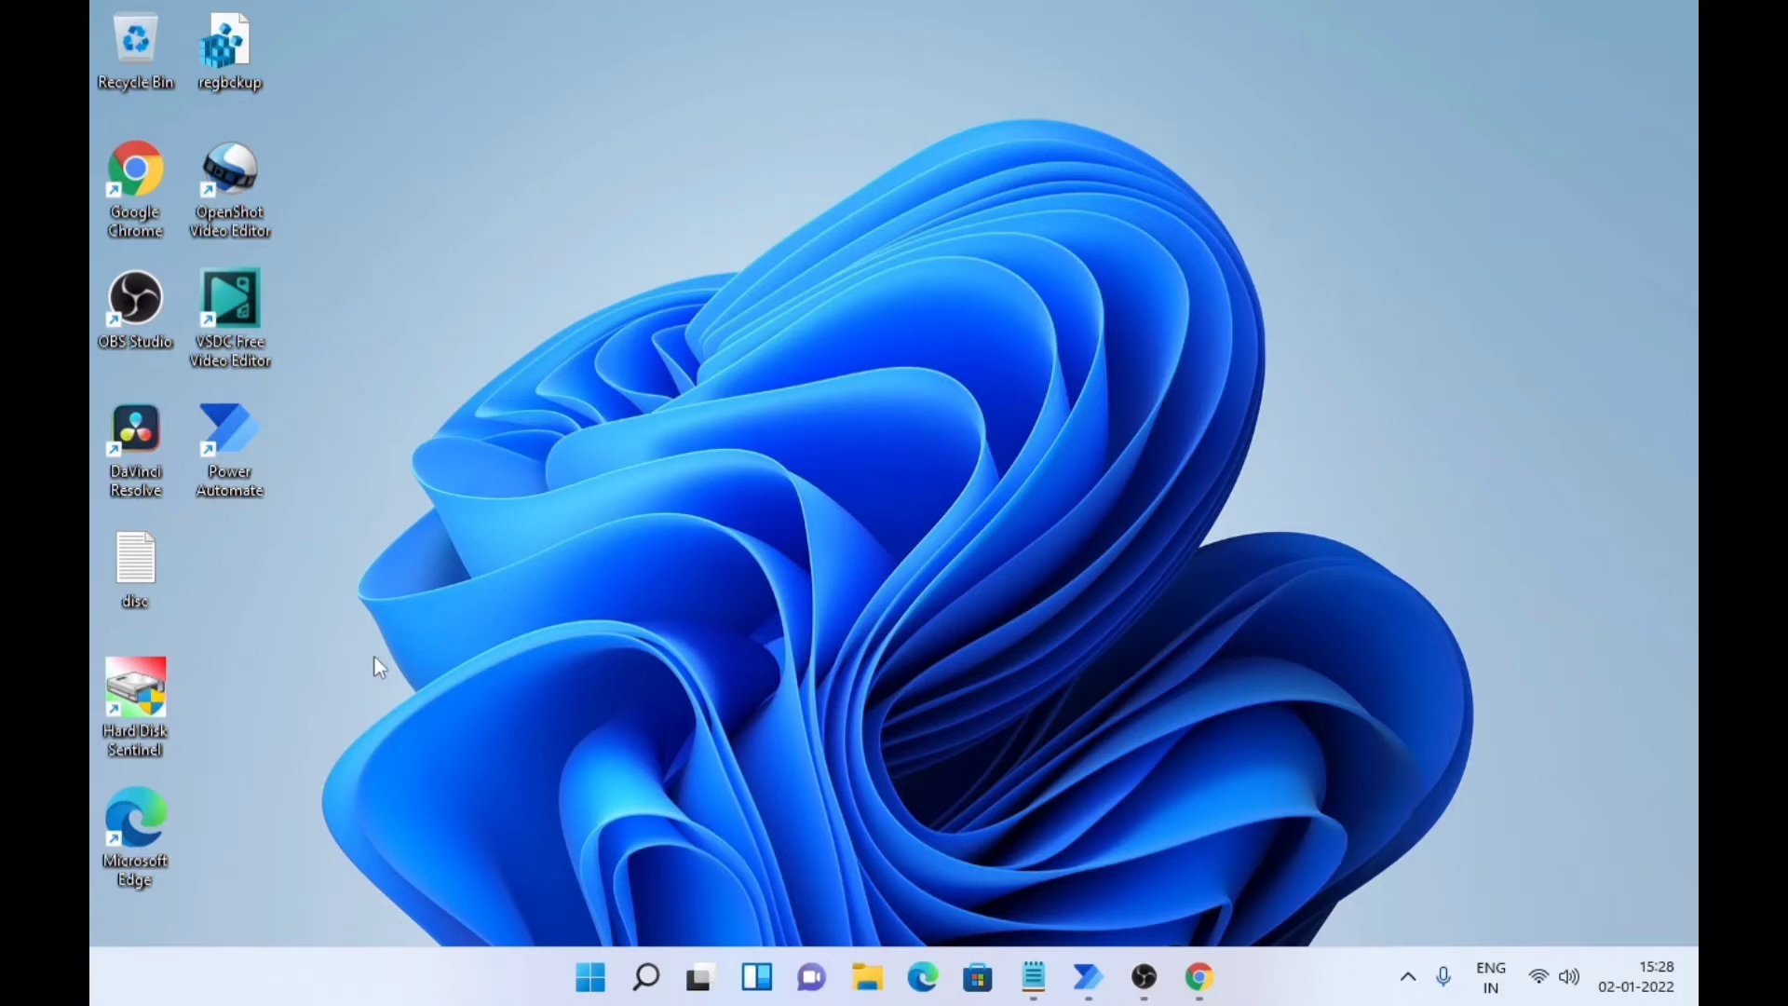
Switch to Power Automate and create a new flow named "Test 1".
{"action": "mouse_move", "coordinate": [1085, 973]}
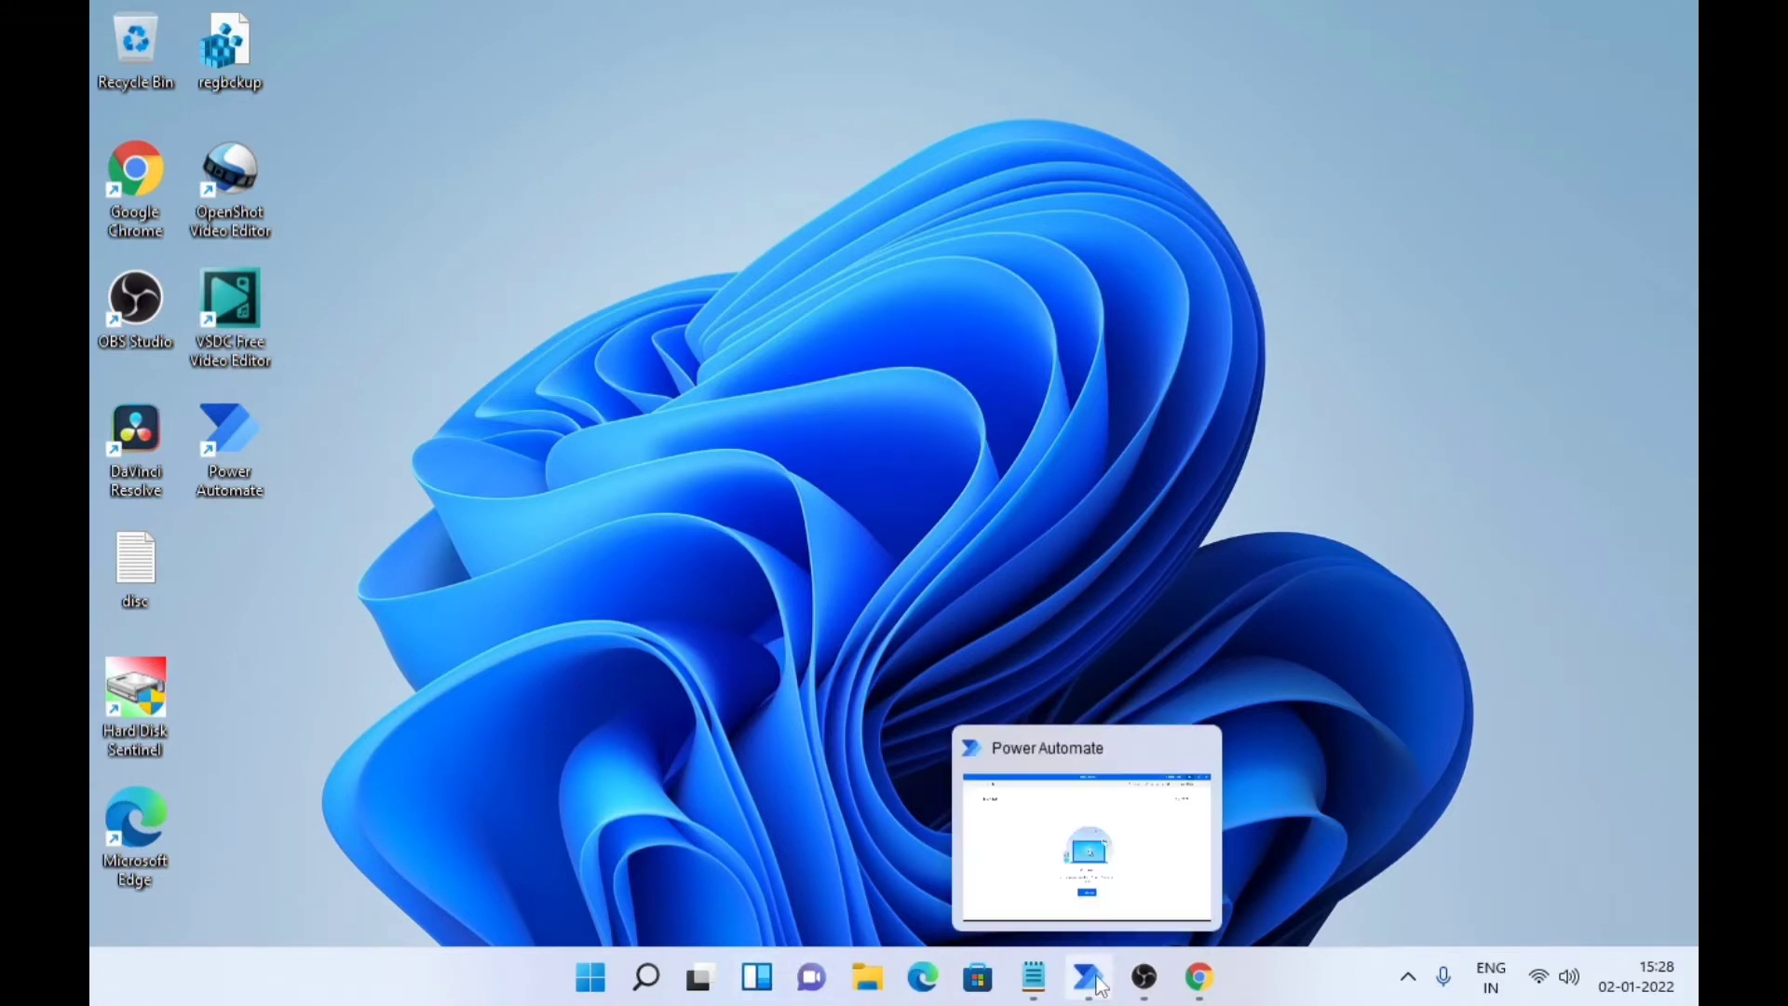
{"action": "left_click", "coordinate": [1088, 900]}
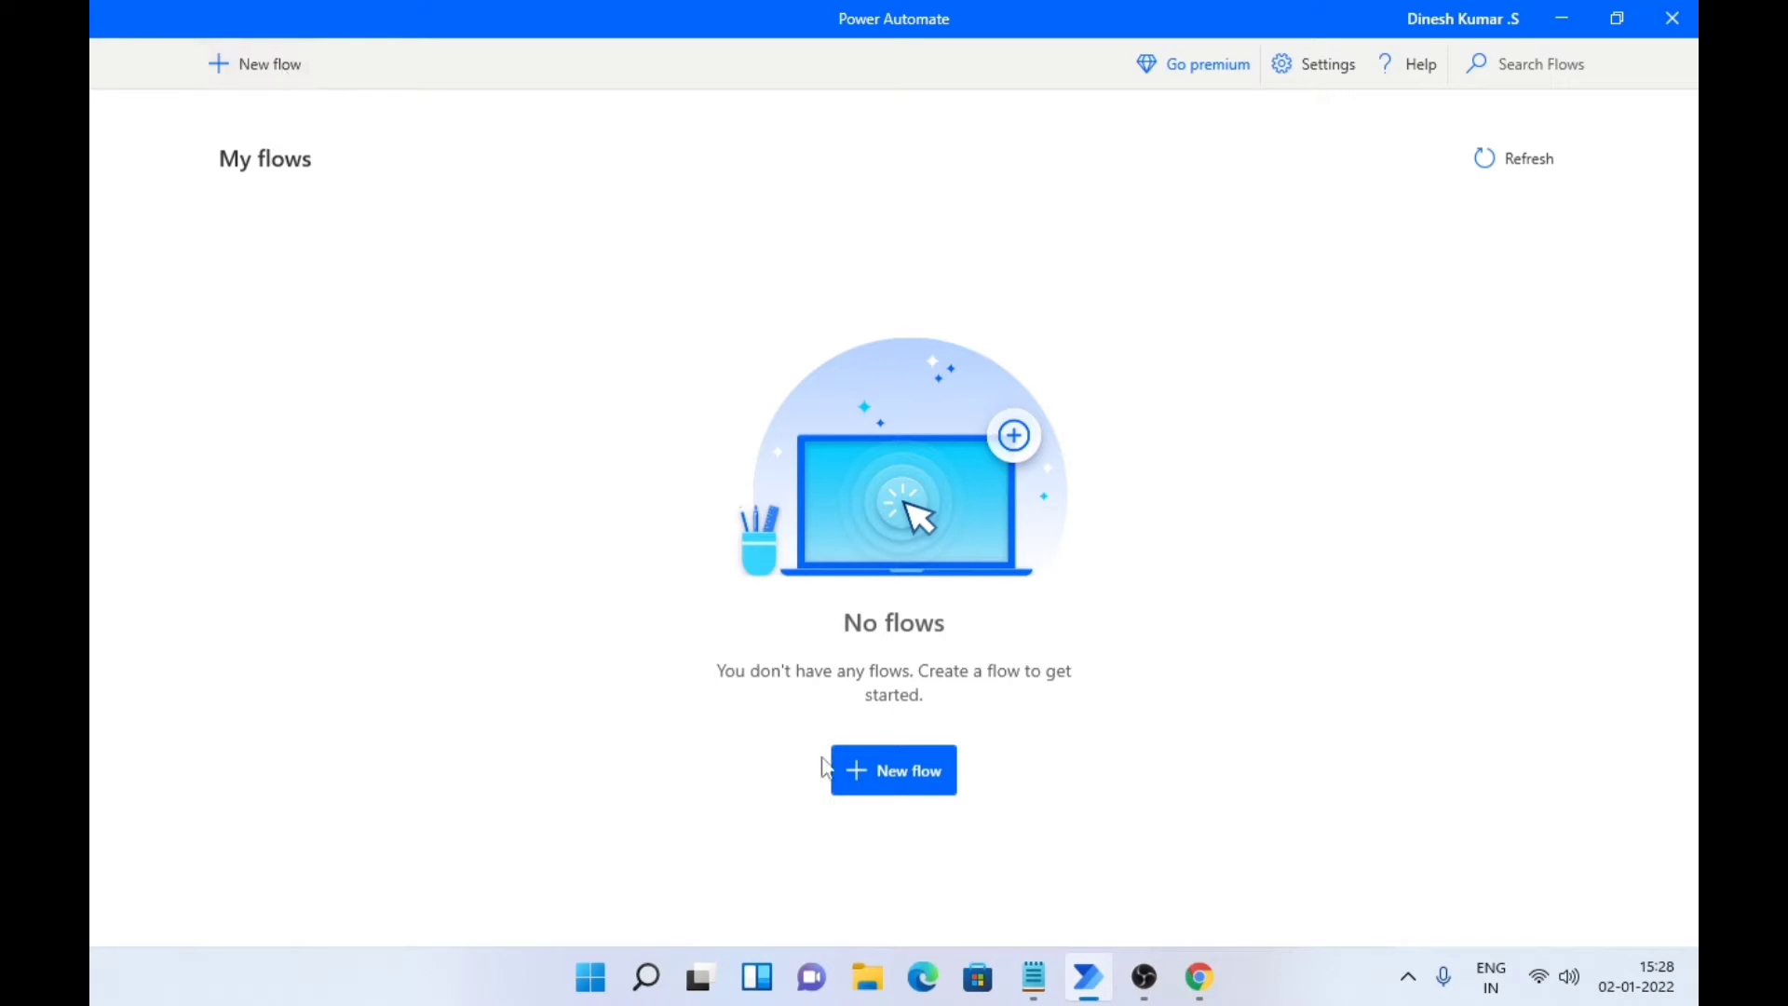
{"action": "left_click", "coordinate": [913, 790]}
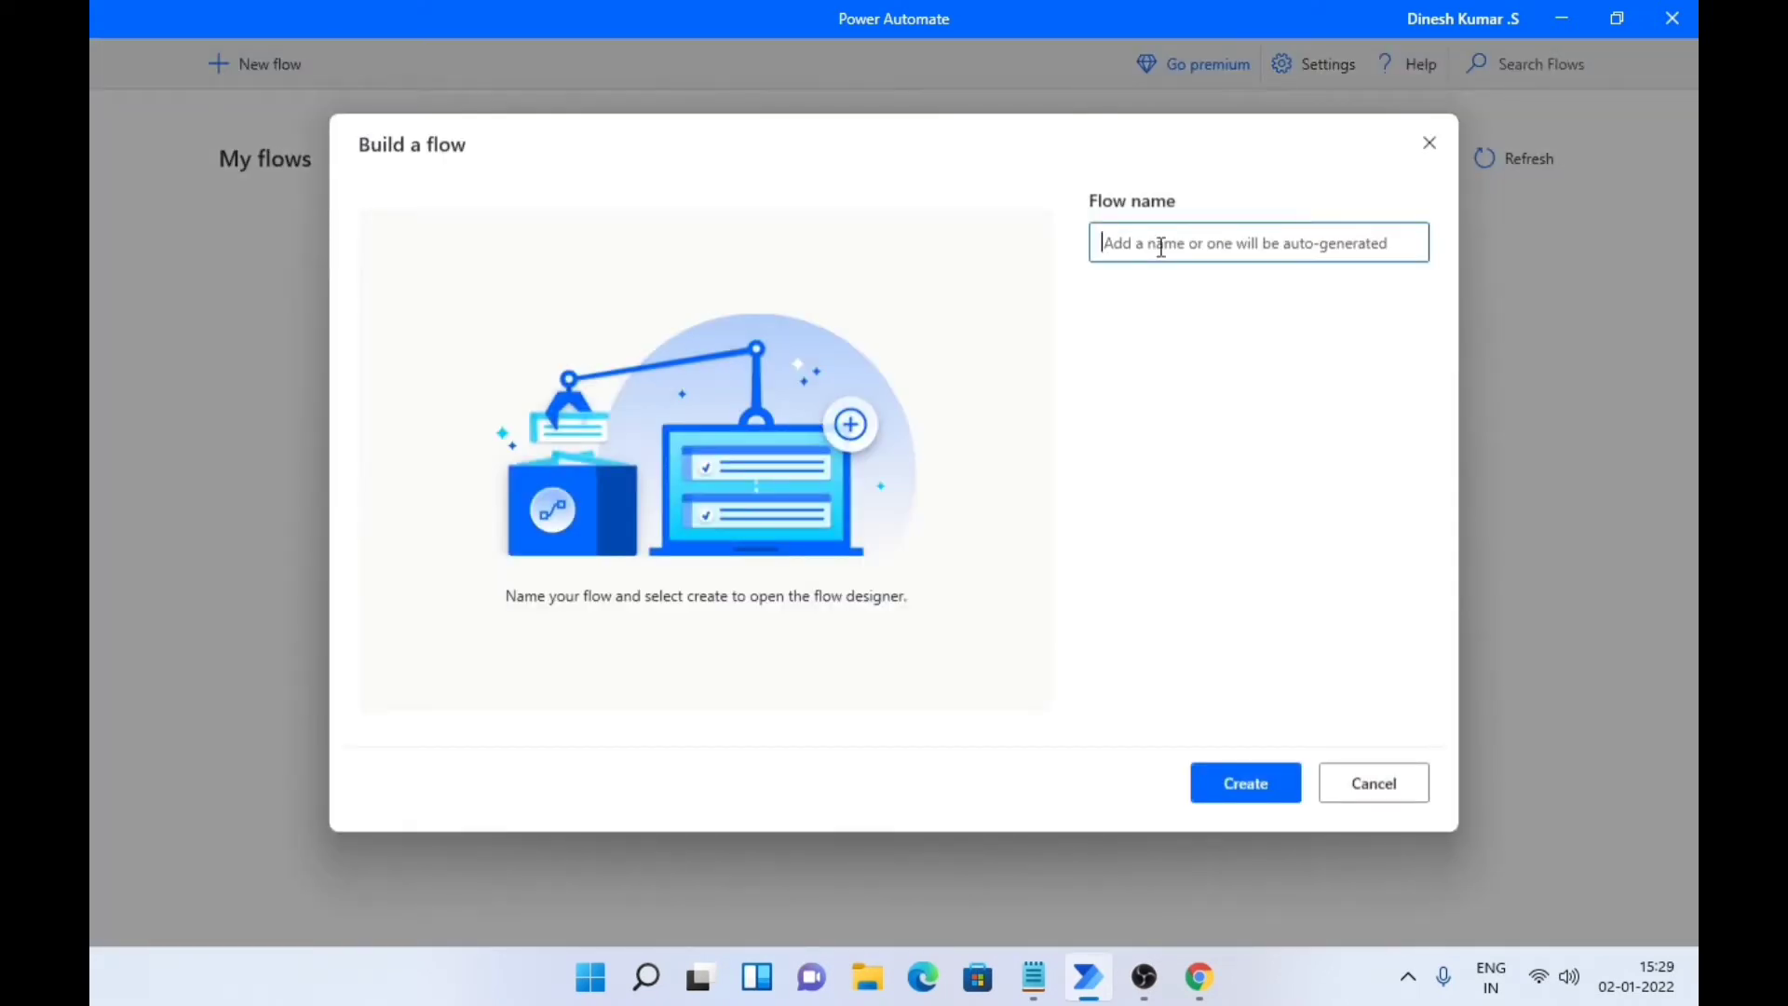
{"action": "type", "text": "Test 1"}
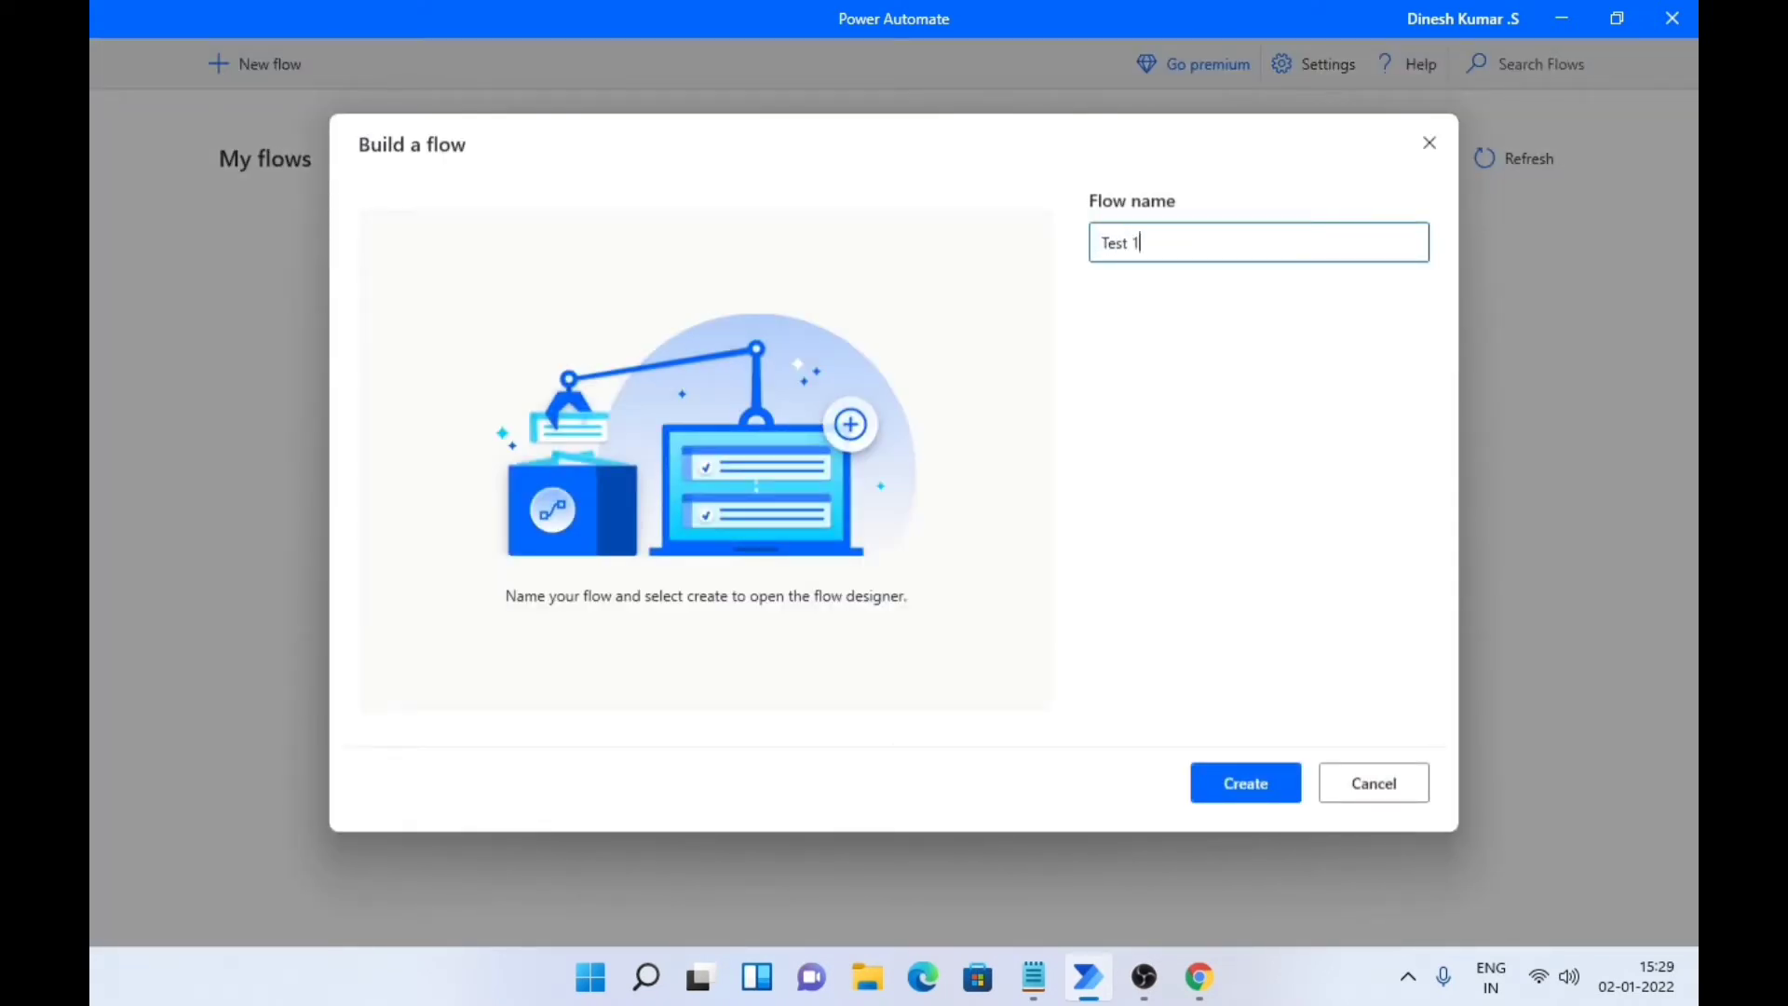
{"action": "left_click", "coordinate": [1277, 782]}
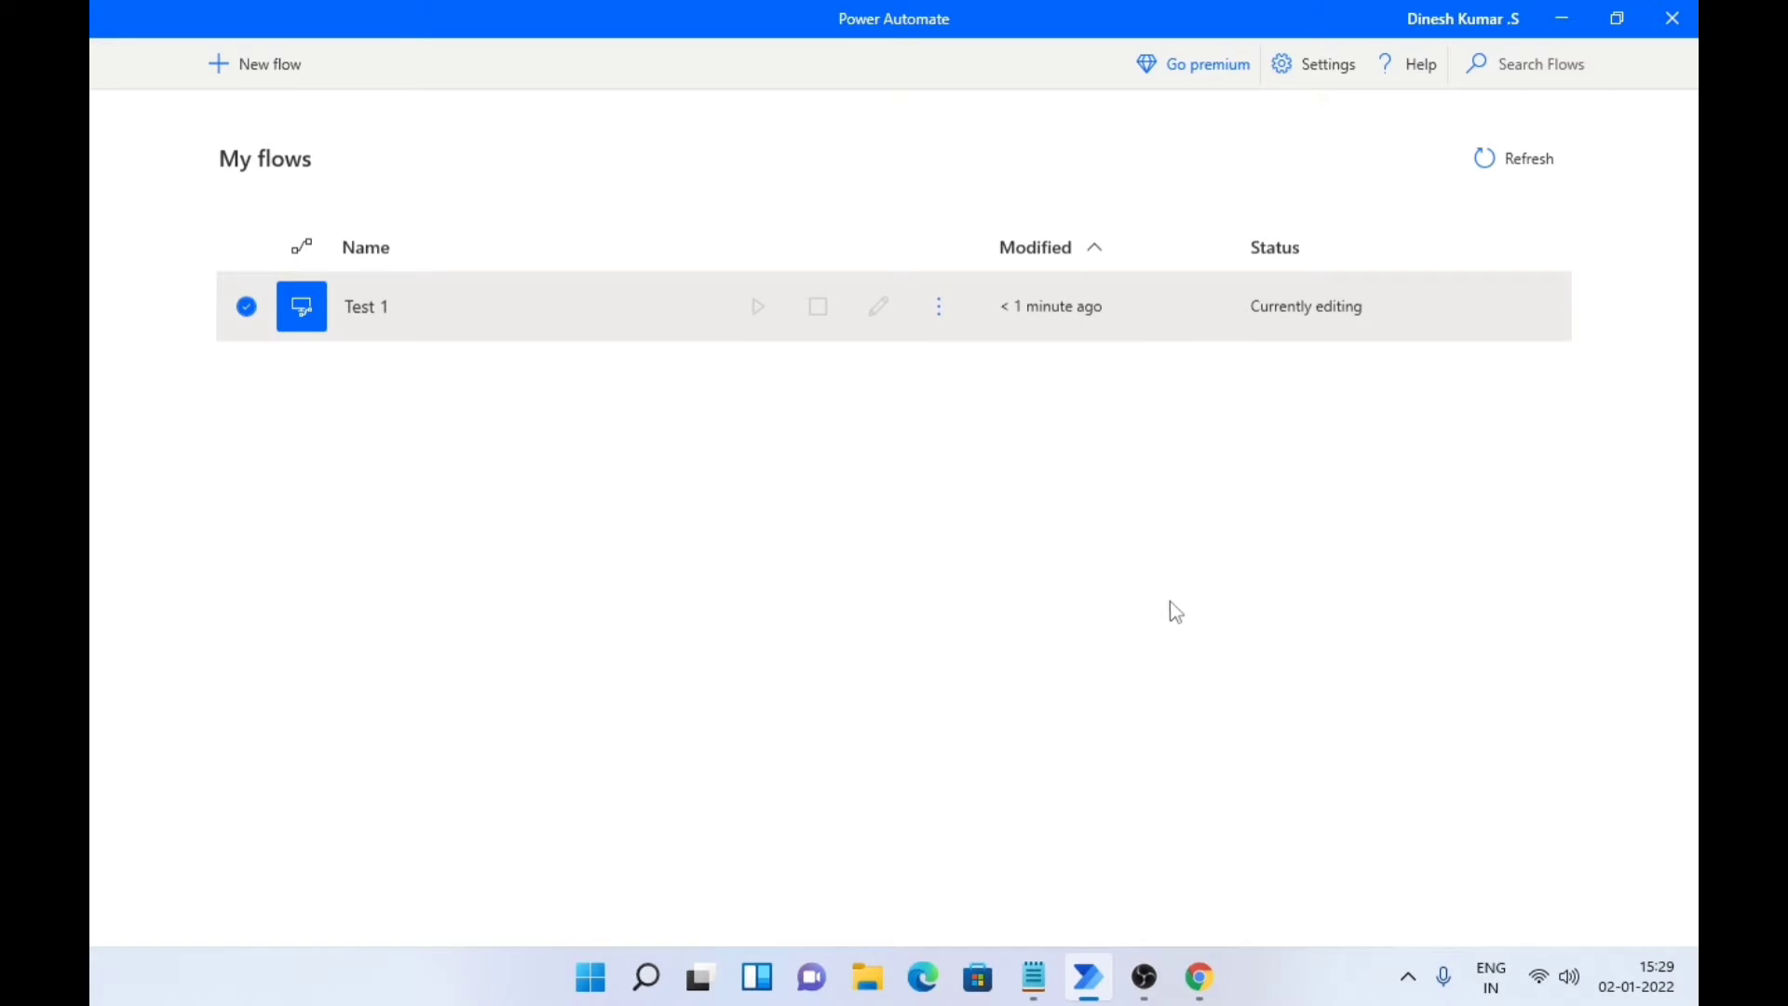
Look through the action categories available in the designer of the Test 1 flow, down to Microsoft cognitive.
{"action": "mouse_move", "coordinate": [1105, 997]}
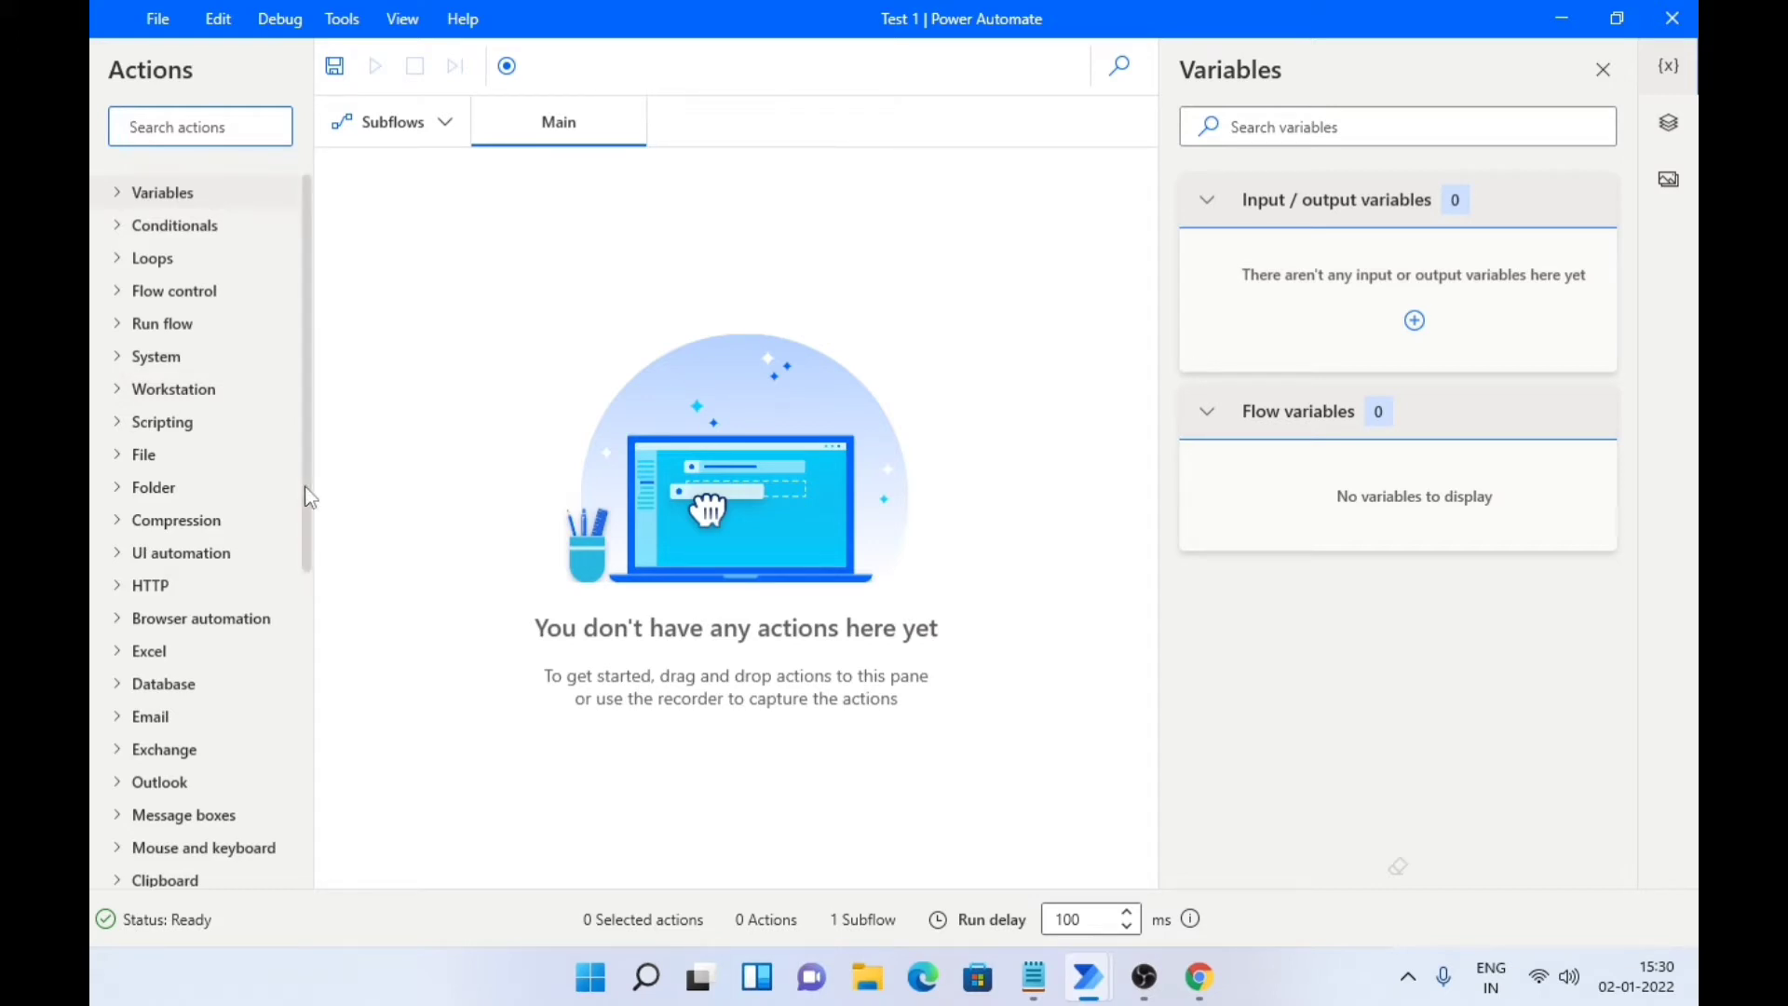
{"action": "left_click_drag", "start_coordinate": [311, 498], "coordinate": [291, 850]}
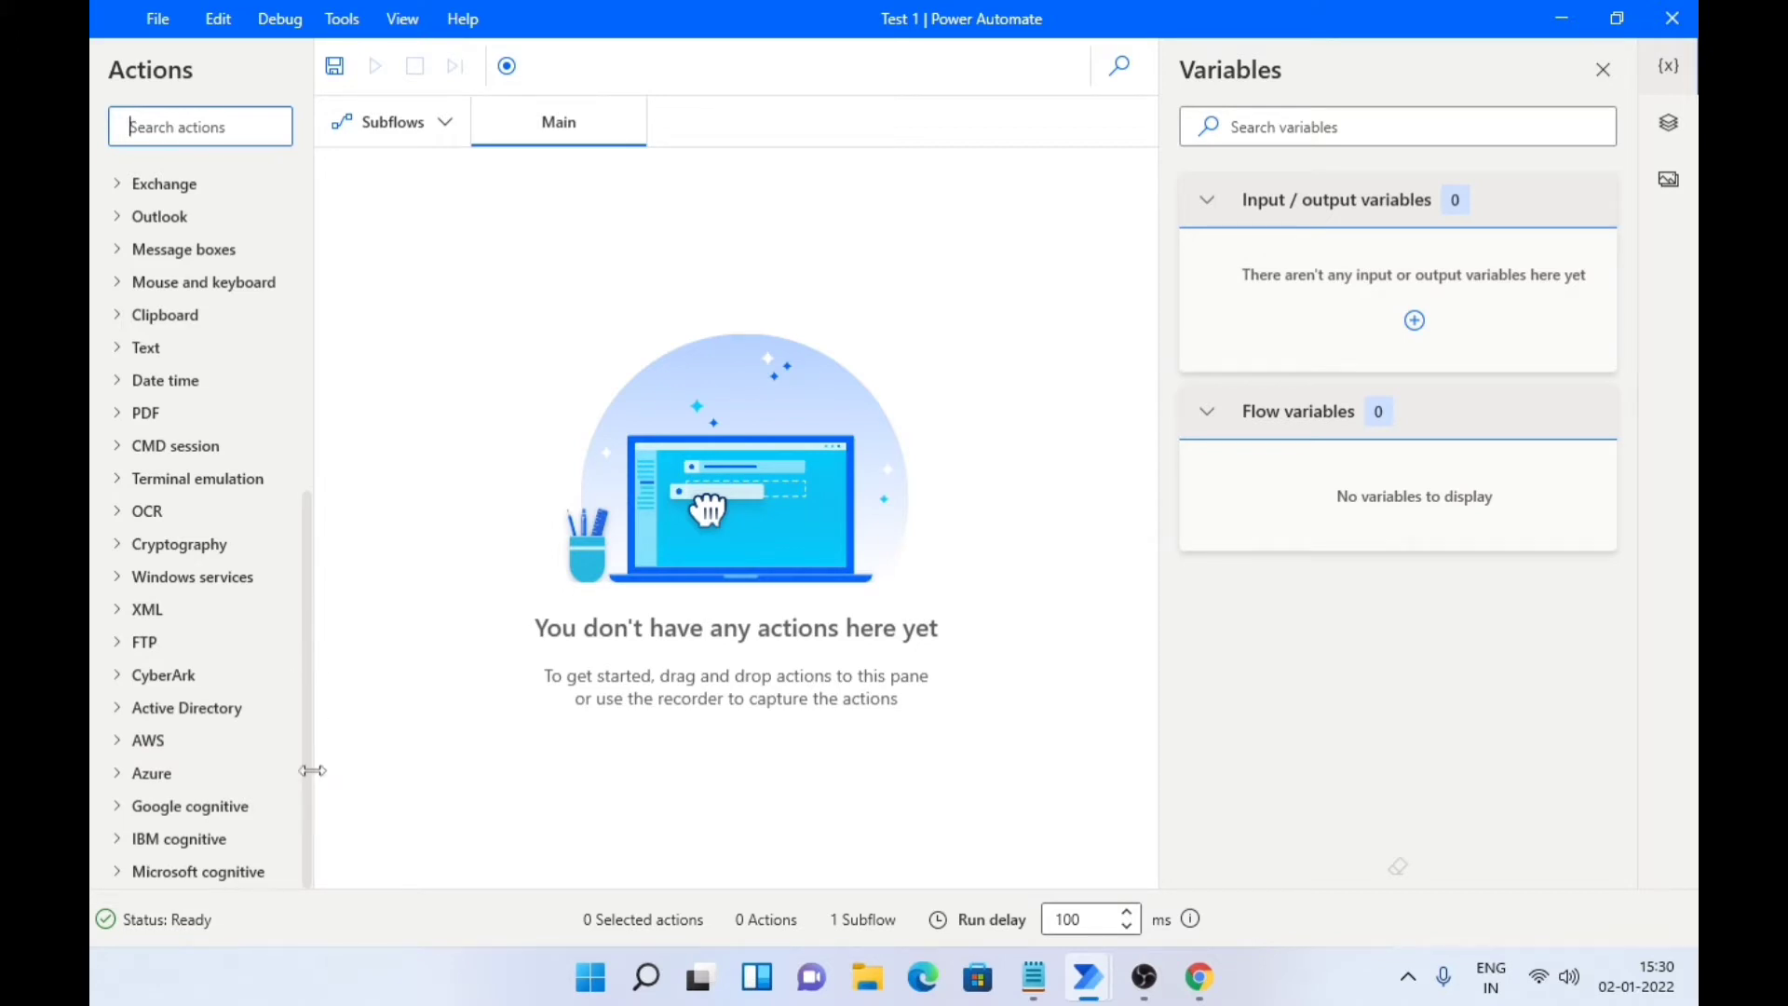
{"action": "left_click_drag", "start_coordinate": [313, 771], "coordinate": [340, 749]}
{"action": "left_click", "coordinate": [339, 677]}
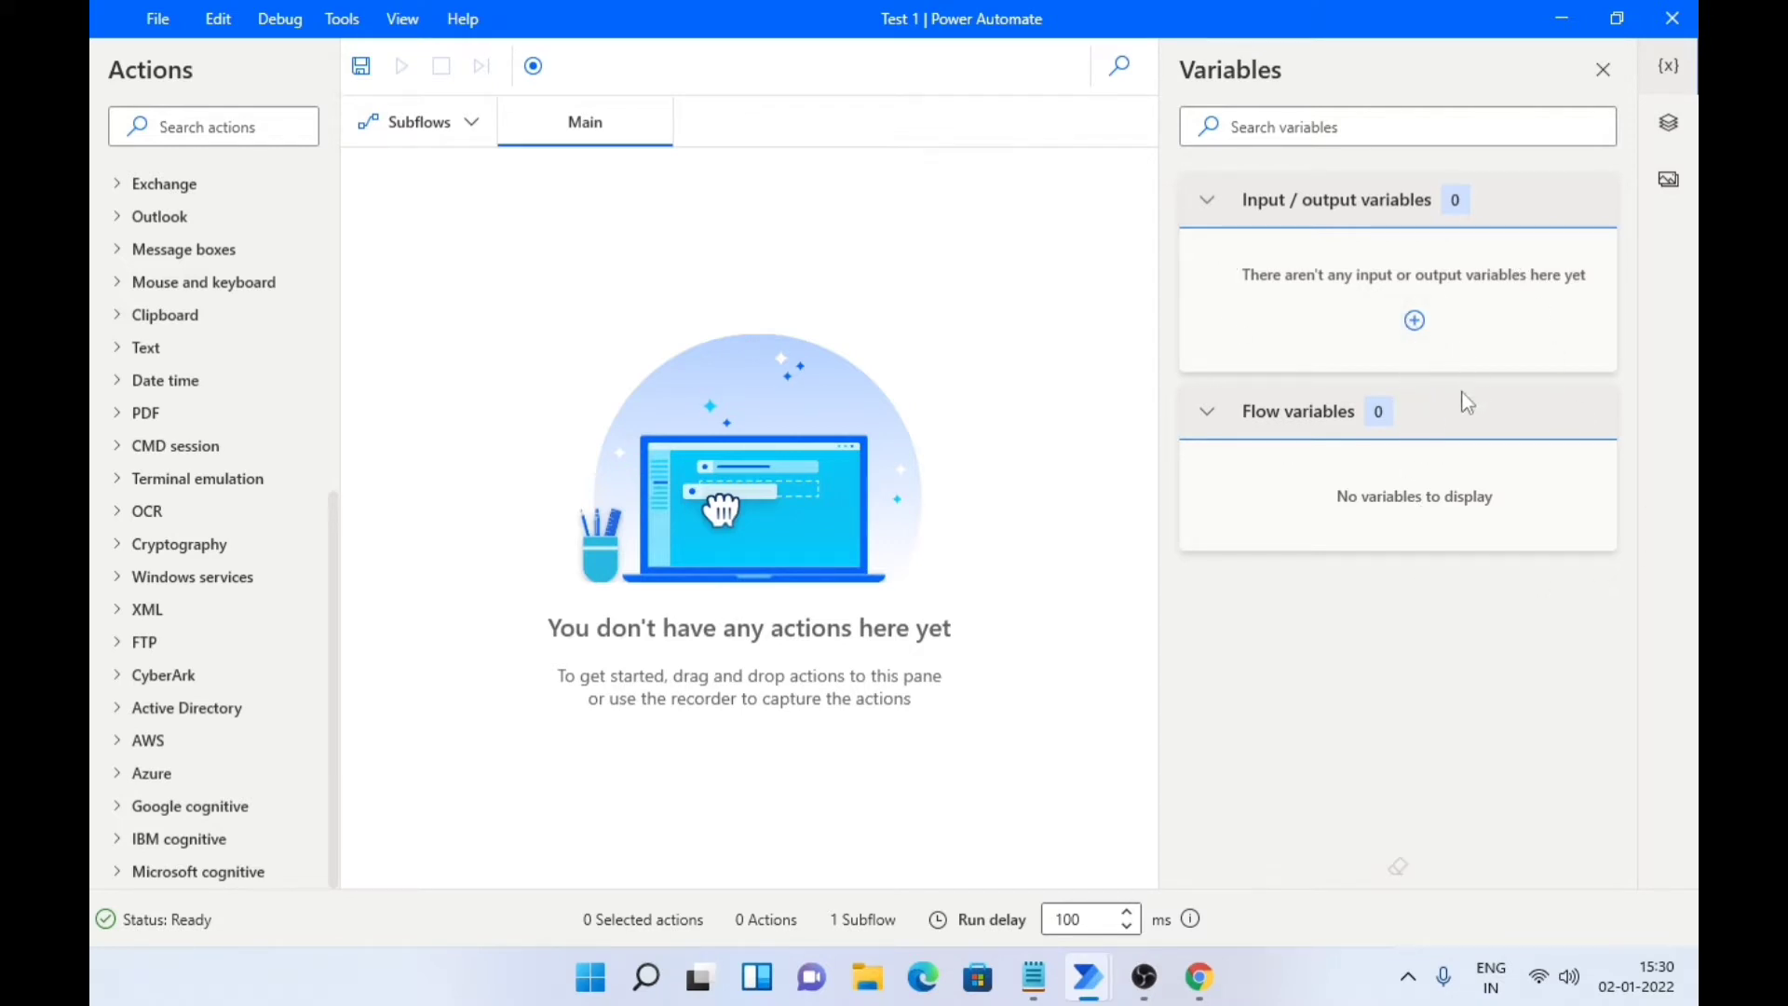
Review the flow's UI elements and images, including the options for adding a UI element, and return to its variables.
{"action": "left_click", "coordinate": [1668, 124]}
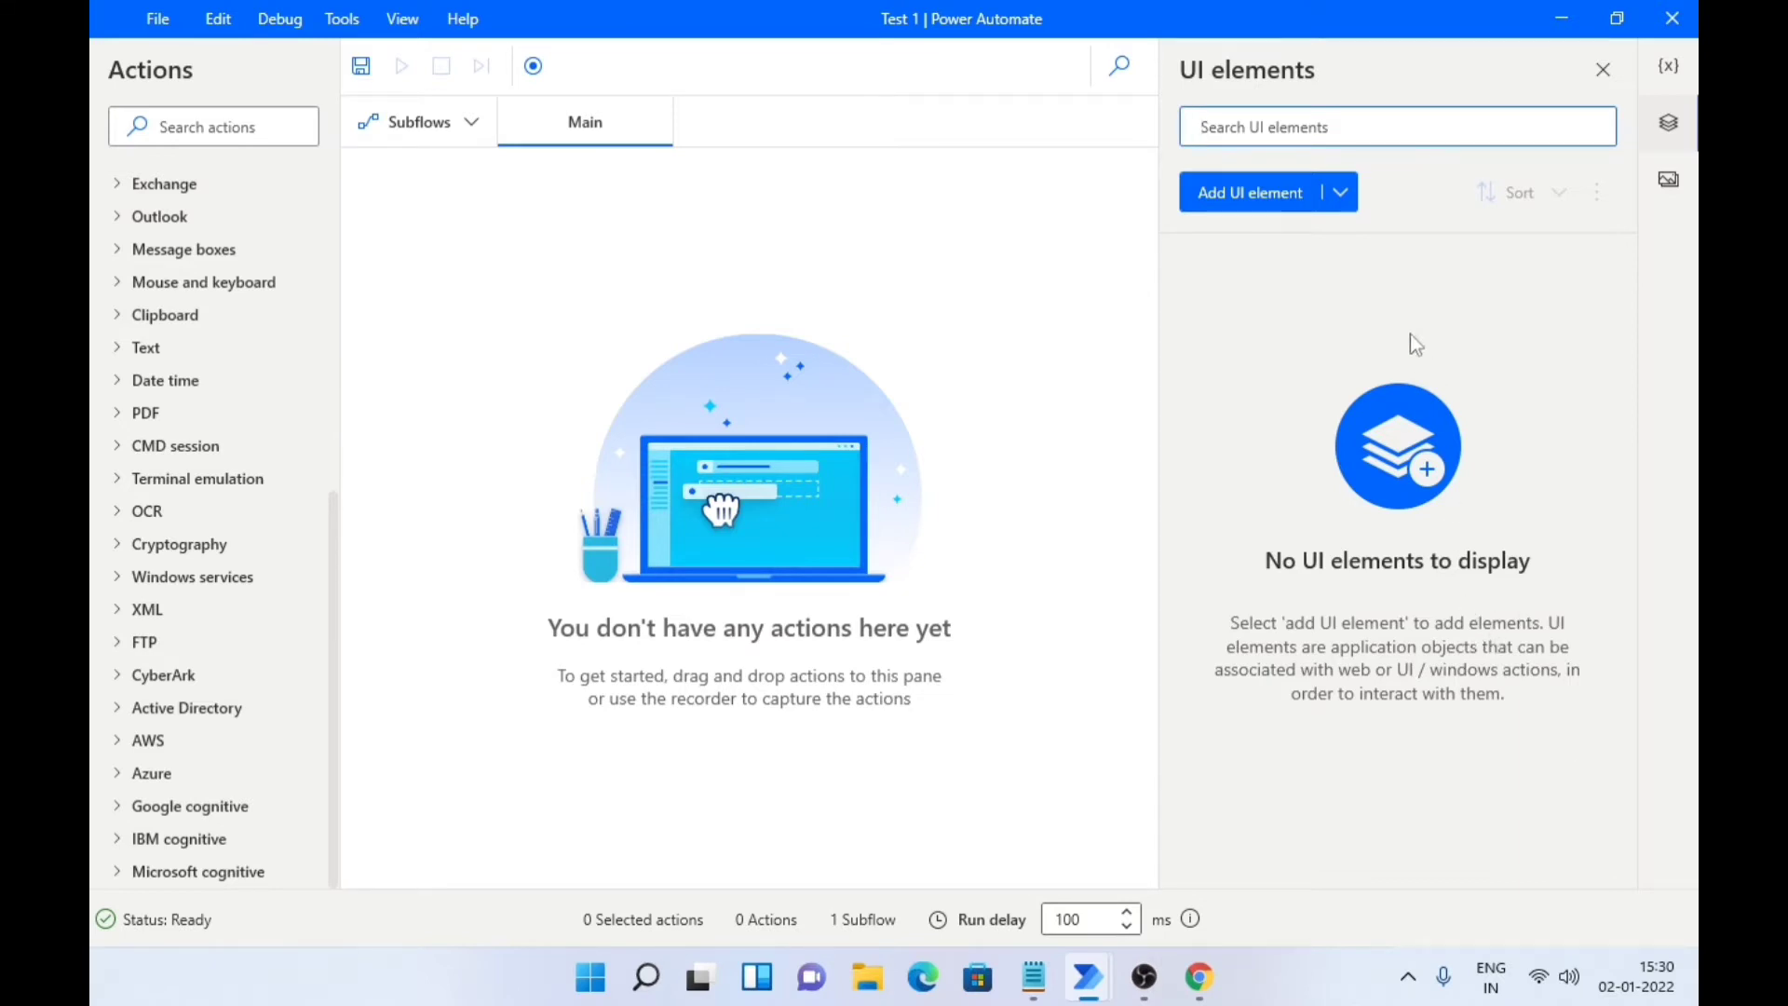
{"action": "left_click", "coordinate": [1351, 207]}
{"action": "left_click", "coordinate": [887, 288]}
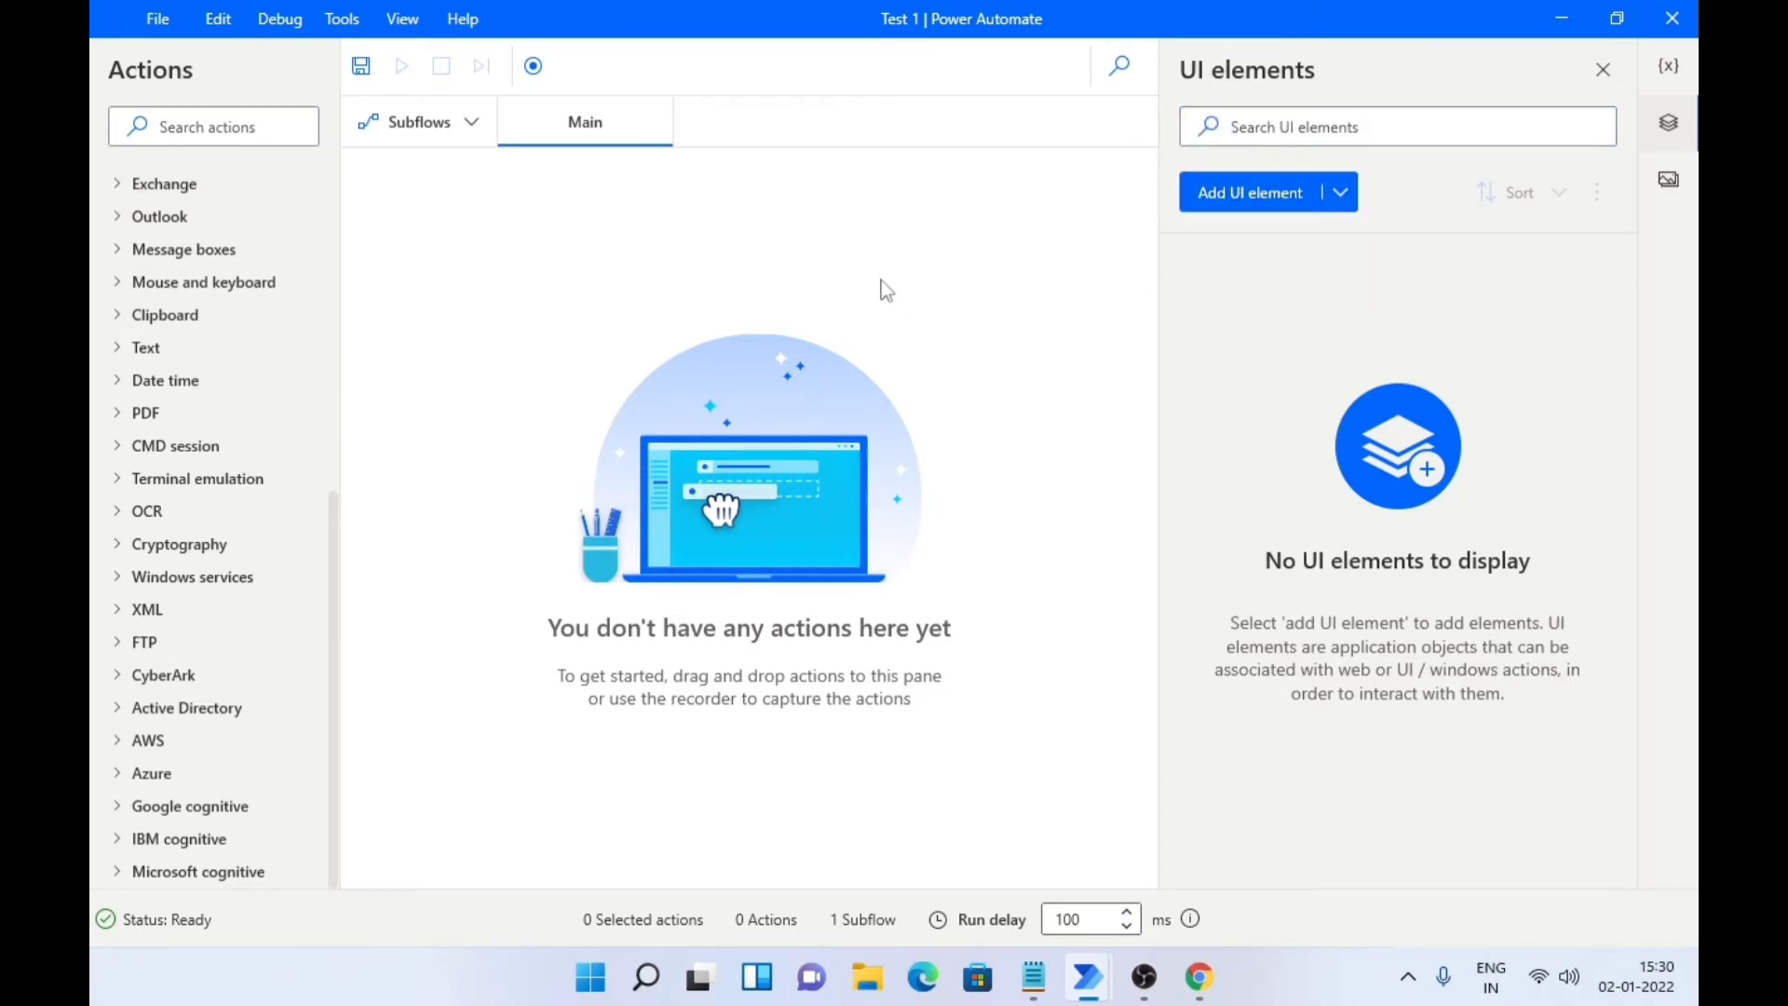
{"action": "left_click", "coordinate": [1663, 186]}
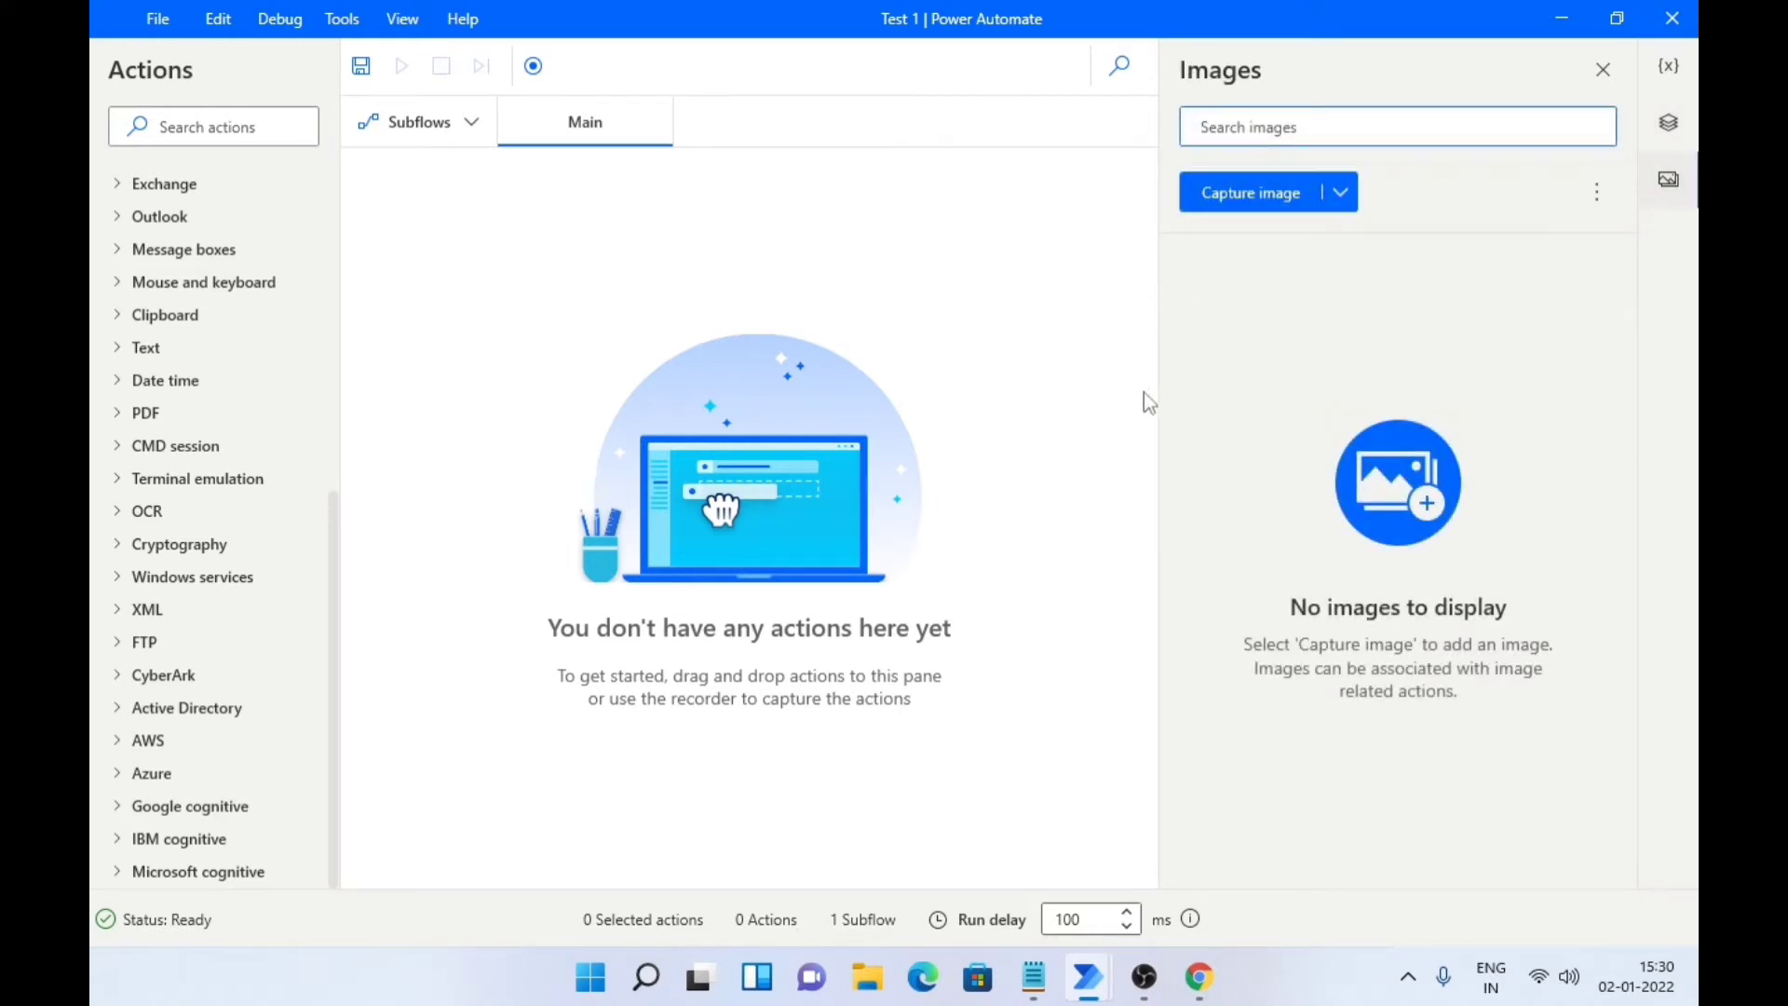
{"action": "left_click", "coordinate": [1668, 66]}
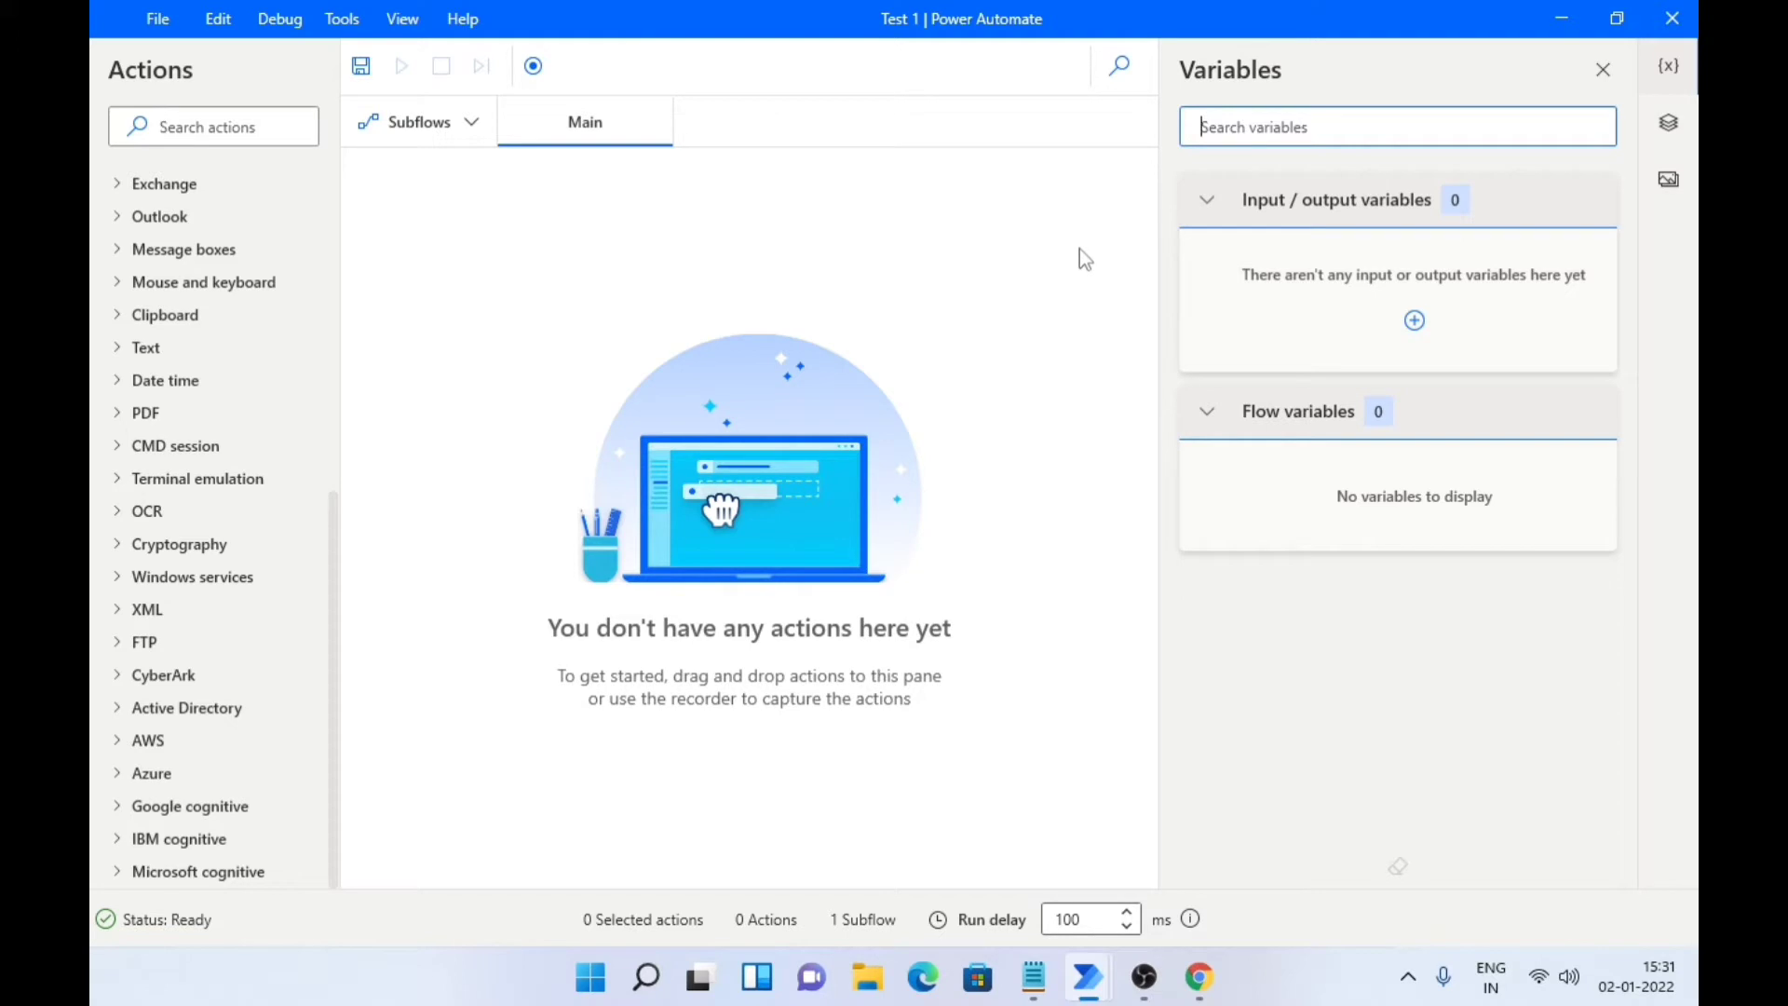
Switch to File Explorer and examine the files in the mv folder on Local Disk (D:).
{"action": "left_click", "coordinate": [1561, 19]}
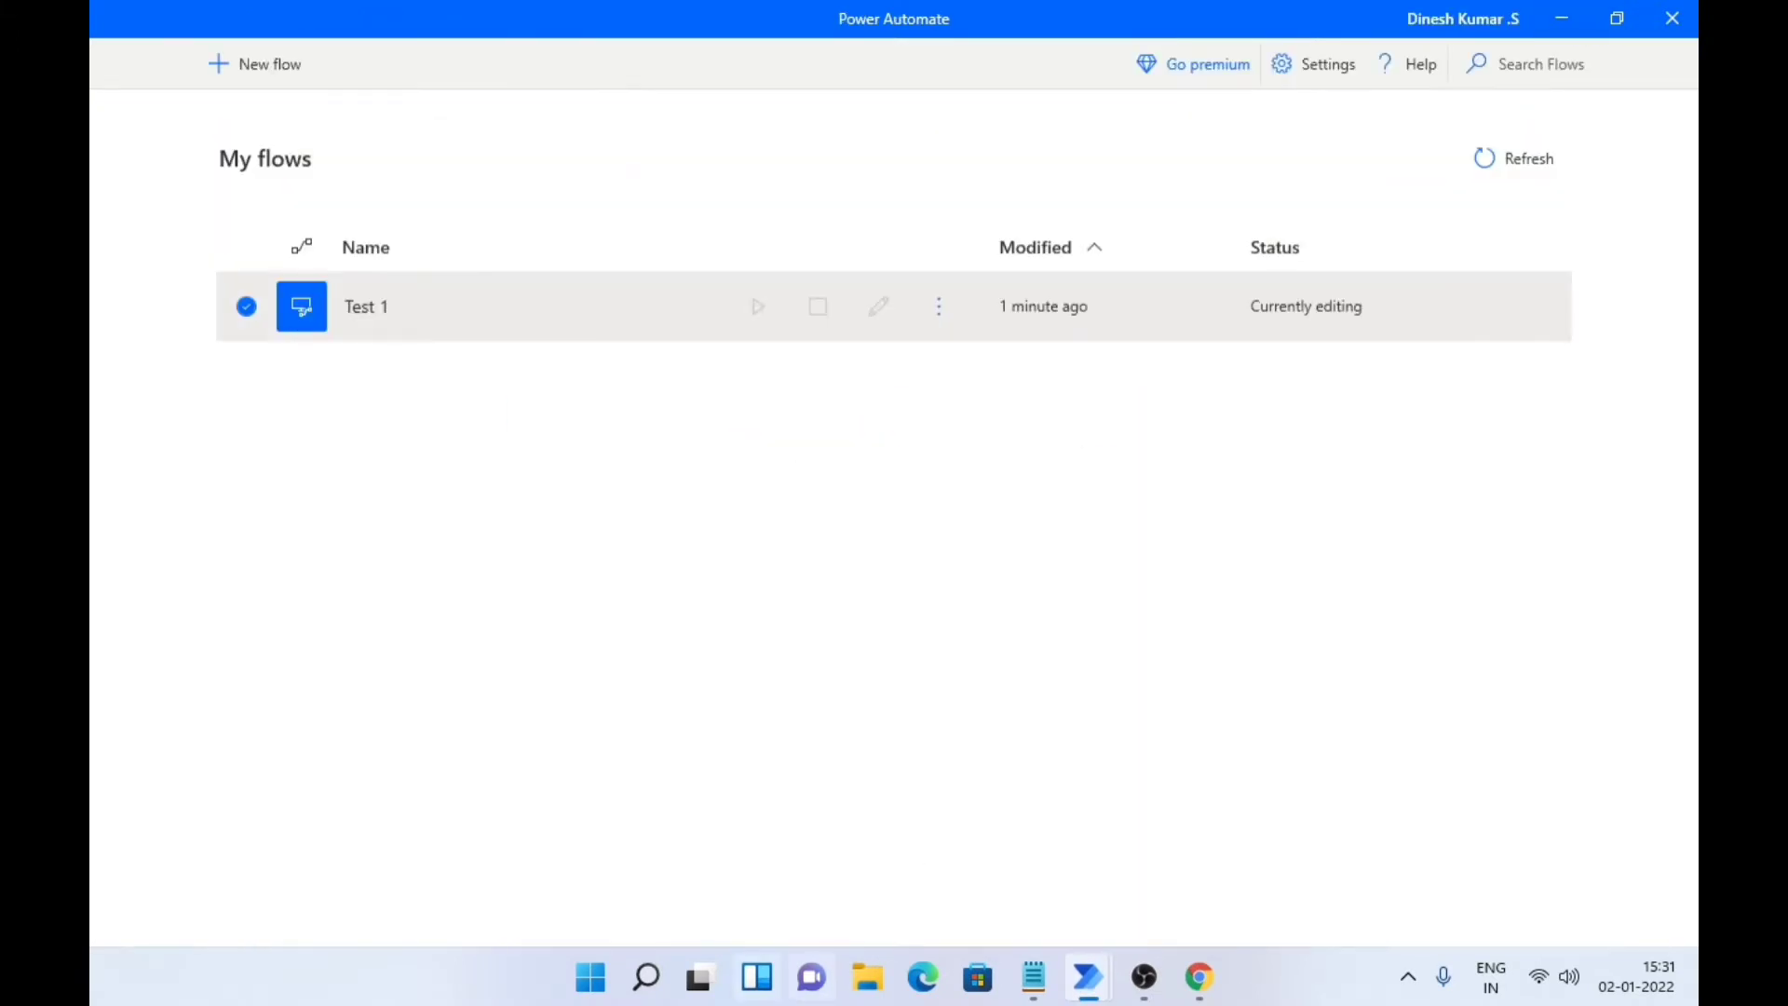
{"action": "left_click", "coordinate": [866, 989]}
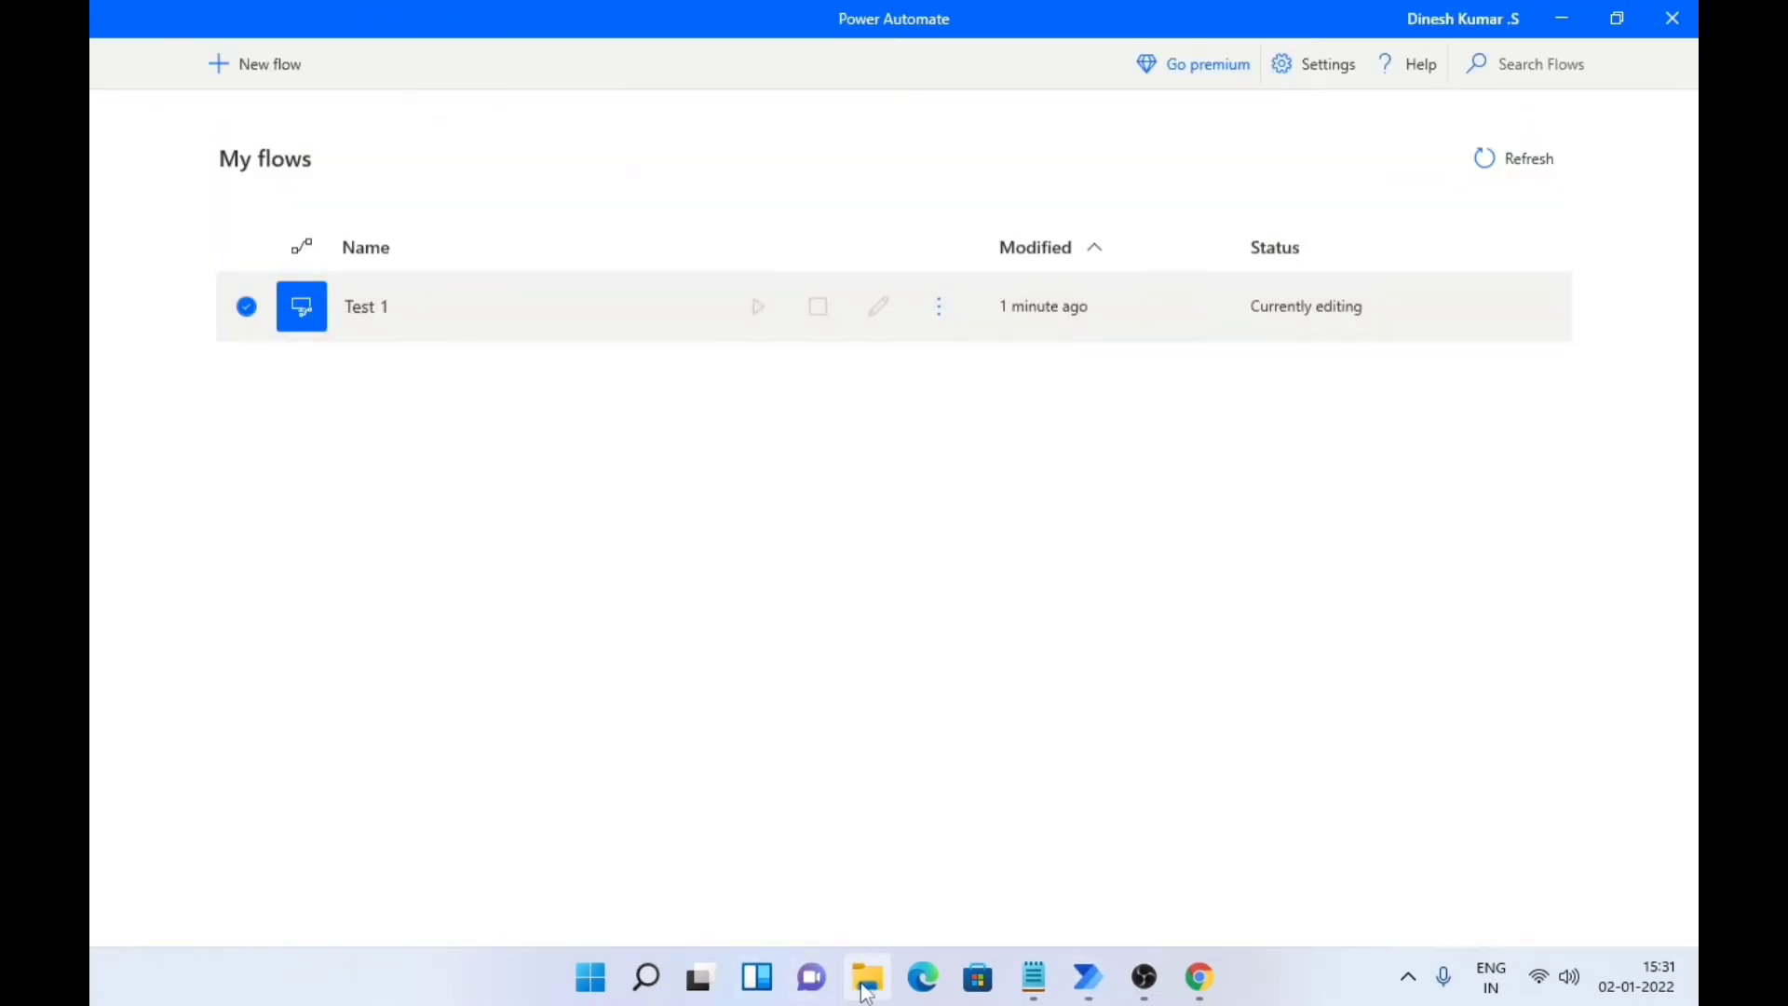
{"action": "left_click", "coordinate": [1070, 147]}
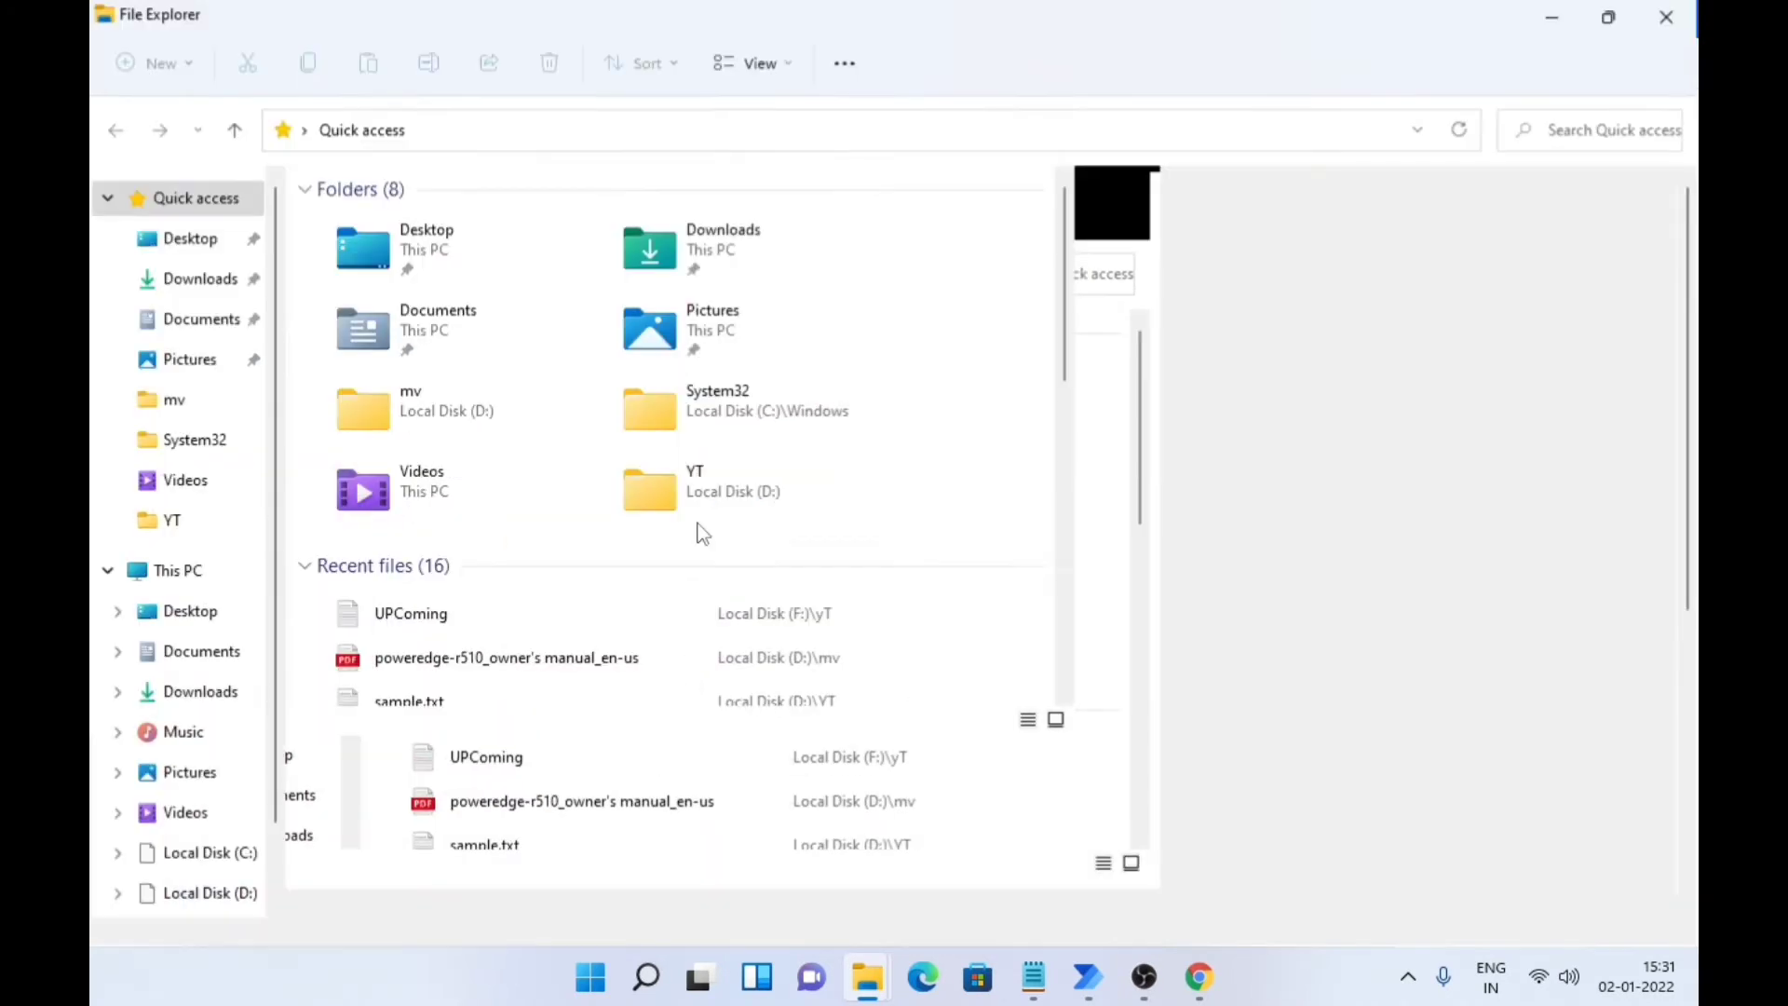
{"action": "left_click", "coordinate": [176, 569]}
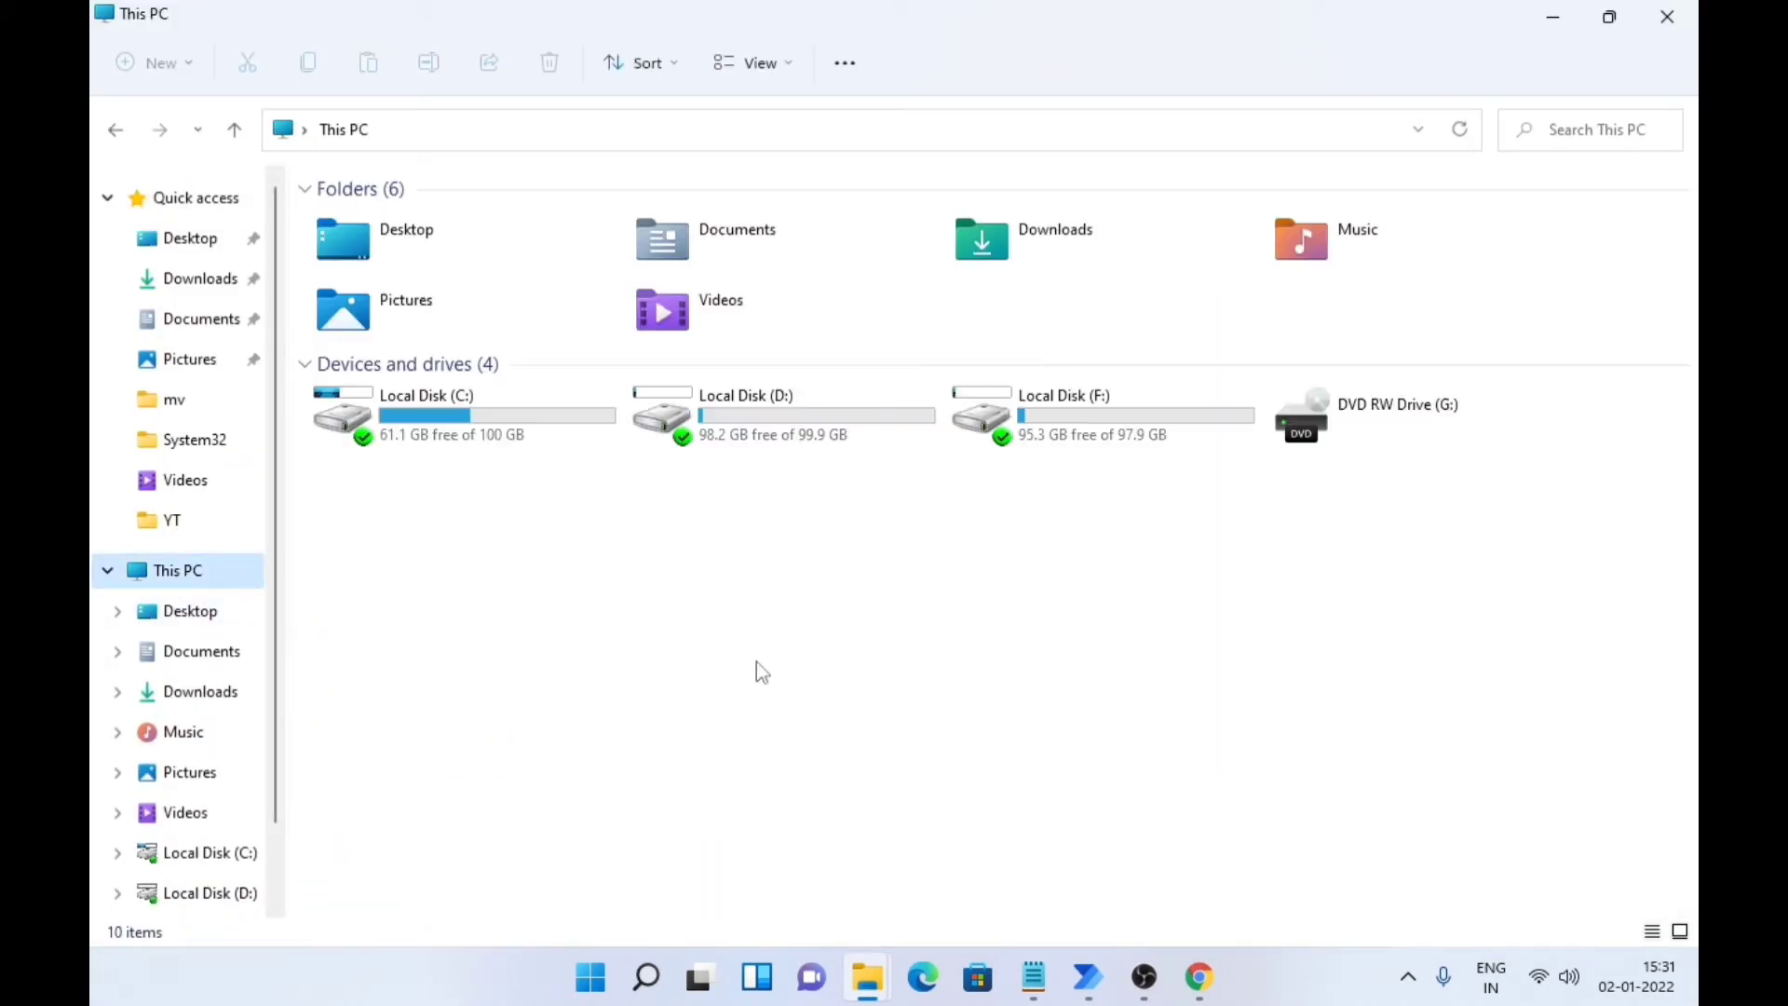
{"action": "double_click", "coordinate": [805, 438]}
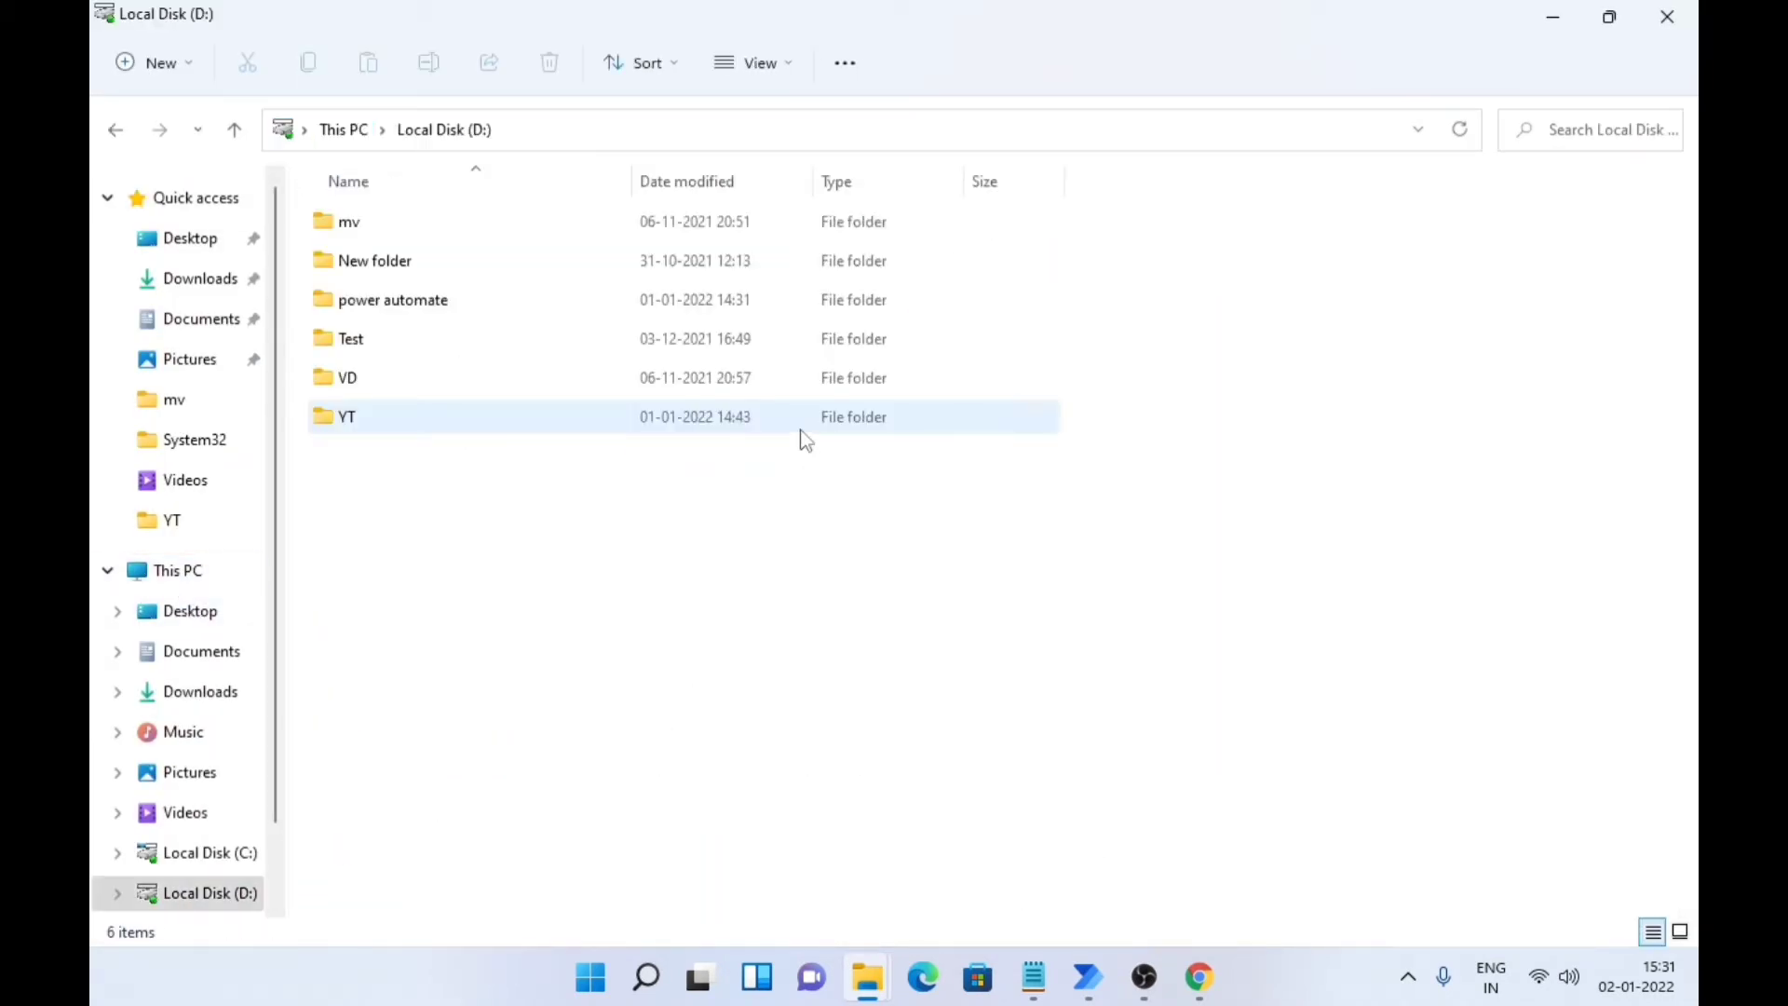
{"action": "double_click", "coordinate": [462, 240]}
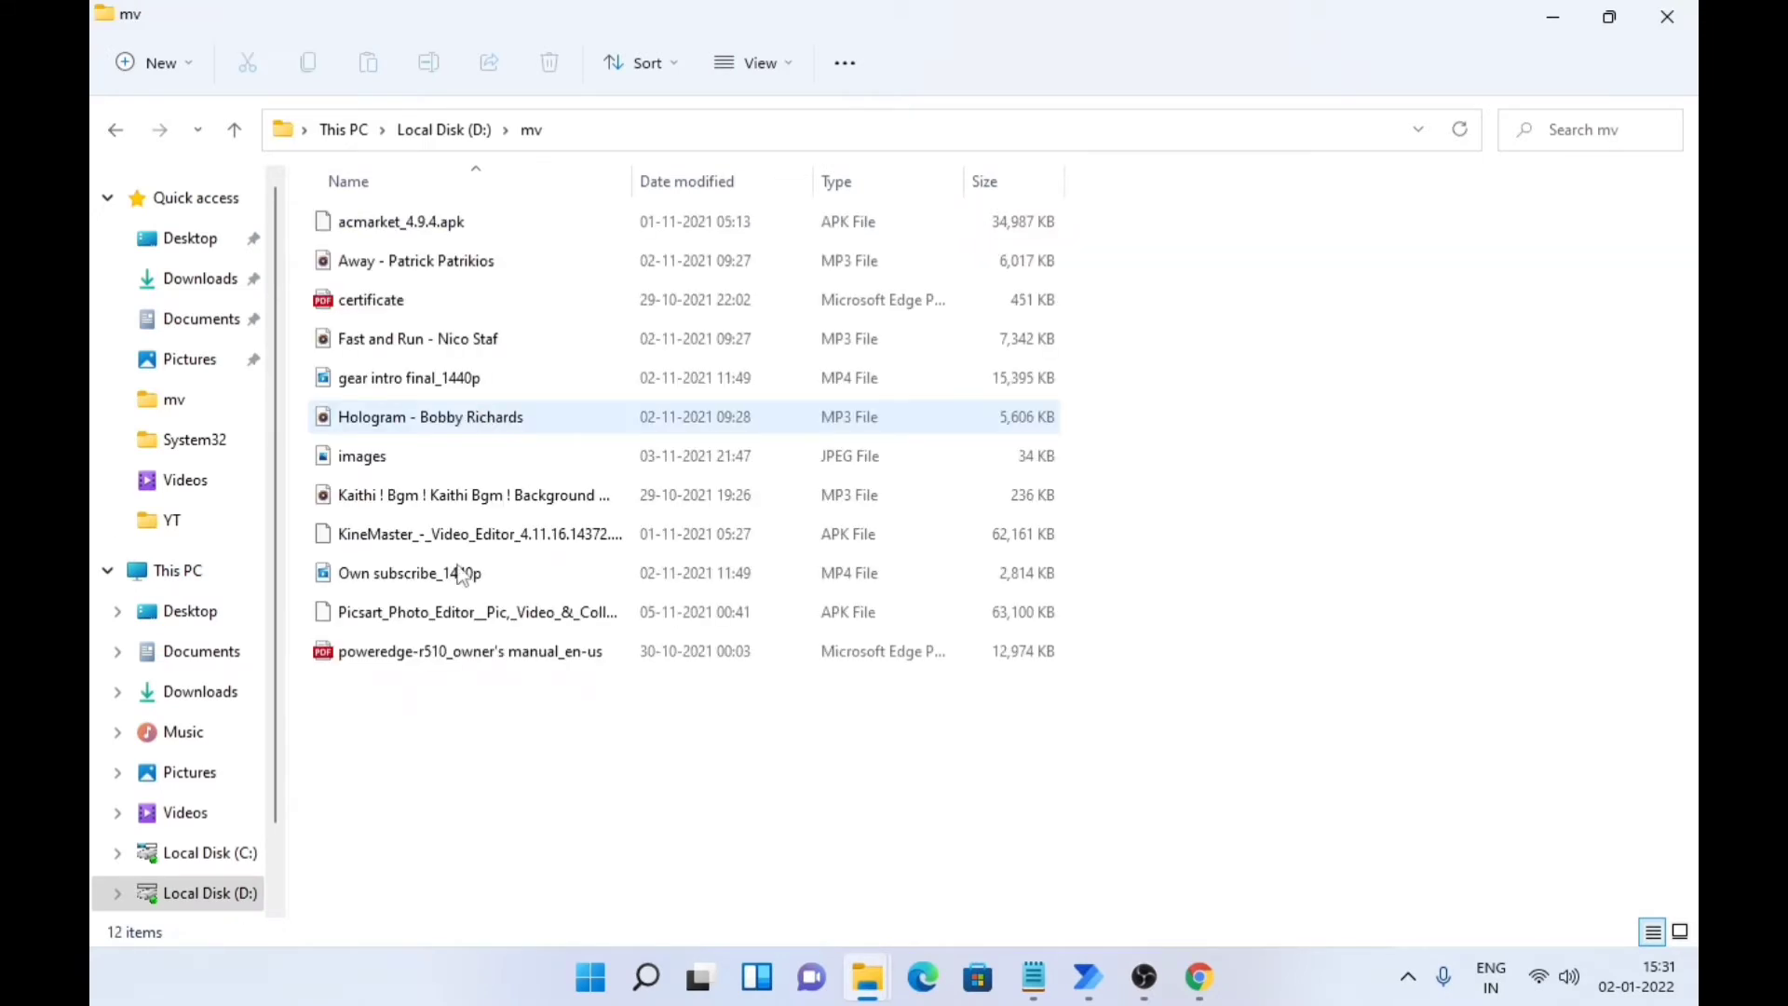
{"action": "left_click_drag", "start_coordinate": [332, 717], "coordinate": [1171, 270]}
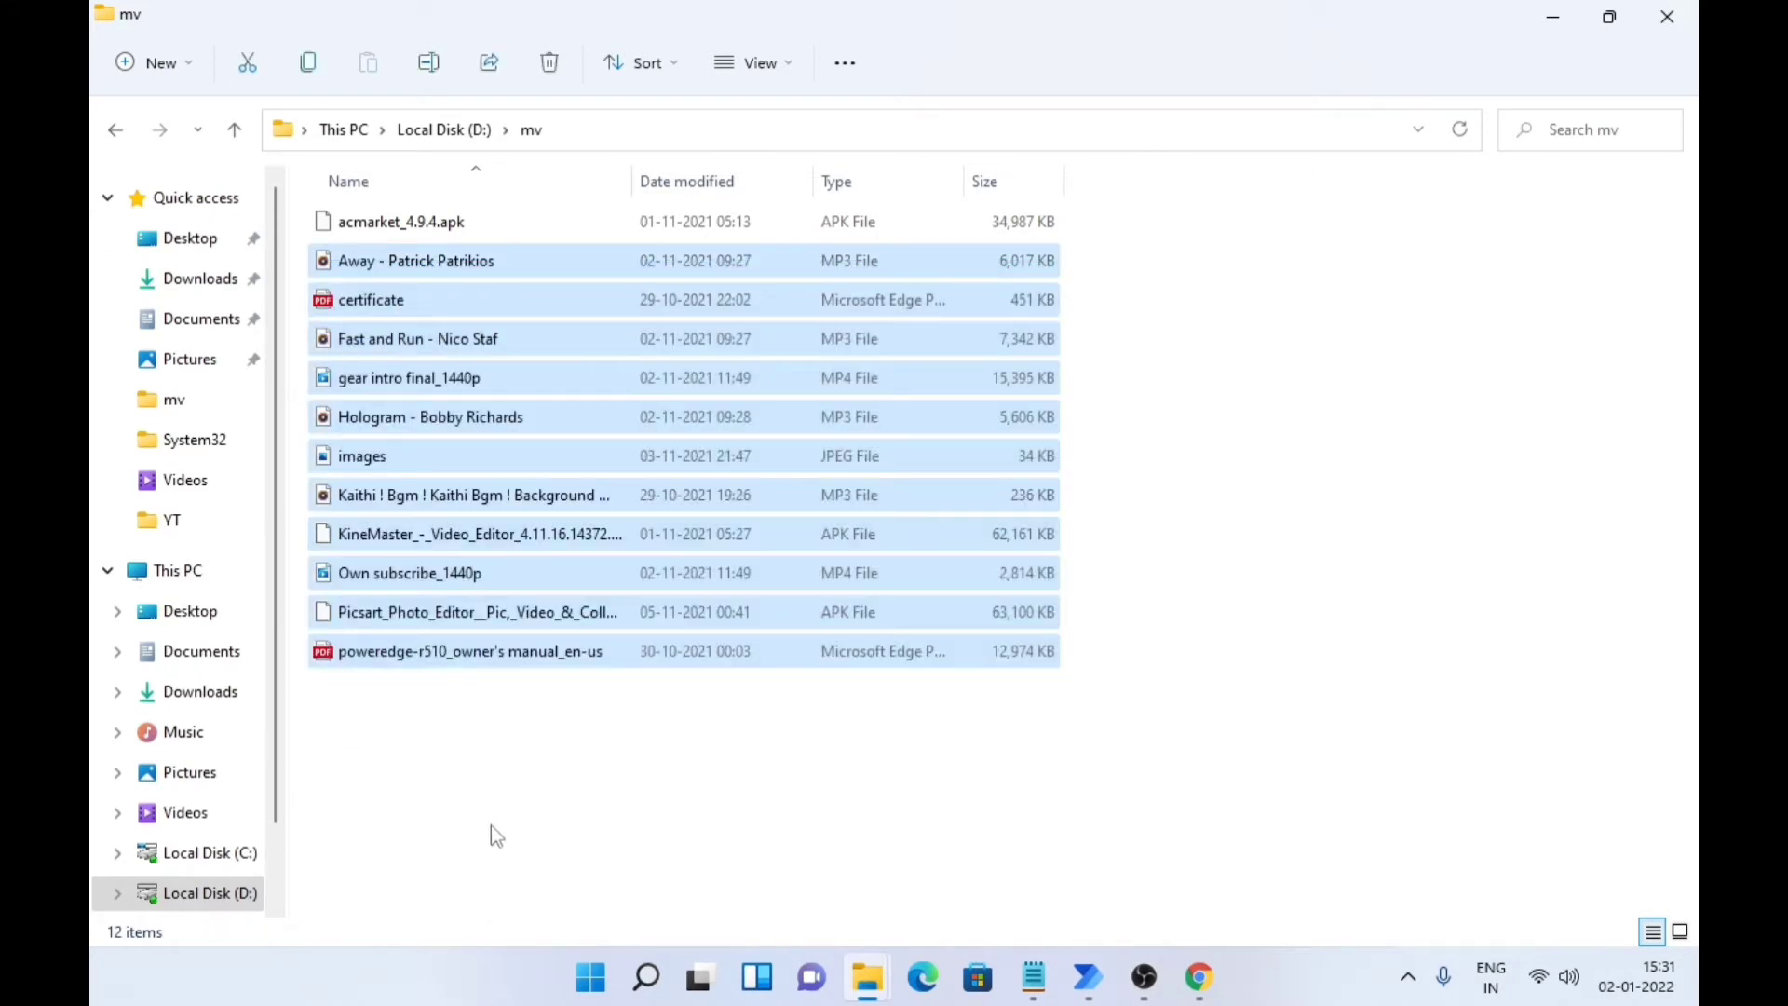
{"action": "left_click", "coordinate": [490, 825]}
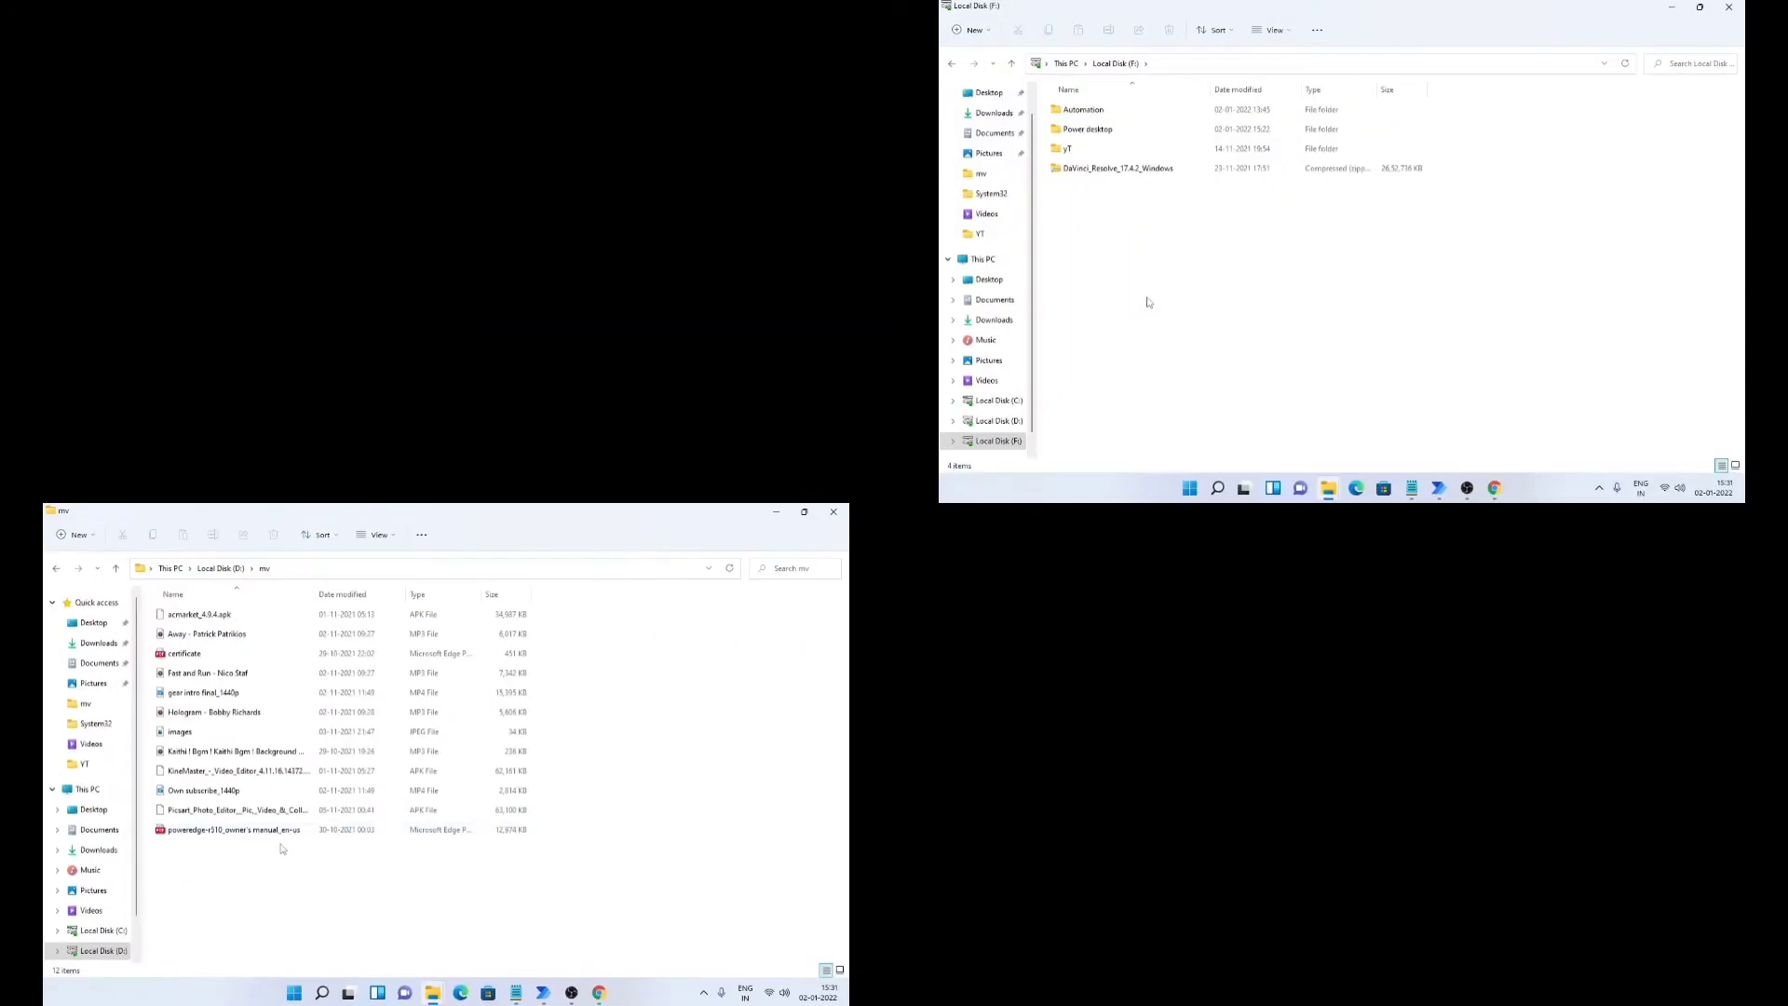
Create a new folder named "Test automate" on Local Disk (F:).
{"action": "key", "text": "ctrl+shift+n"}
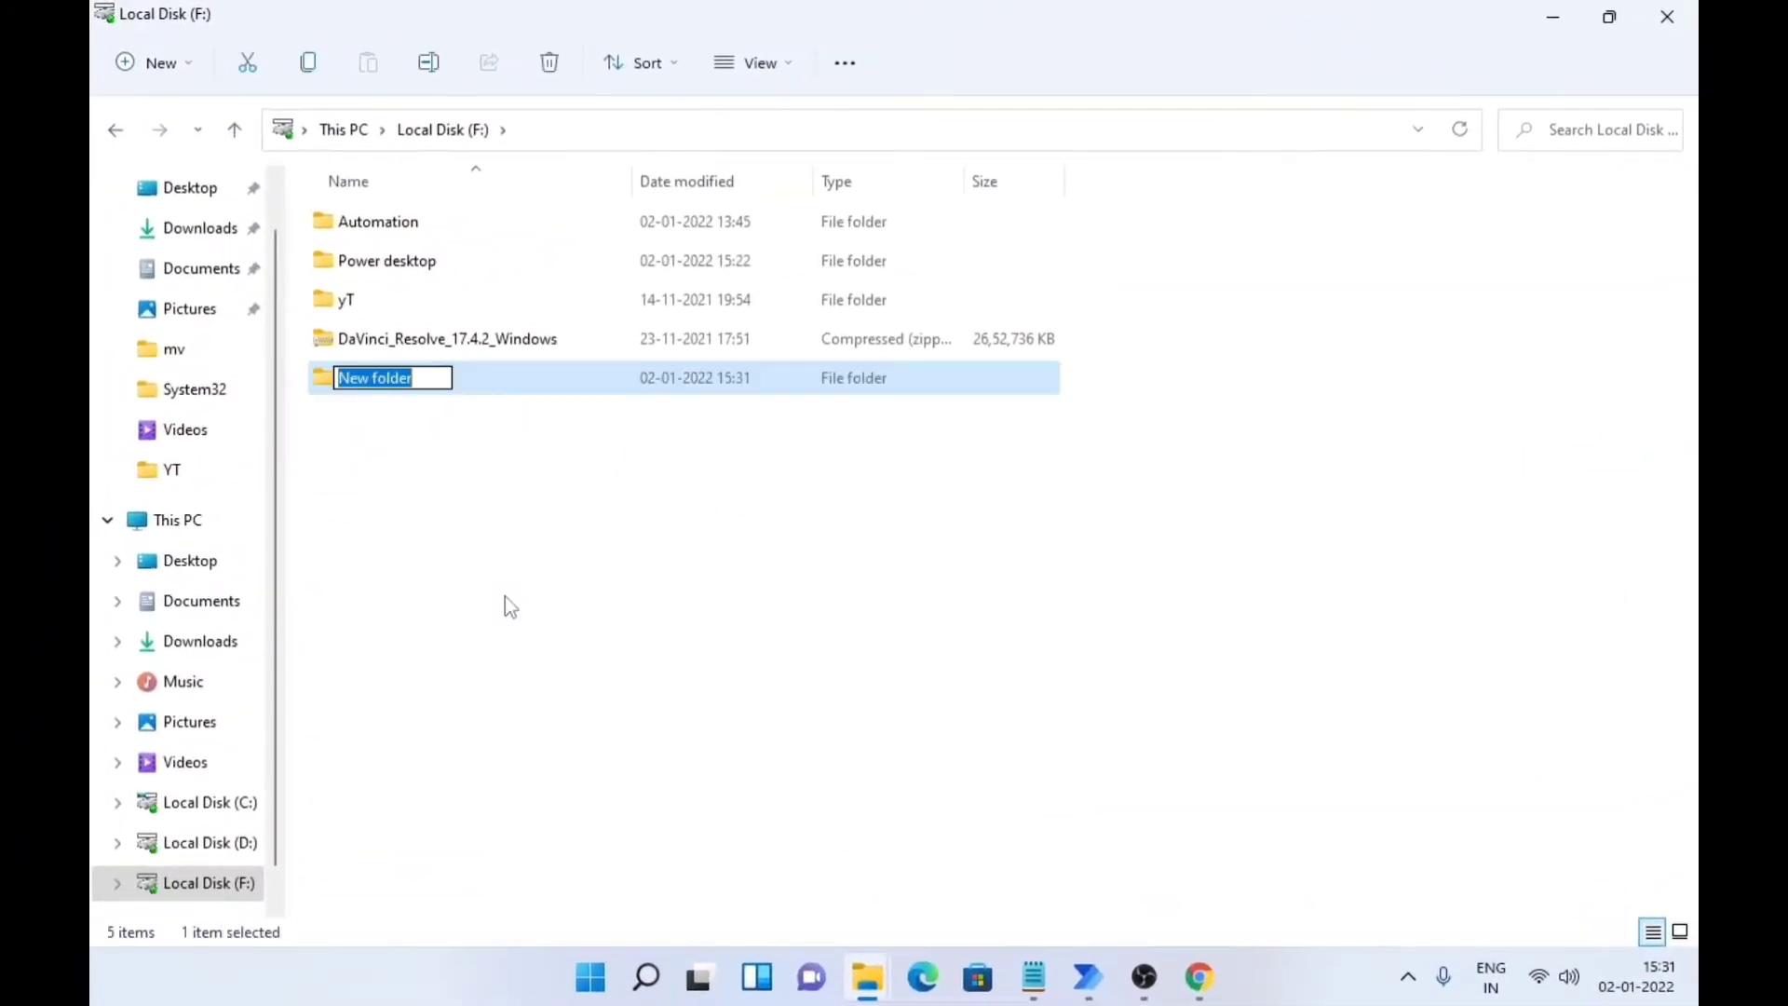
{"action": "type", "text": "Test"}
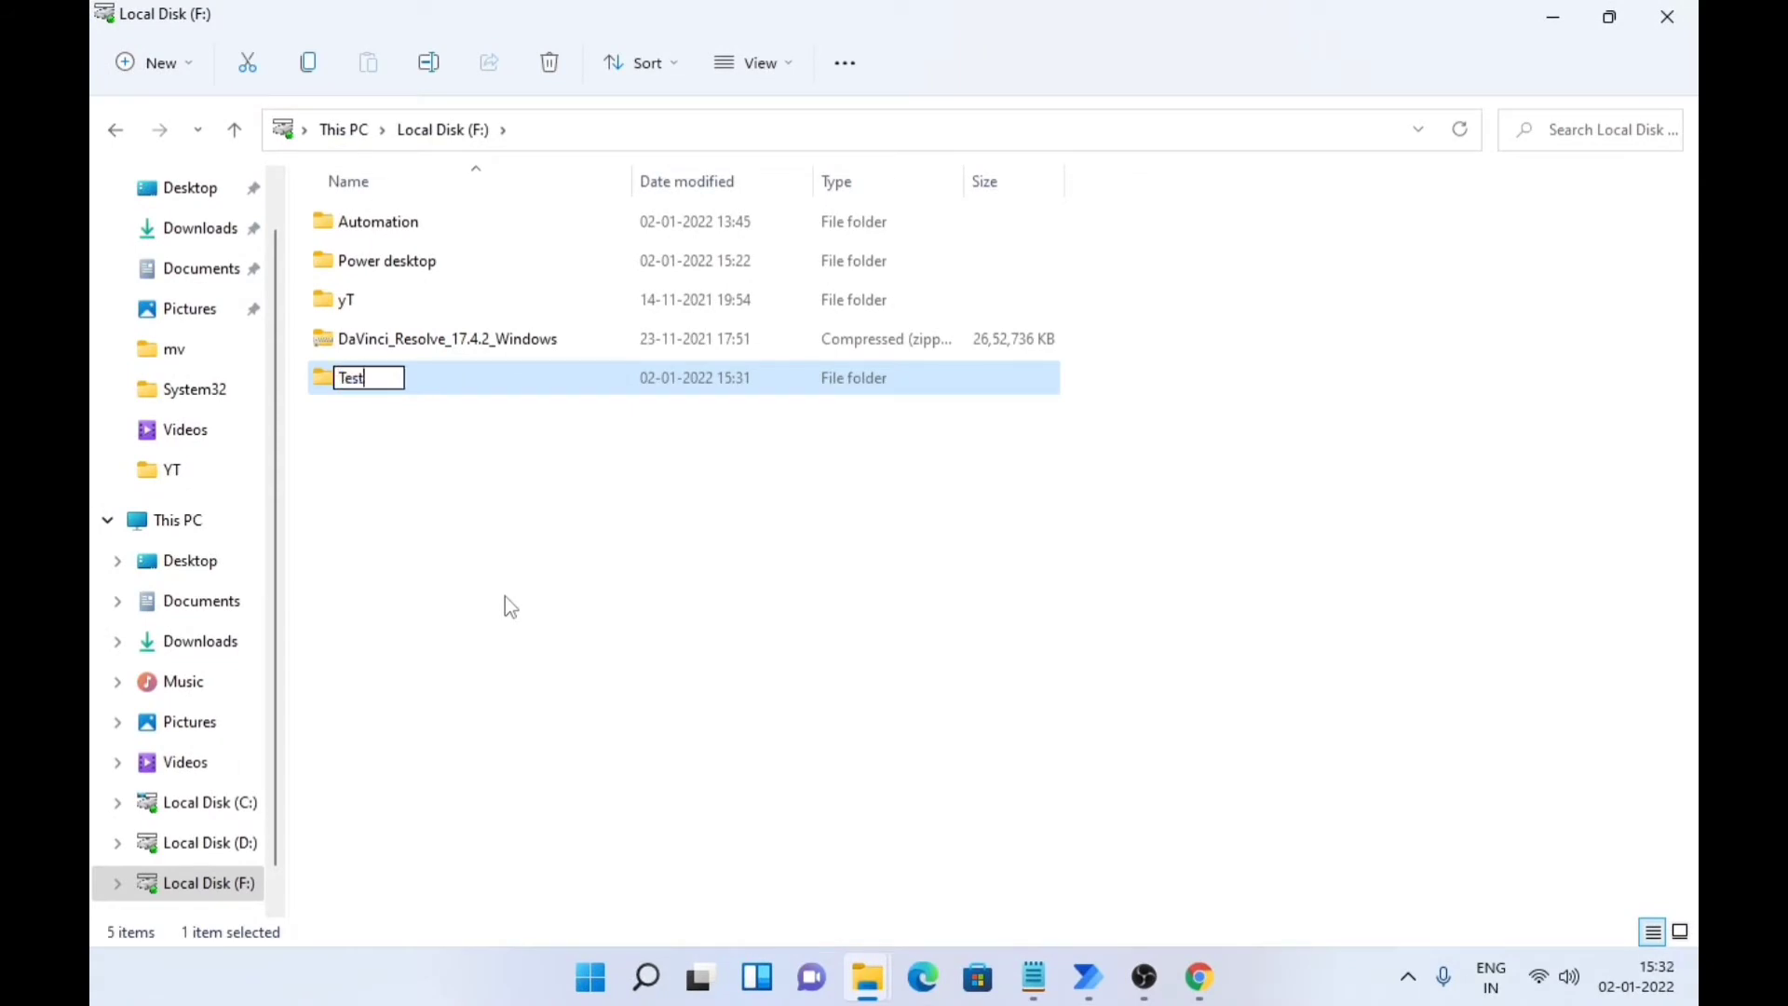
{"action": "type", "text": " automate"}
{"action": "key", "text": "Return"}
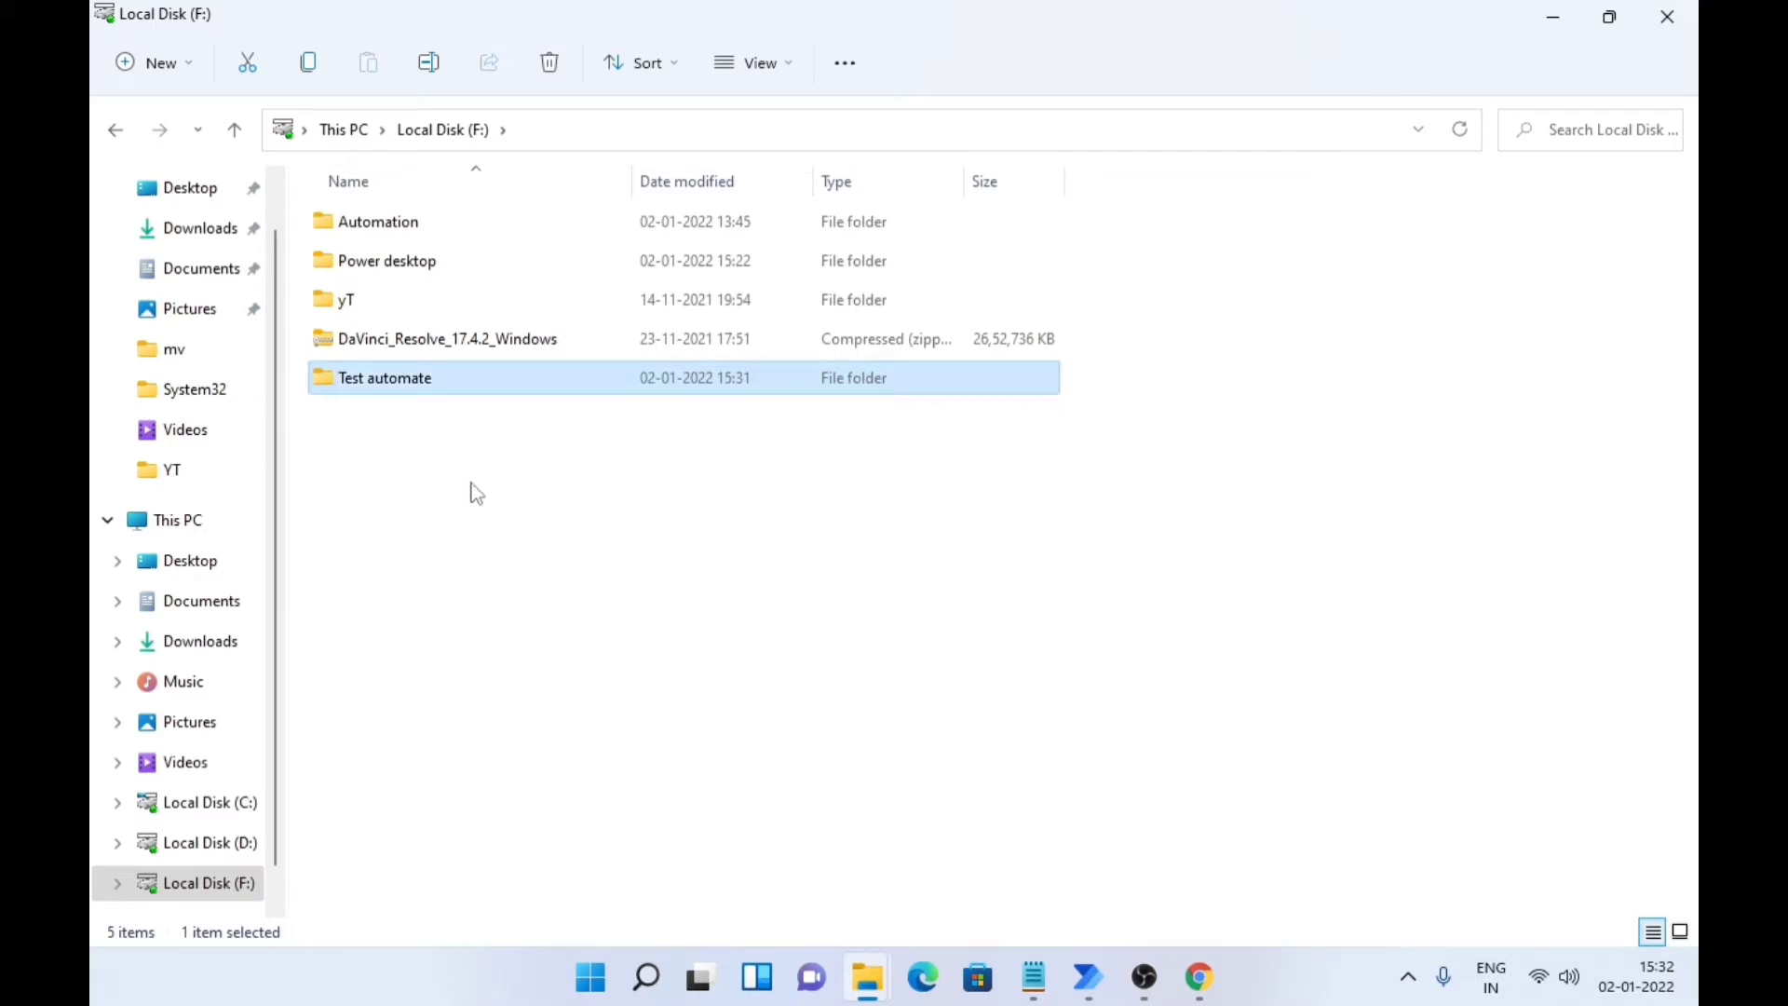
Return to the Test 1 flow in Power Automate and add a "Get files in folder" action to the Main subflow.
{"action": "mouse_move", "coordinate": [1089, 978]}
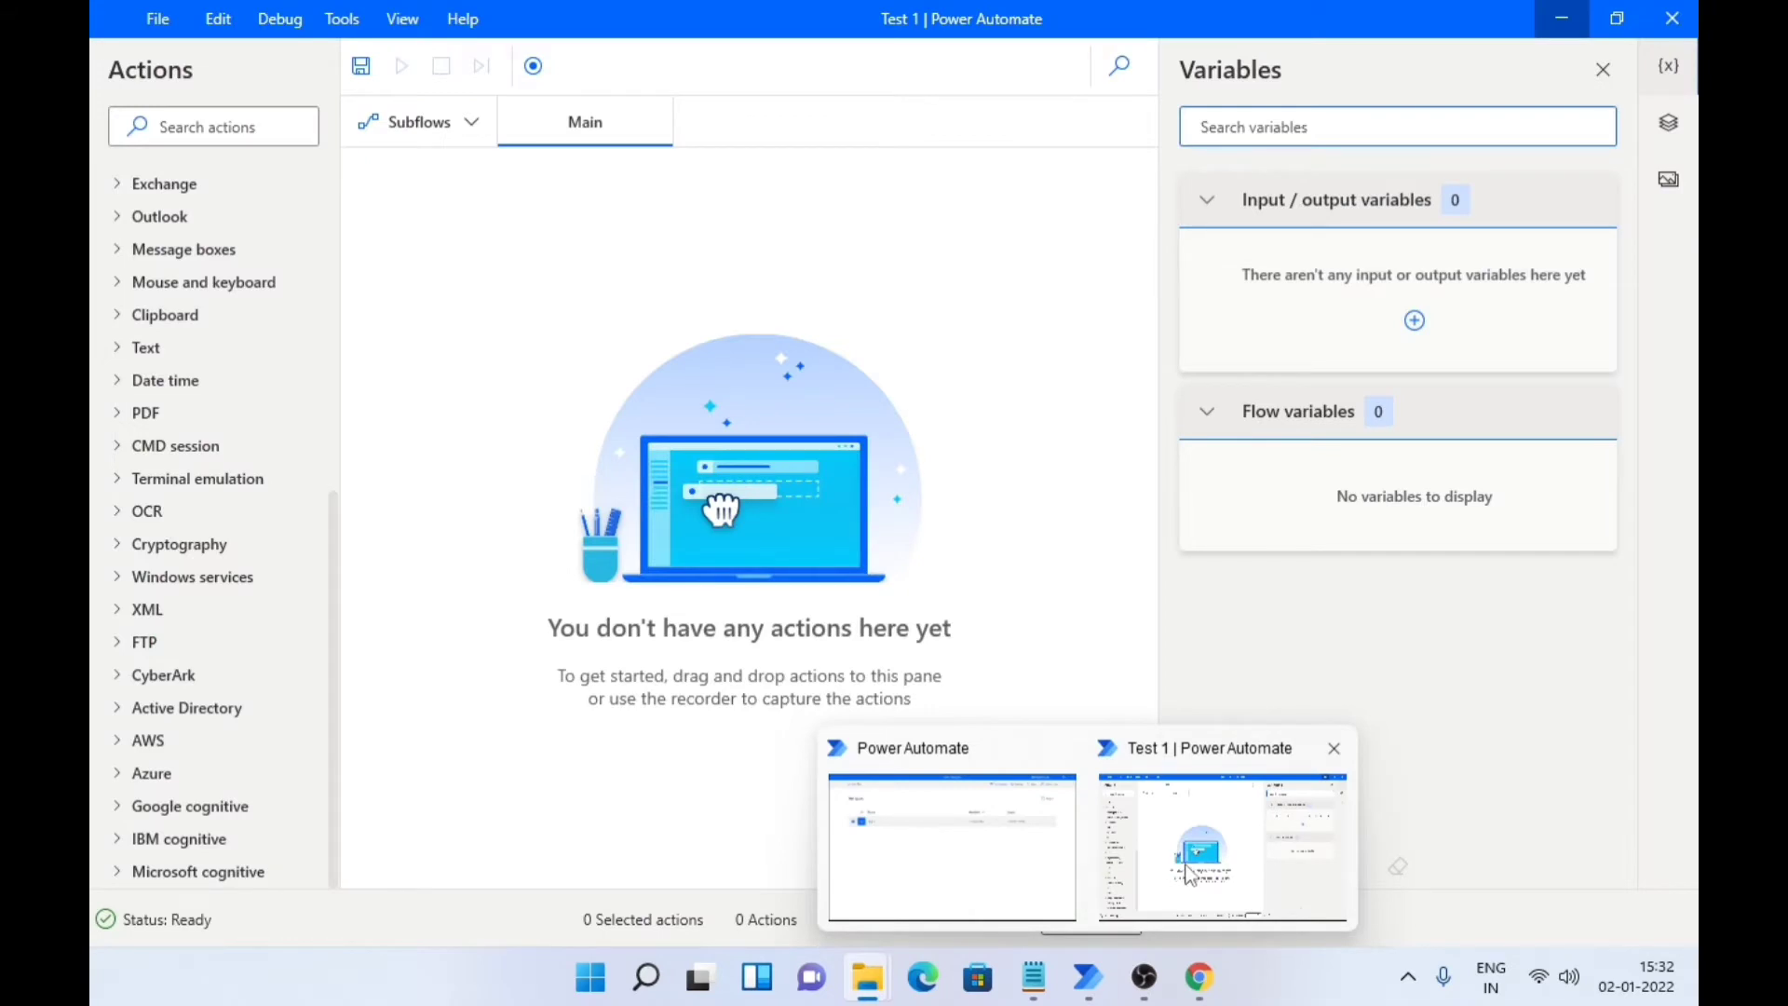
{"action": "left_click", "coordinate": [1189, 875]}
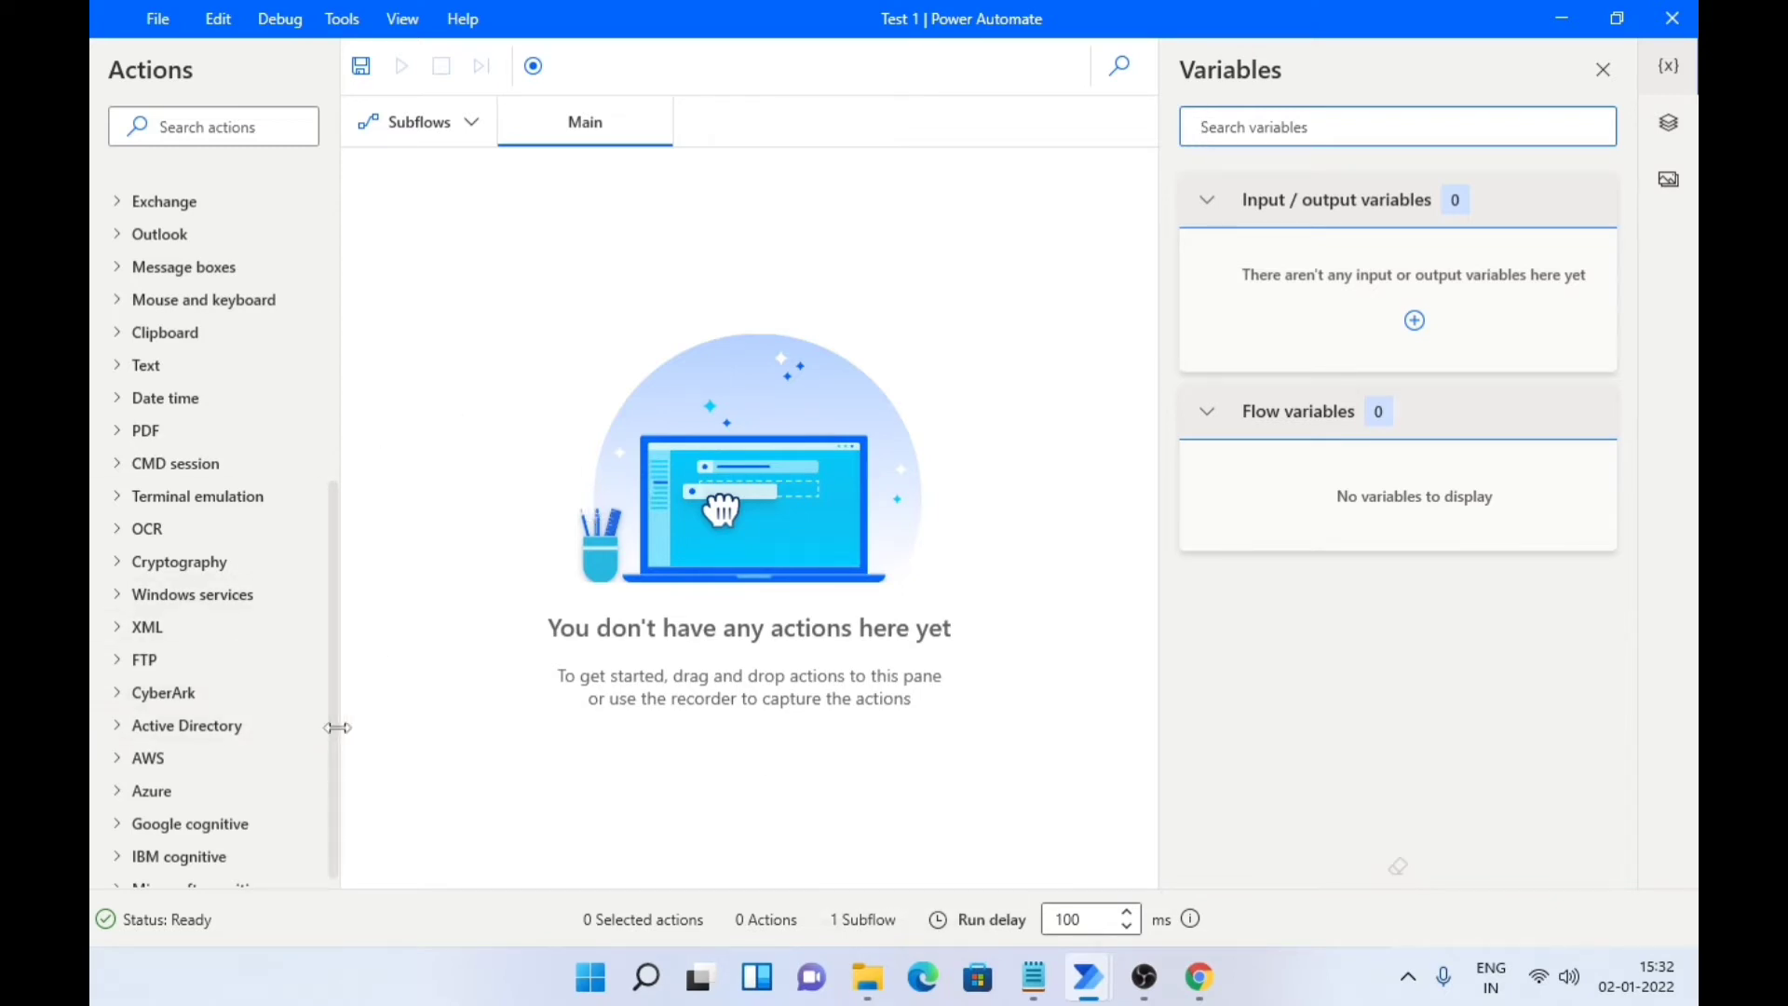
{"action": "left_click_drag", "start_coordinate": [331, 740], "coordinate": [382, 519]}
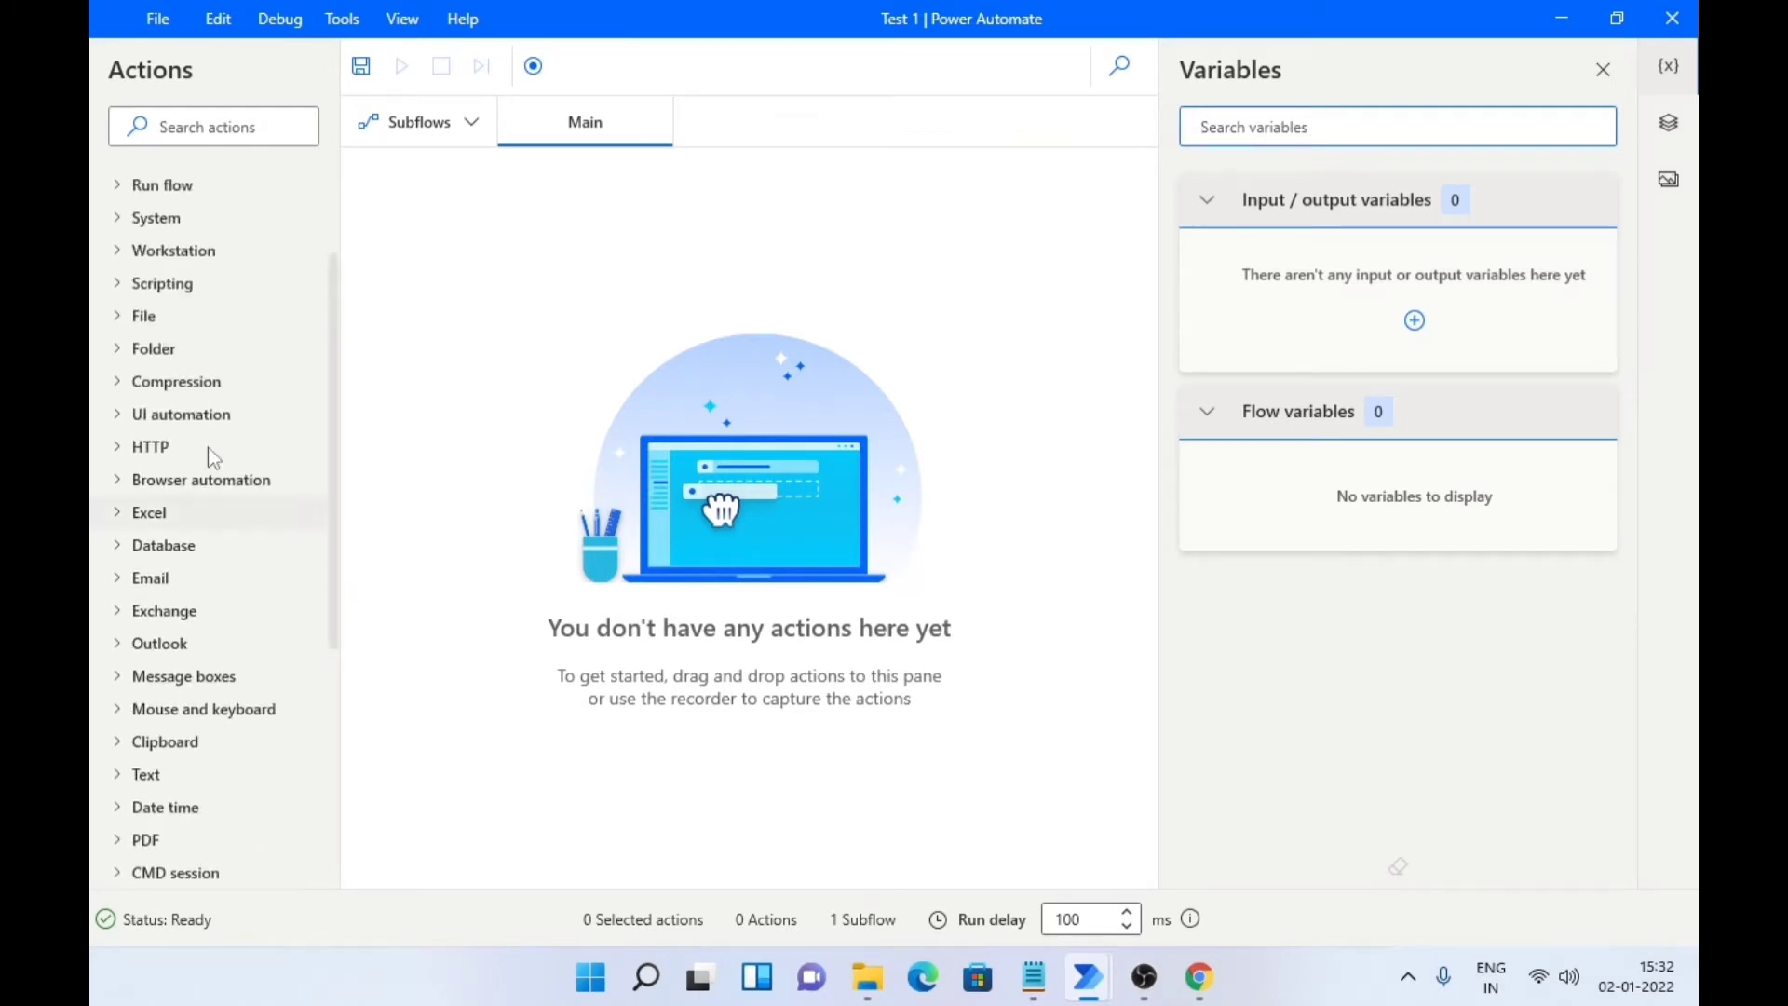
{"action": "left_click", "coordinate": [139, 361]}
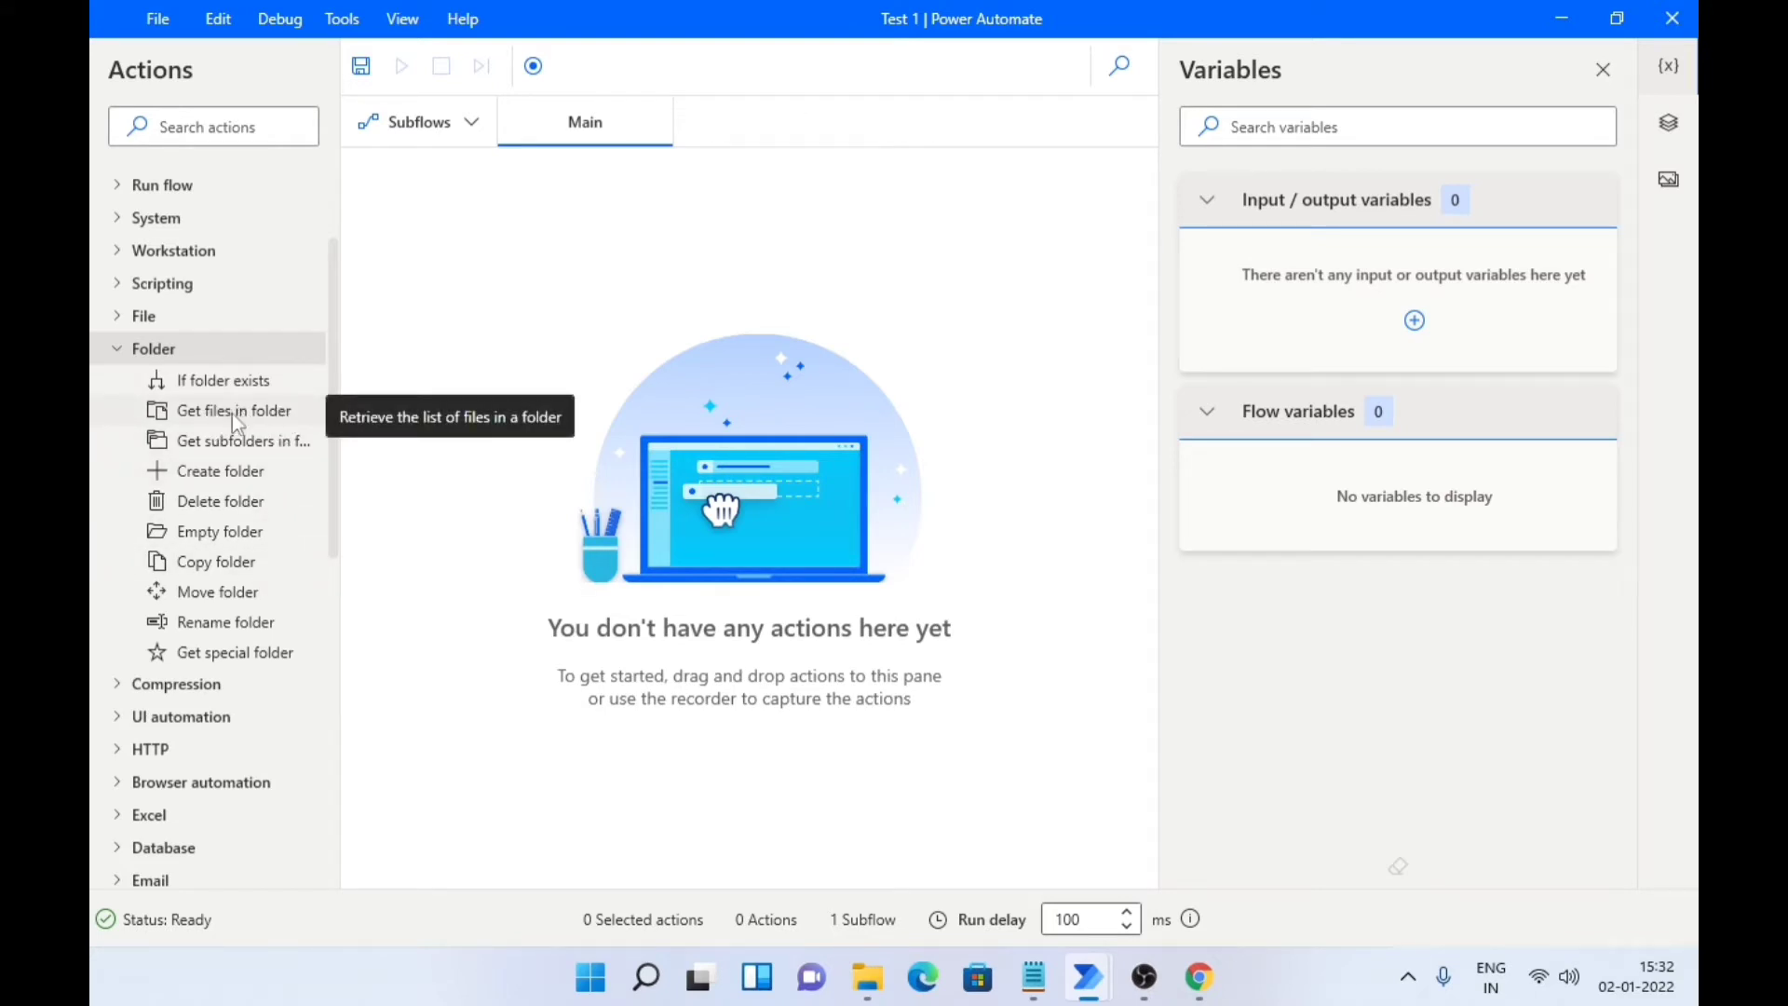
{"action": "left_click_drag", "start_coordinate": [239, 424], "coordinate": [547, 742]}
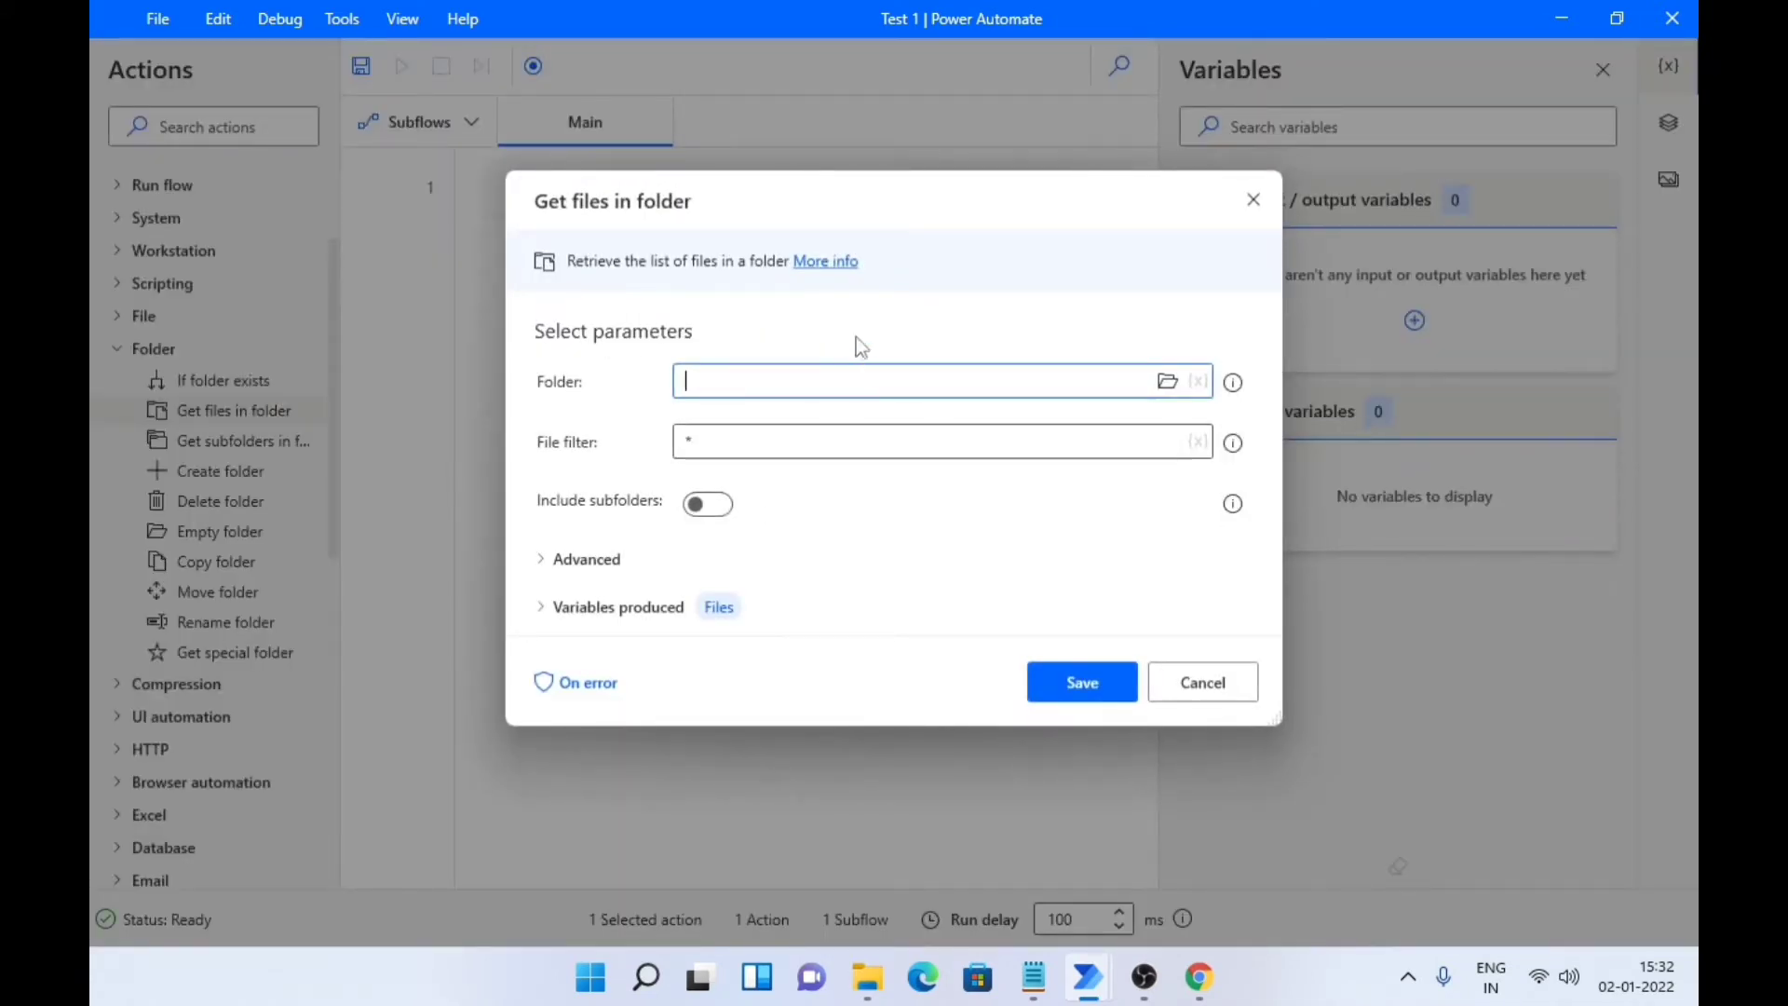
Set the folder to retrieve files from to D:\mv in the Get files in folder action.
{"action": "left_click", "coordinate": [1166, 381]}
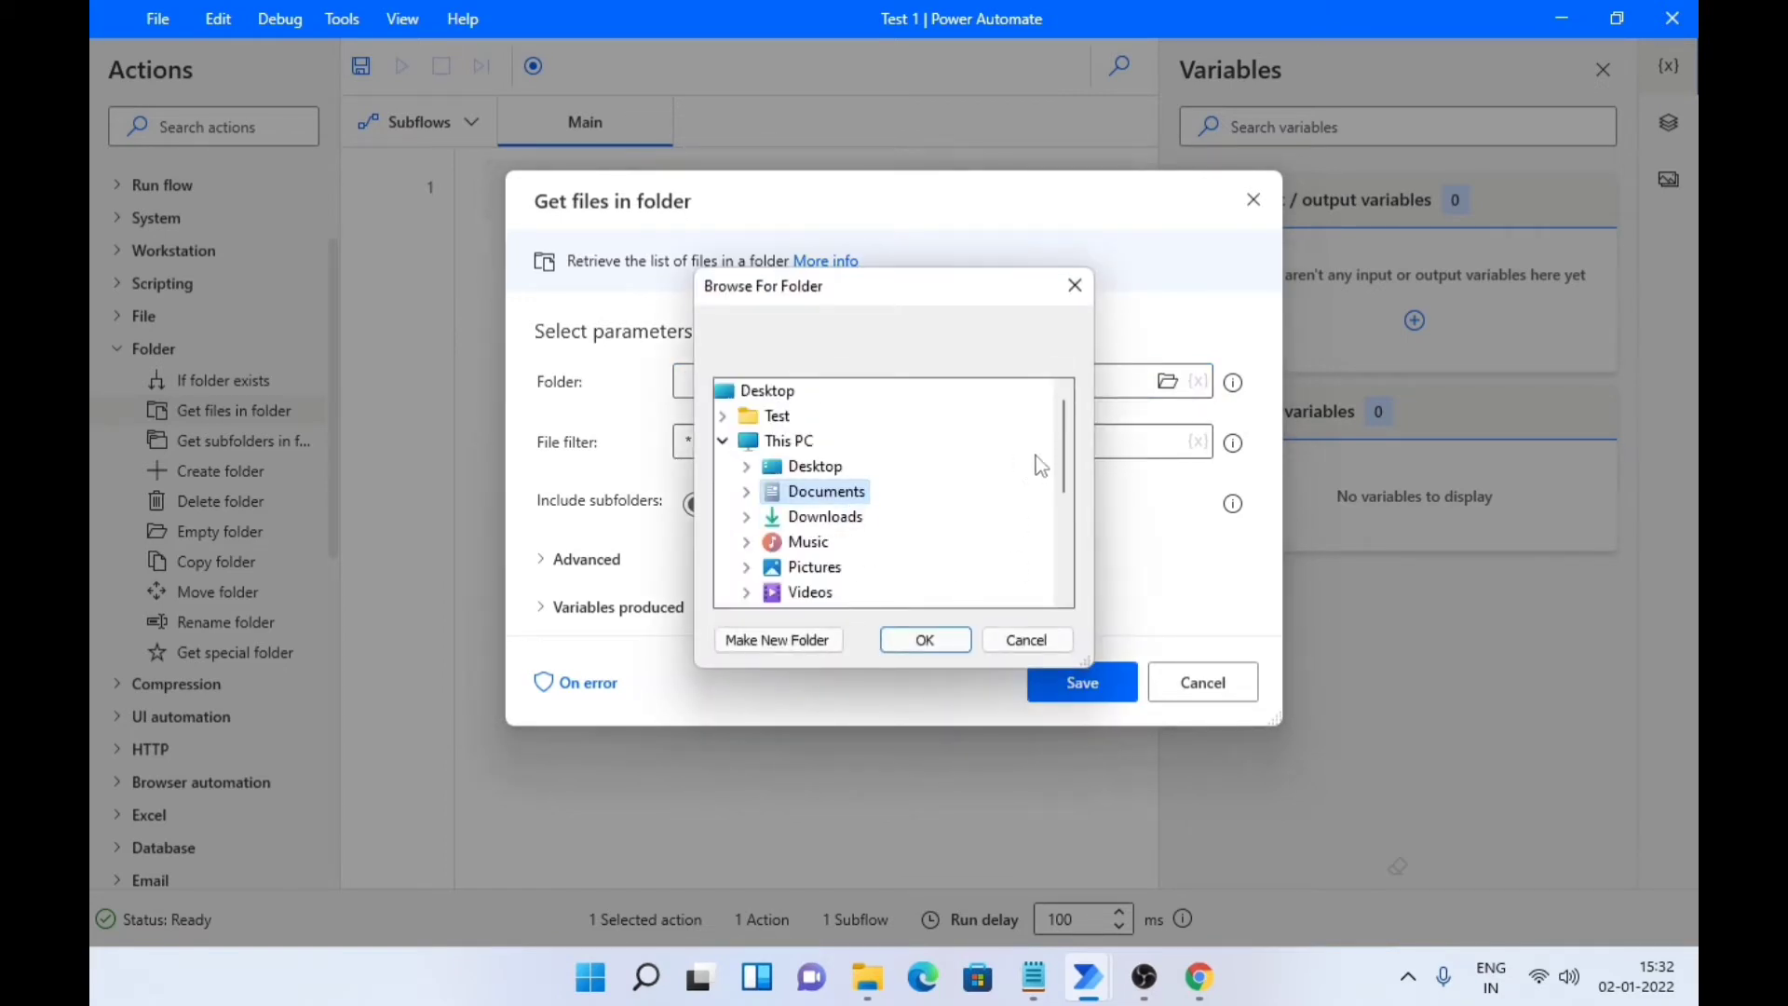
{"action": "scroll", "coordinate": [987, 498], "scroll_direction": "down", "scroll_amount": 3}
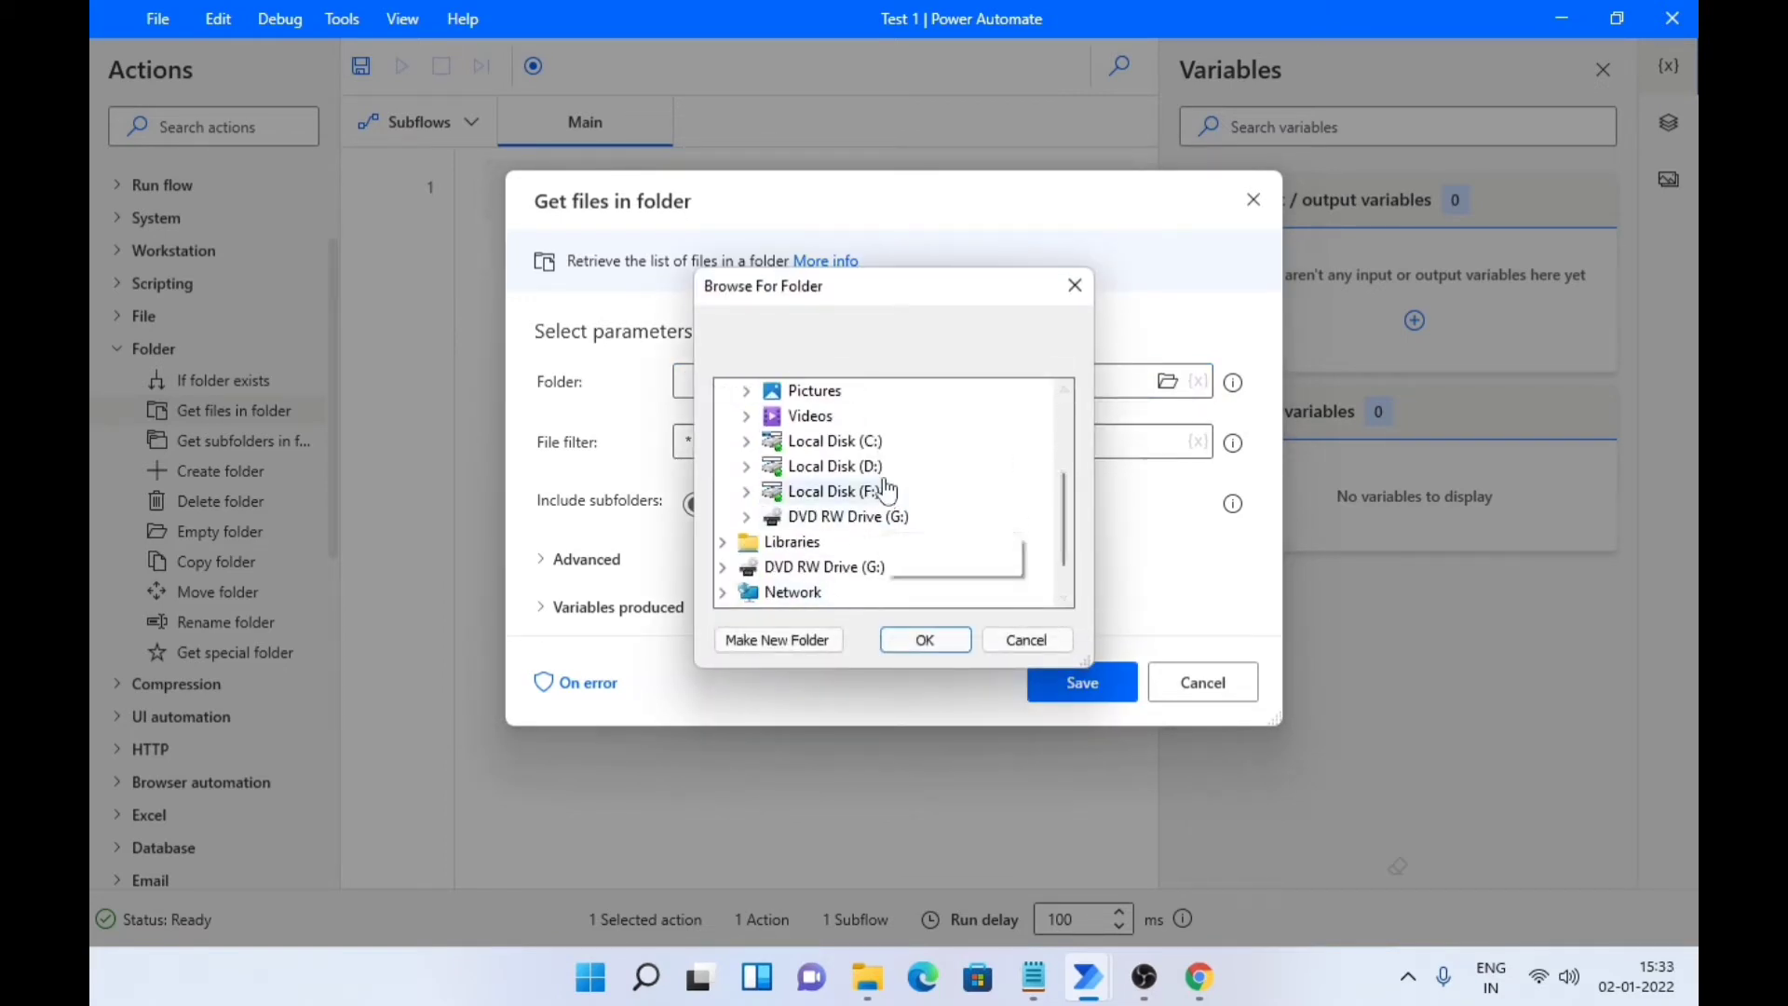
{"action": "double_click", "coordinate": [862, 466]}
{"action": "left_click", "coordinate": [826, 479]}
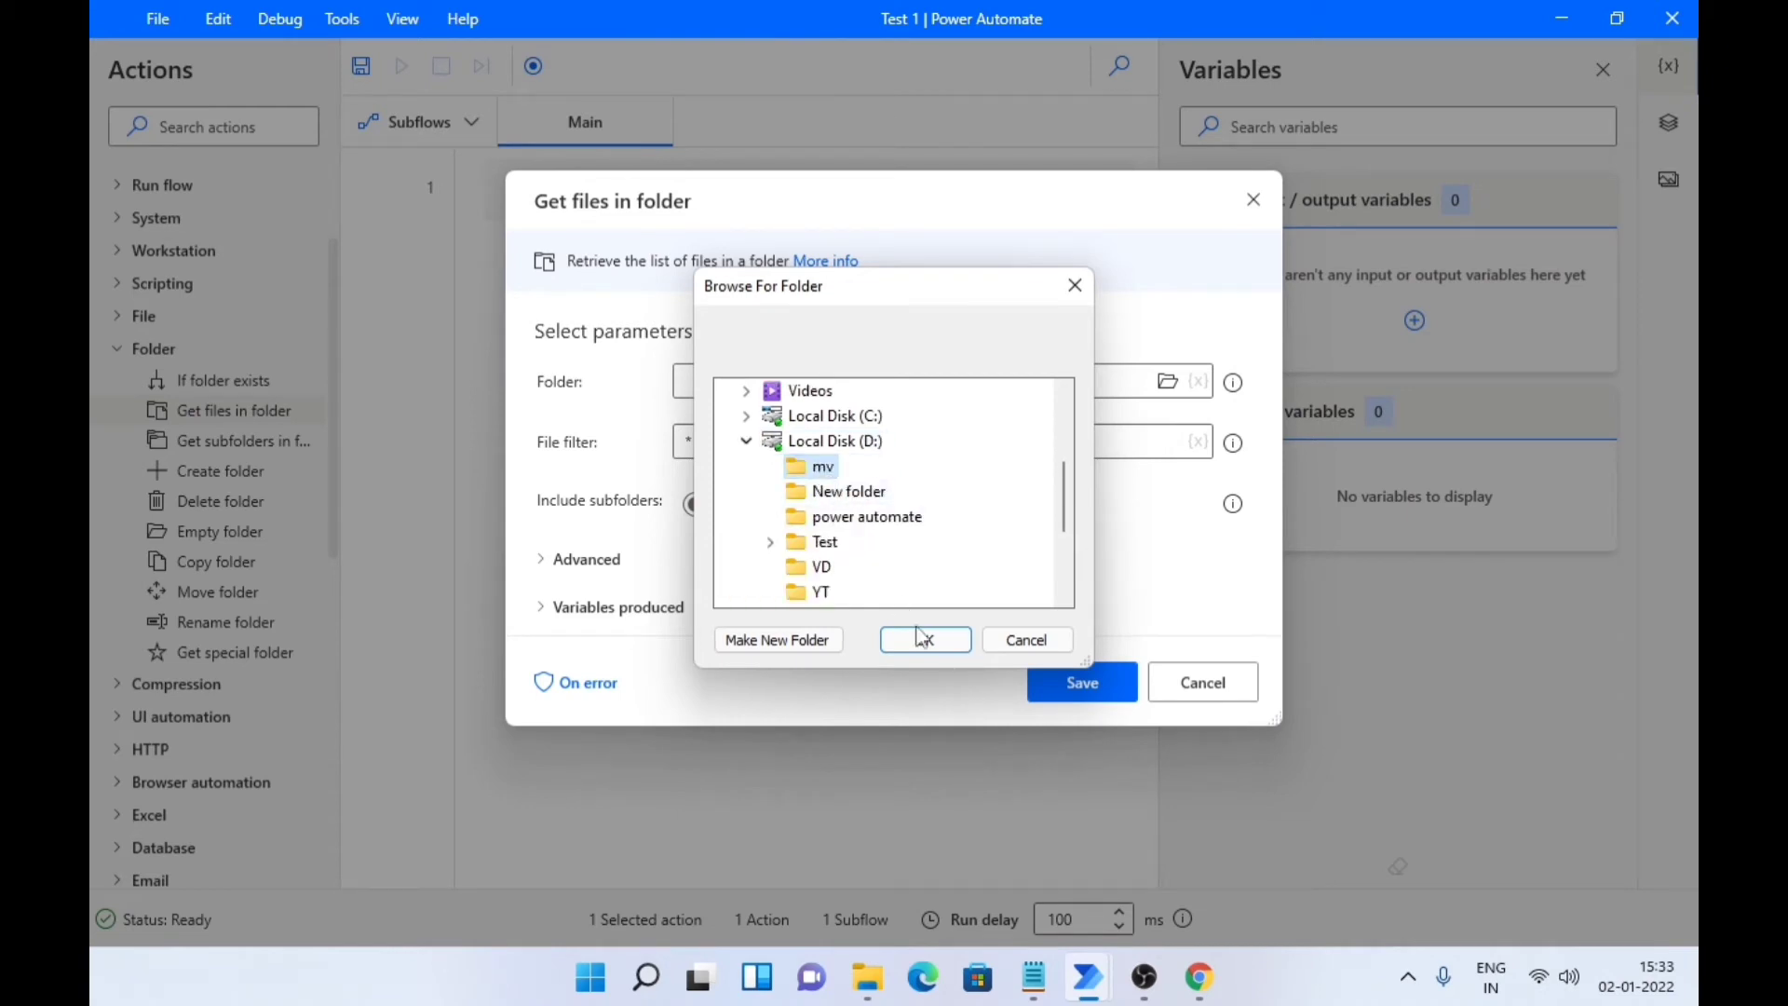
{"action": "left_click", "coordinate": [920, 639]}
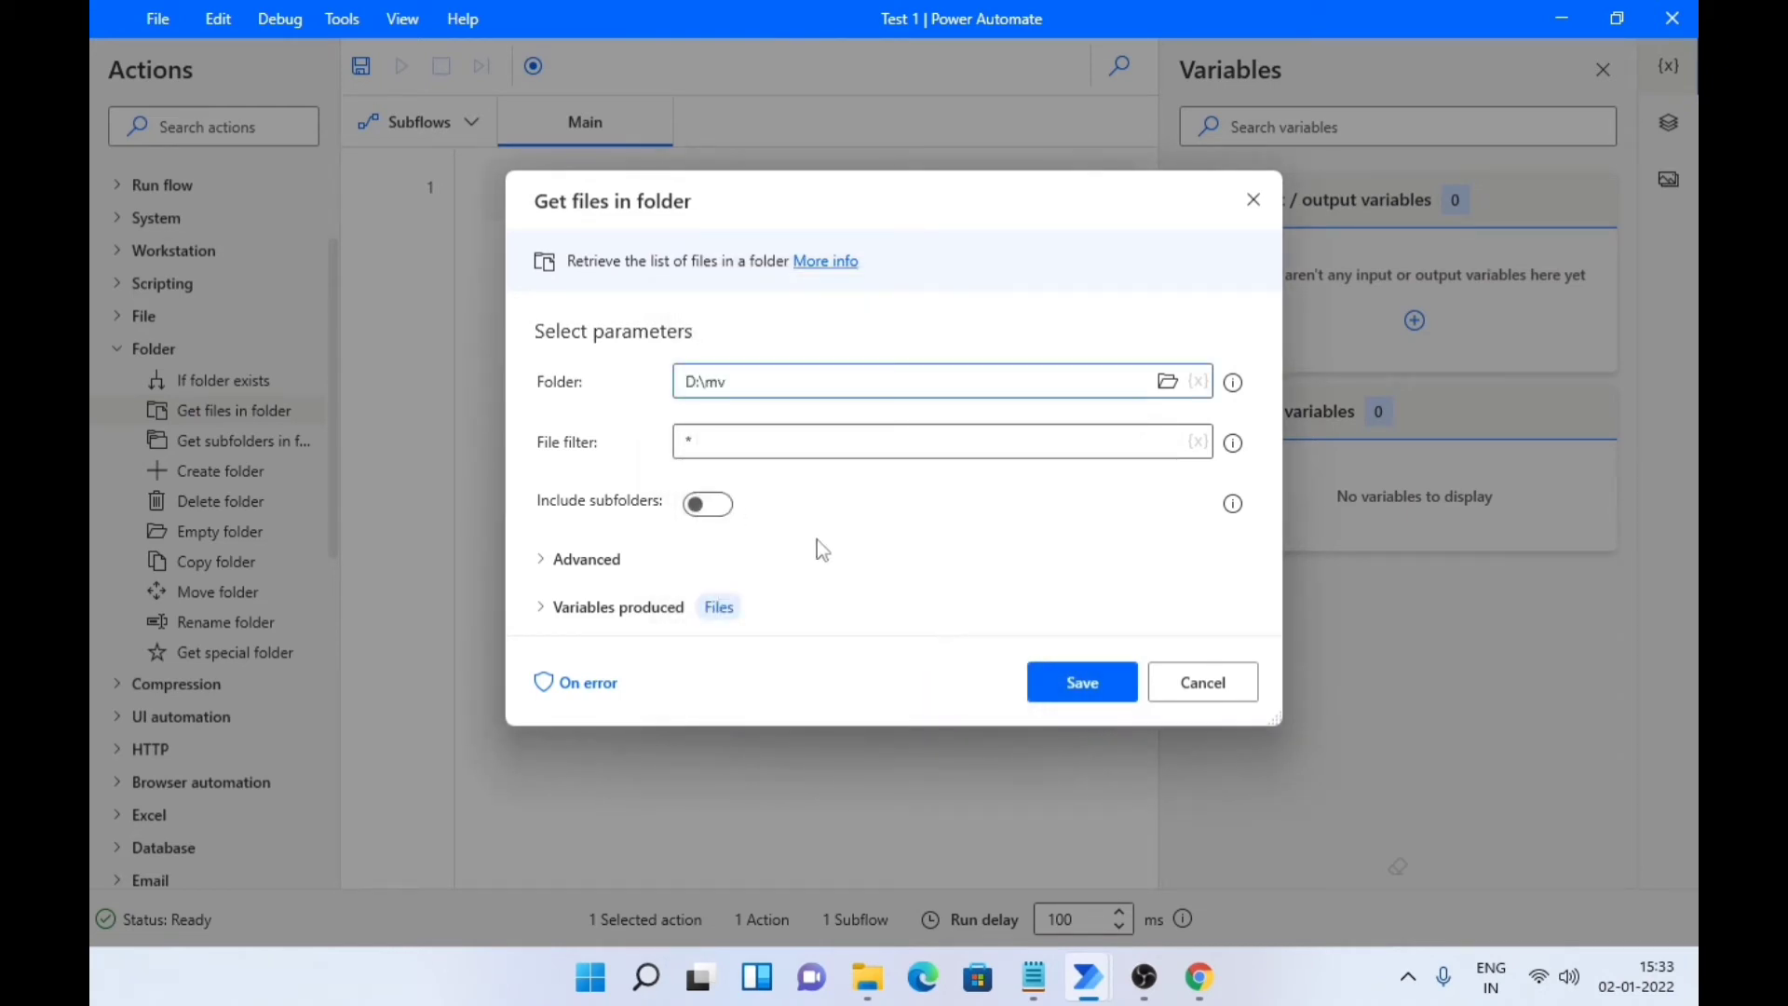
Set the file filter to *.pdf and save the Get files in folder action.
{"action": "left_click", "coordinate": [692, 444]}
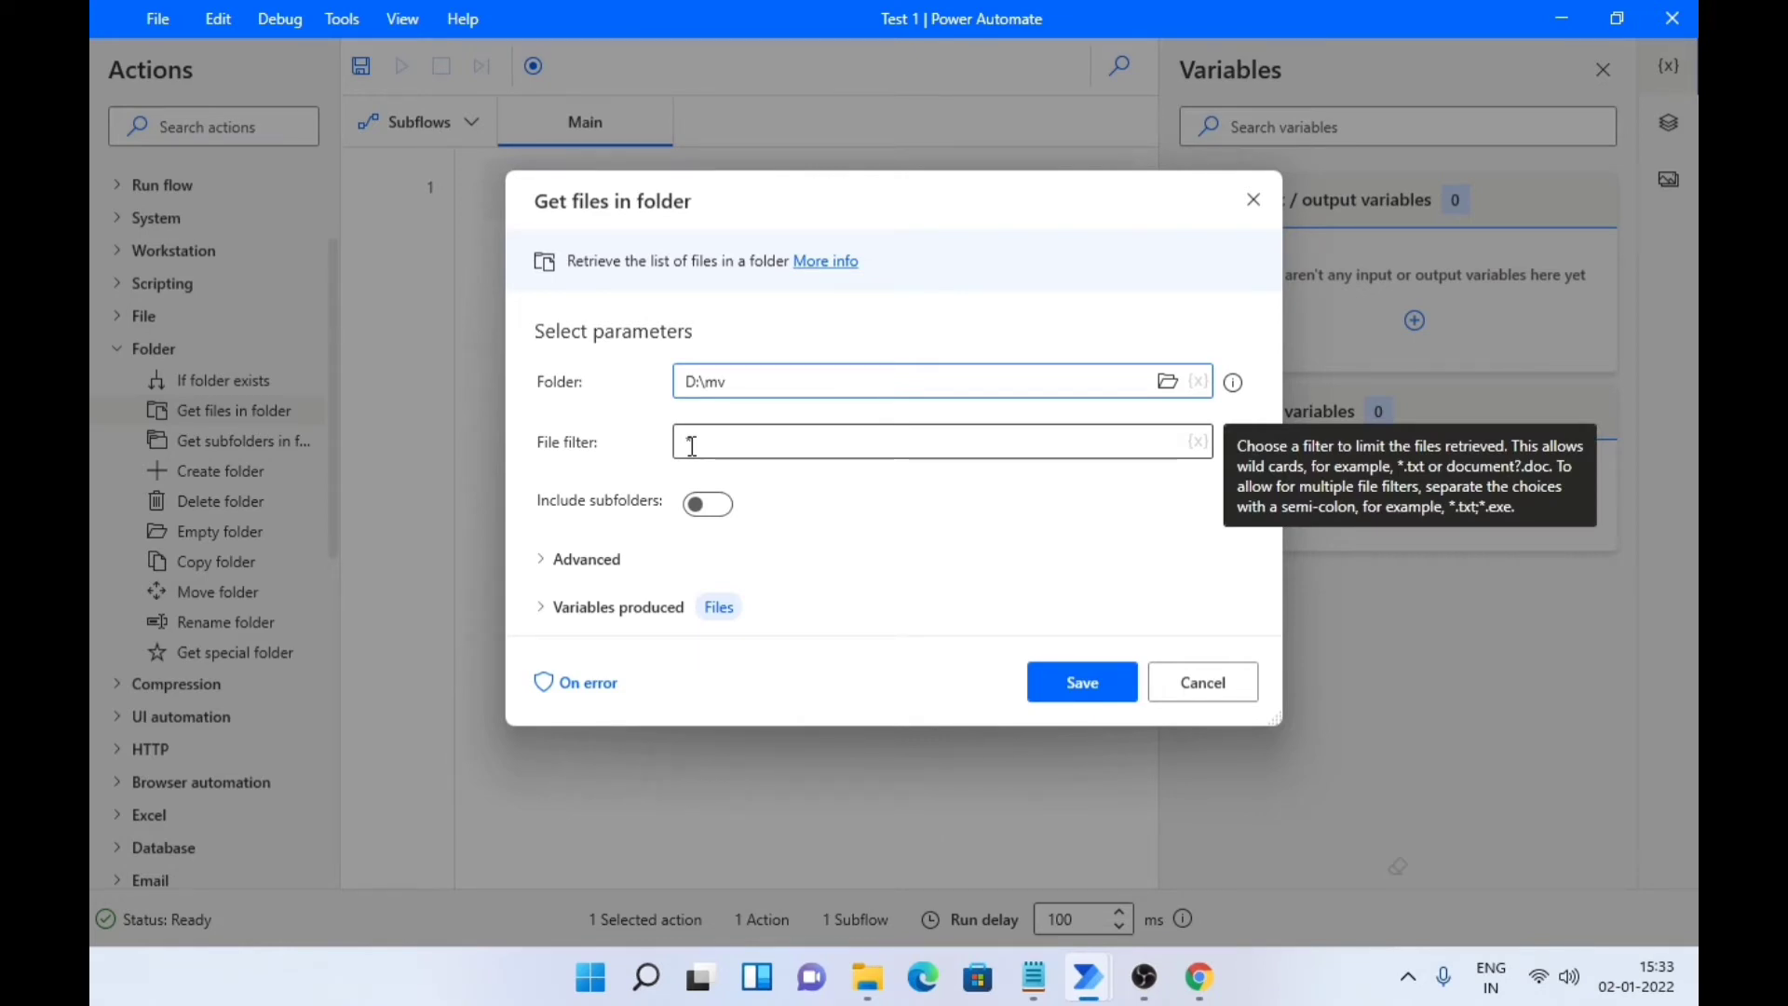
{"action": "type", "text": "*"}
{"action": "left_click", "coordinate": [698, 442]}
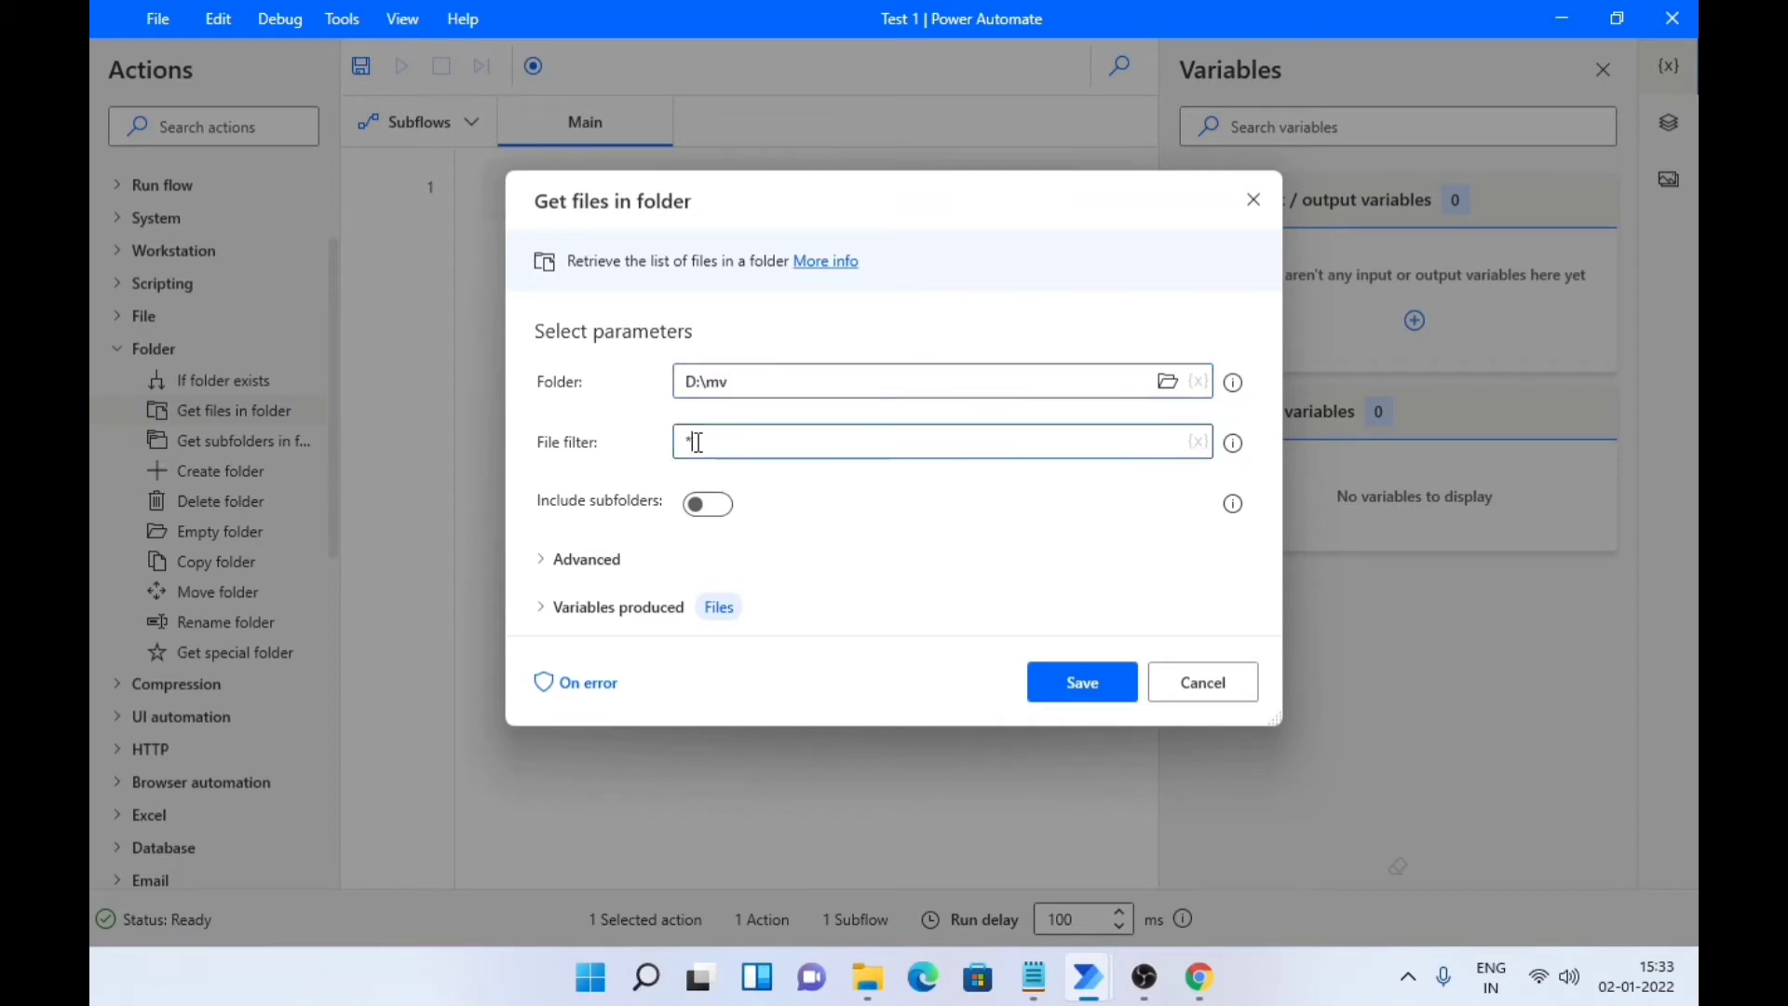
{"action": "type", "text": ".pdf"}
{"action": "mouse_move", "coordinate": [1238, 461]}
{"action": "mouse_move", "coordinate": [733, 626]}
{"action": "left_click", "coordinate": [1059, 680]}
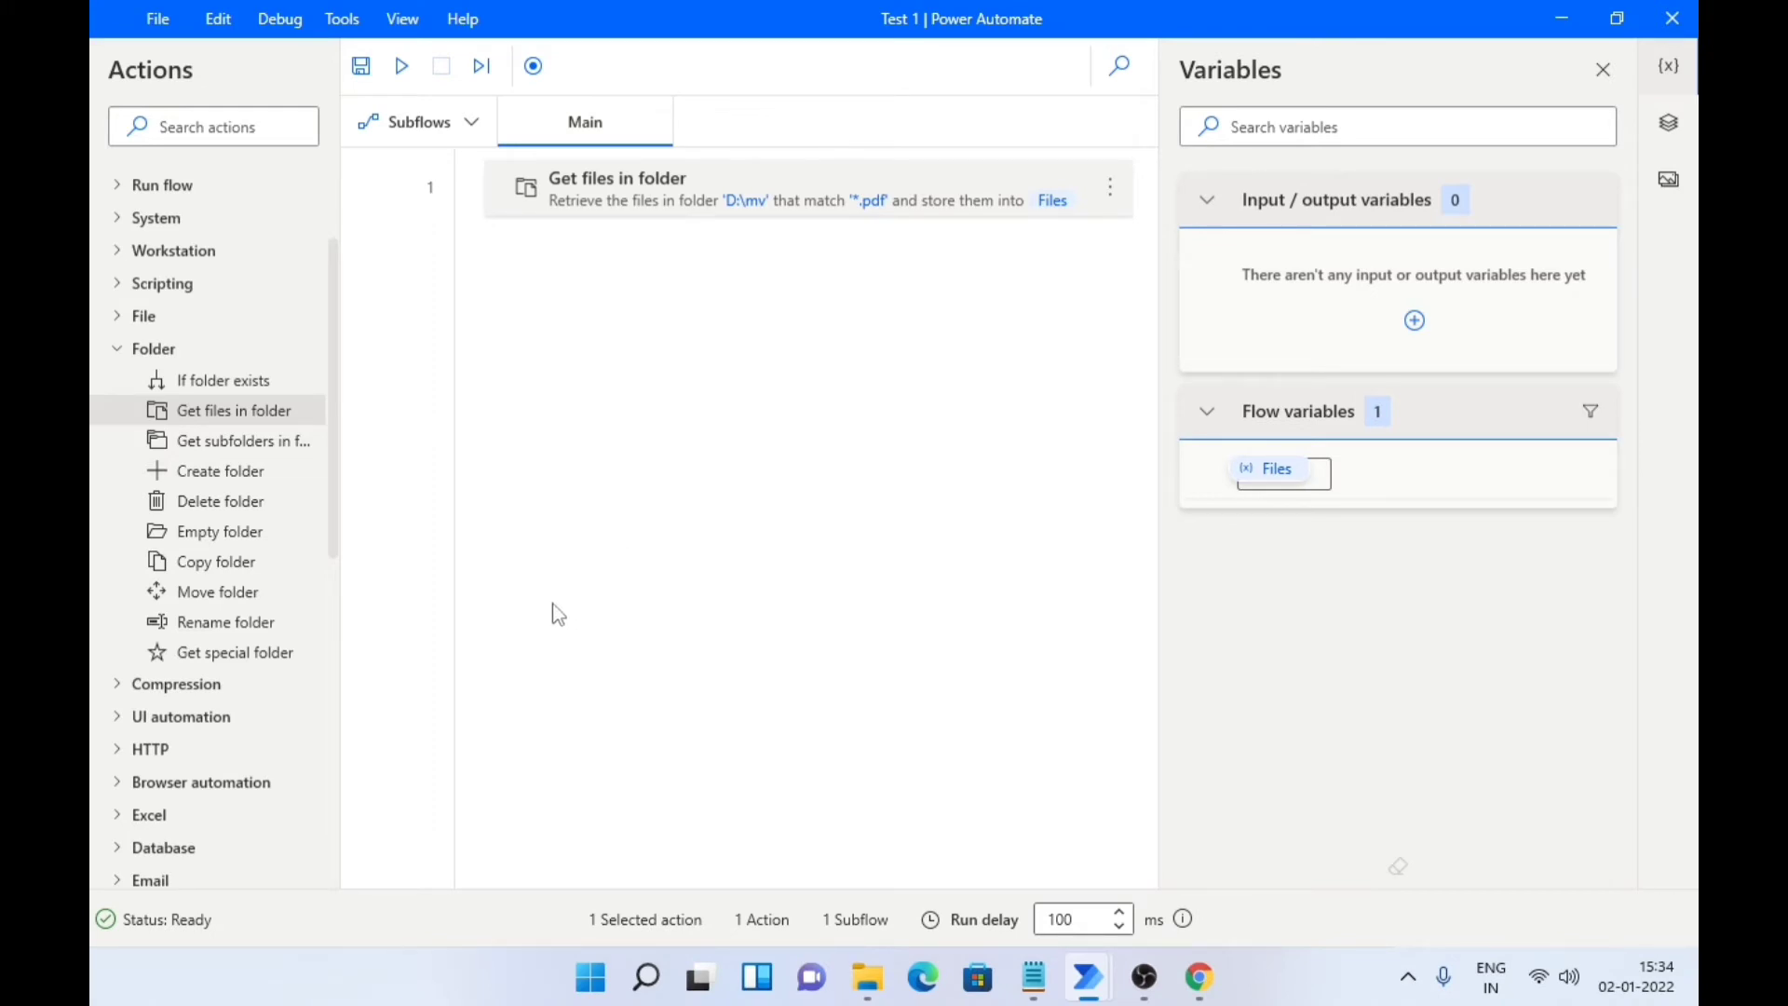
Add a Copy file(s) action after Get files in folder and set its files to copy to the Files variable.
{"action": "left_click", "coordinate": [124, 319]}
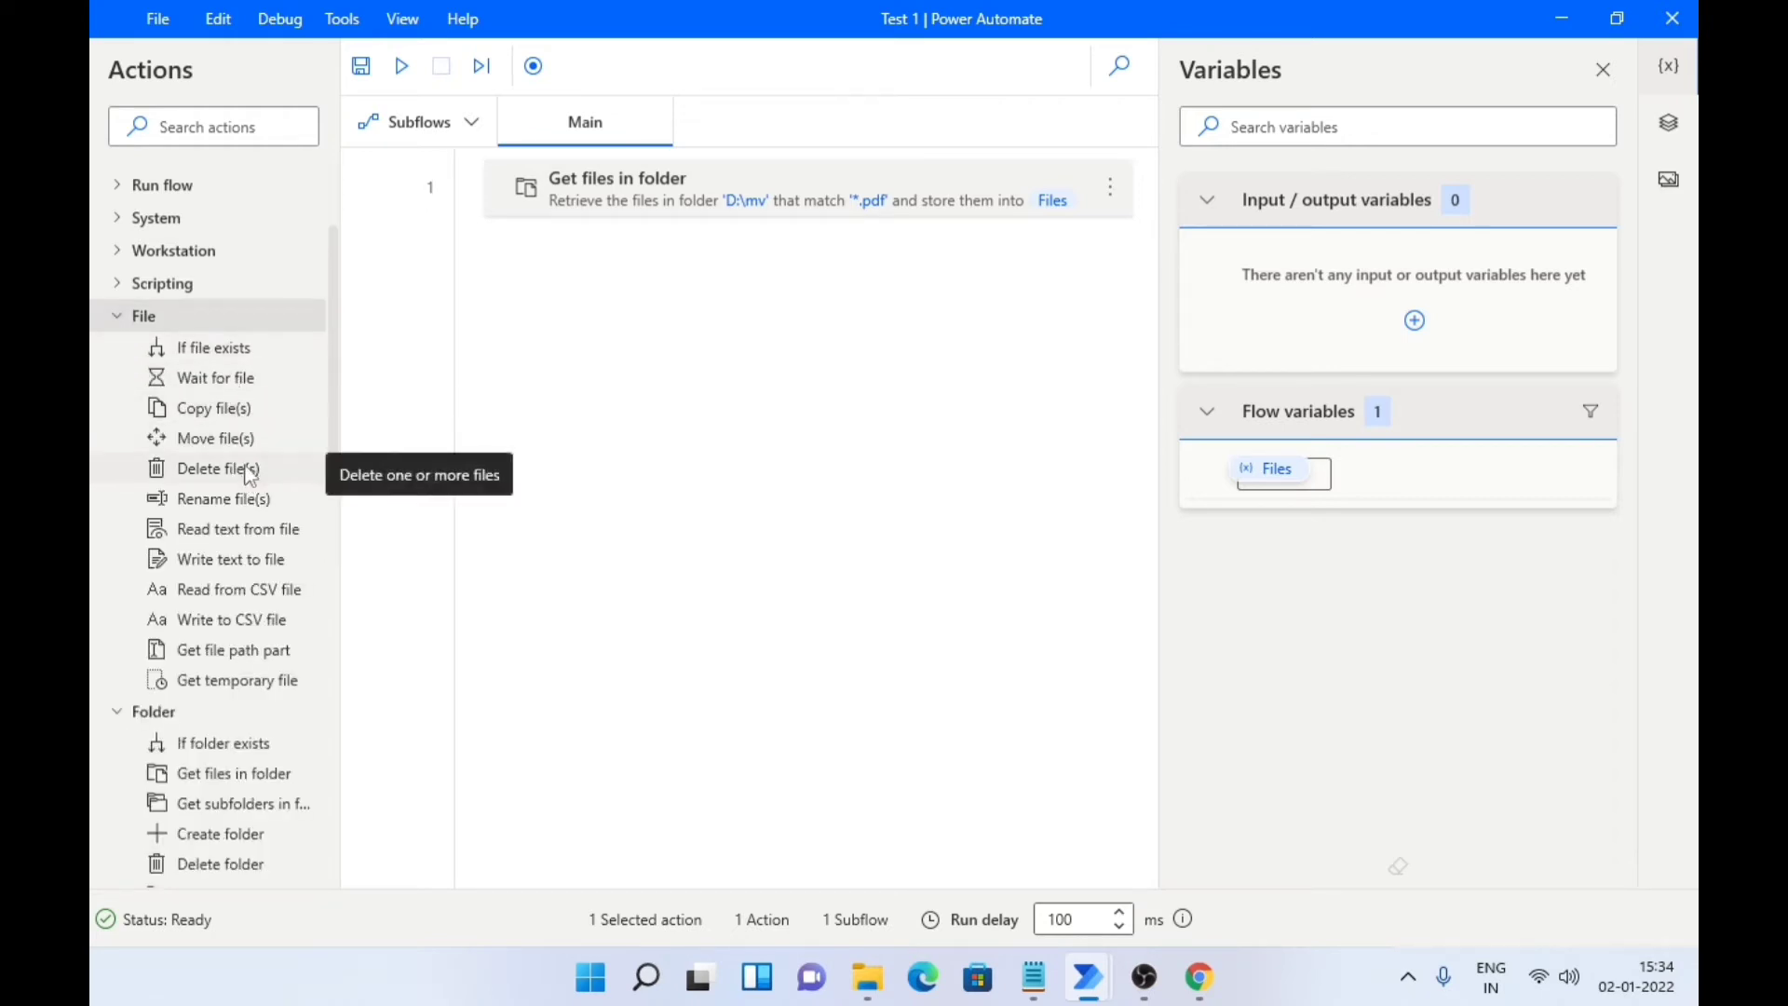
{"action": "left_click", "coordinate": [241, 418]}
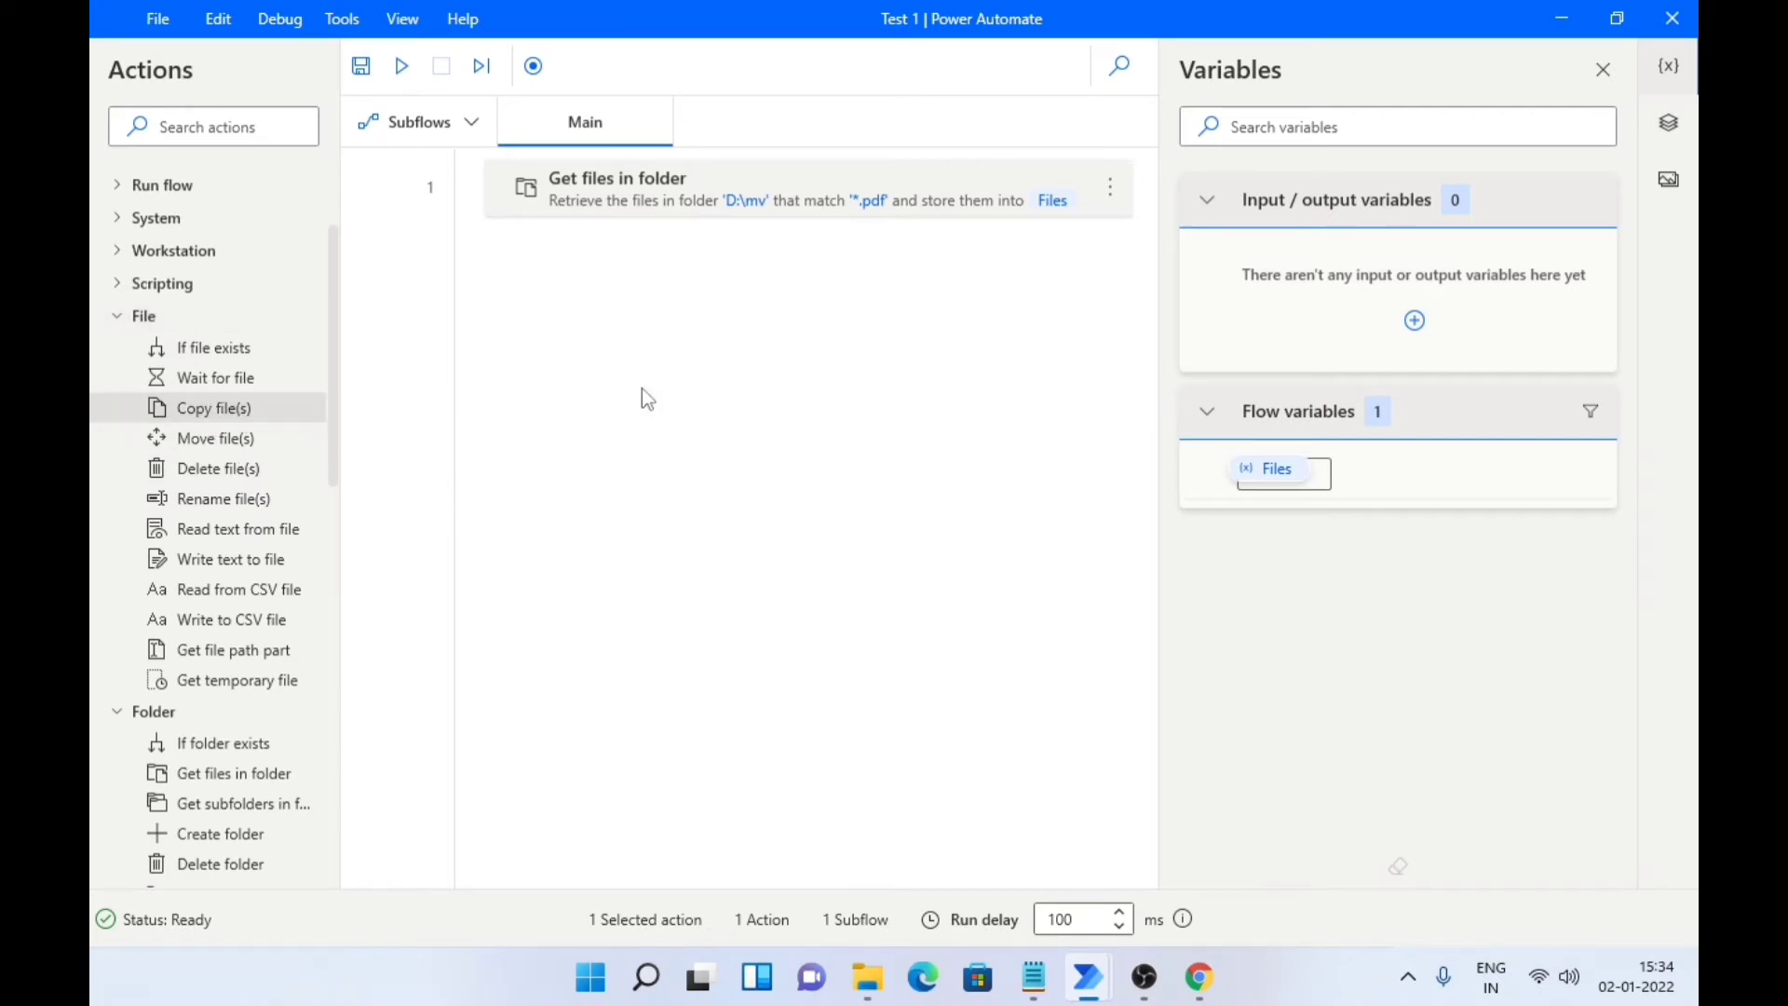
{"action": "left_click_drag", "start_coordinate": [296, 419], "coordinate": [648, 434]}
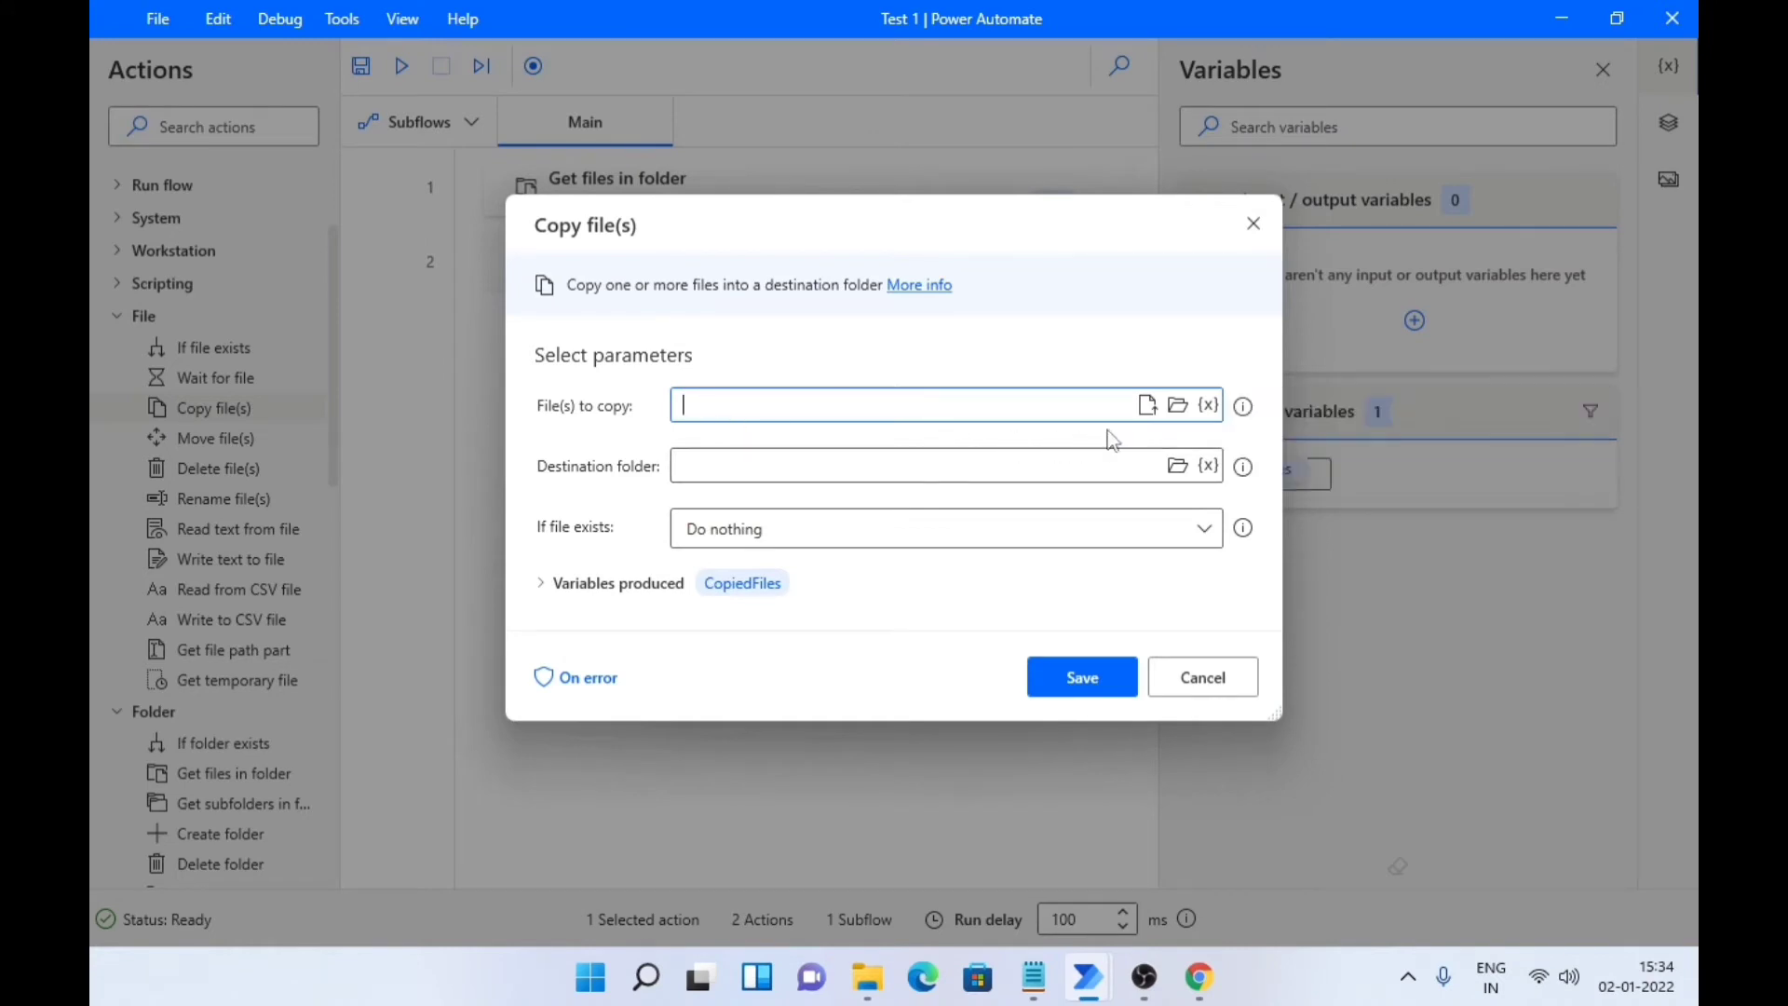
{"action": "left_click", "coordinate": [1209, 408]}
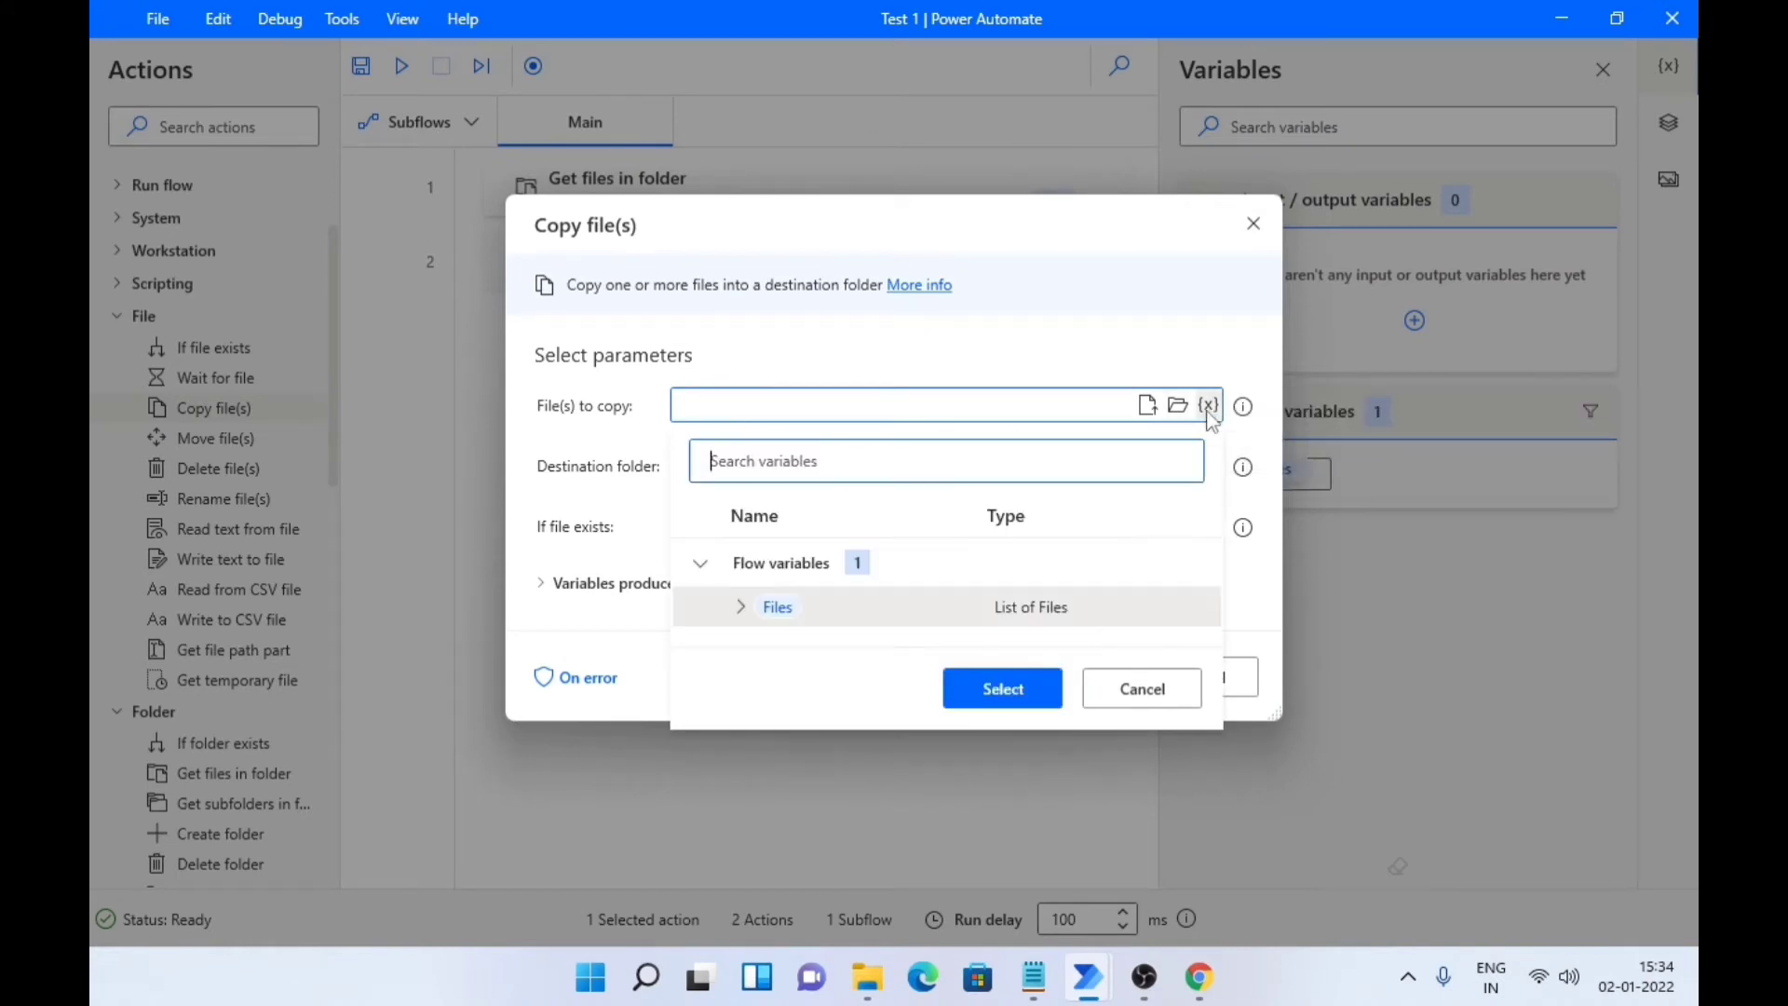
{"action": "left_click", "coordinate": [781, 615]}
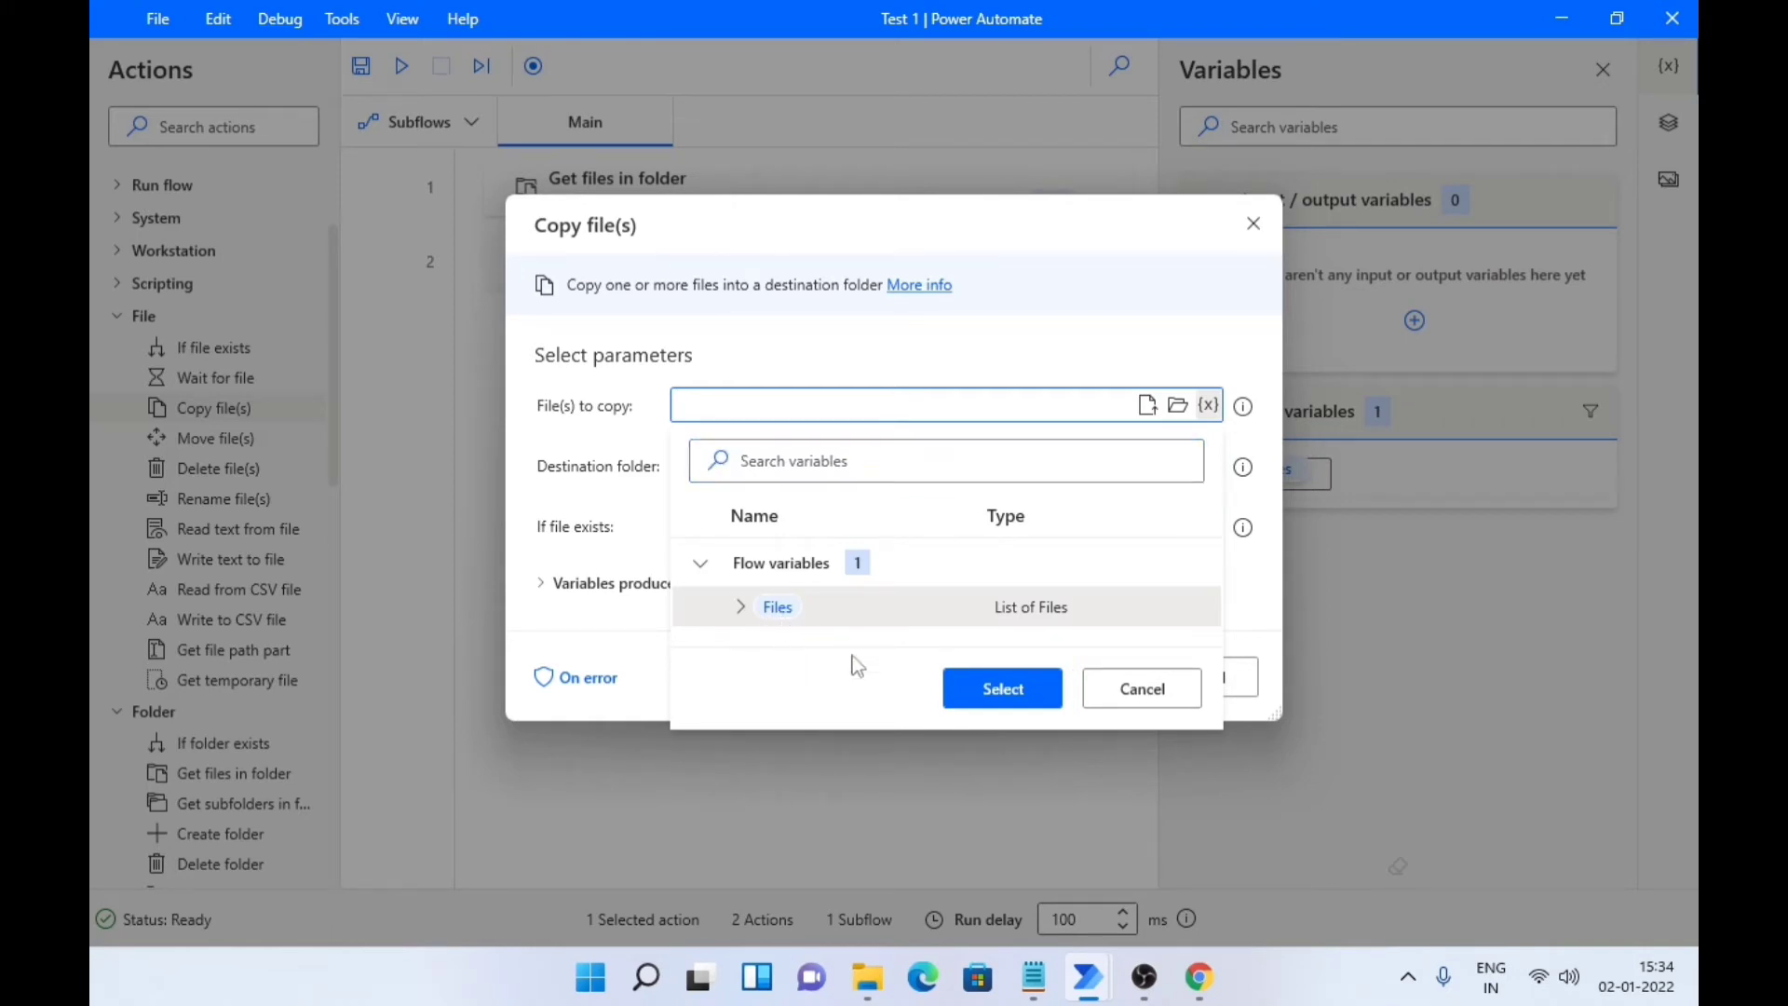
{"action": "left_click", "coordinate": [999, 694]}
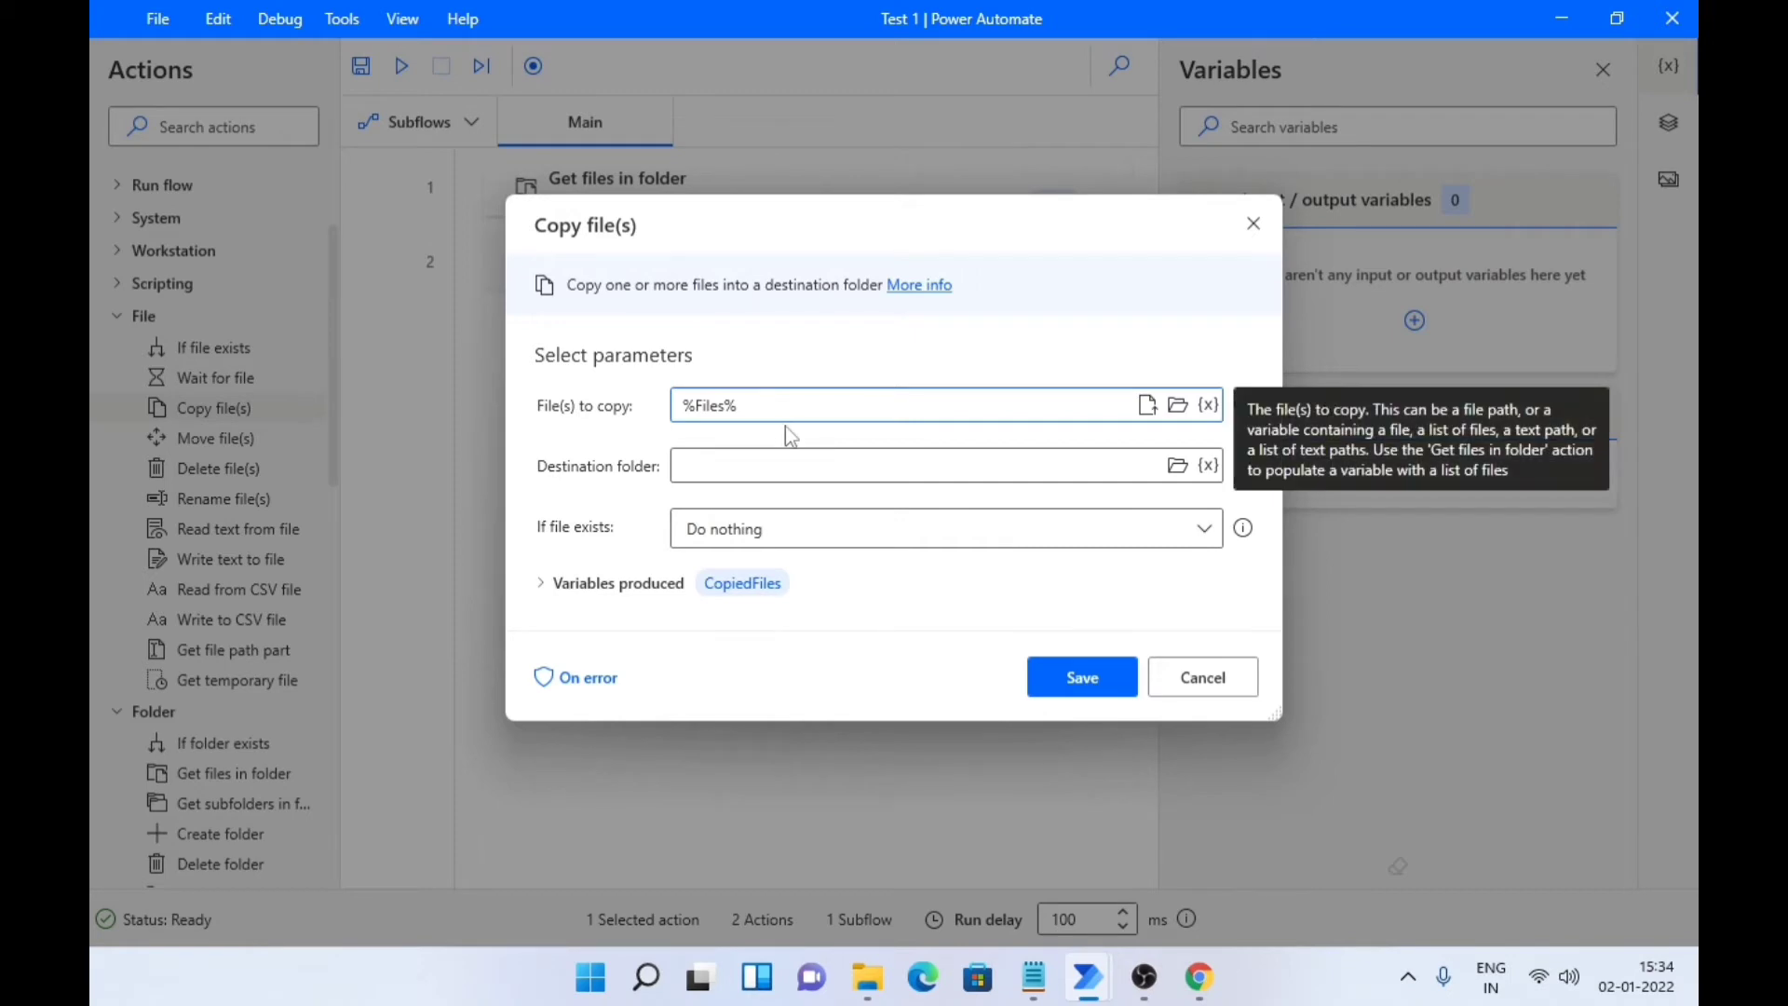
Set the destination folder of the Copy file(s) action to F:\Test automate.
{"action": "left_click", "coordinate": [1178, 466]}
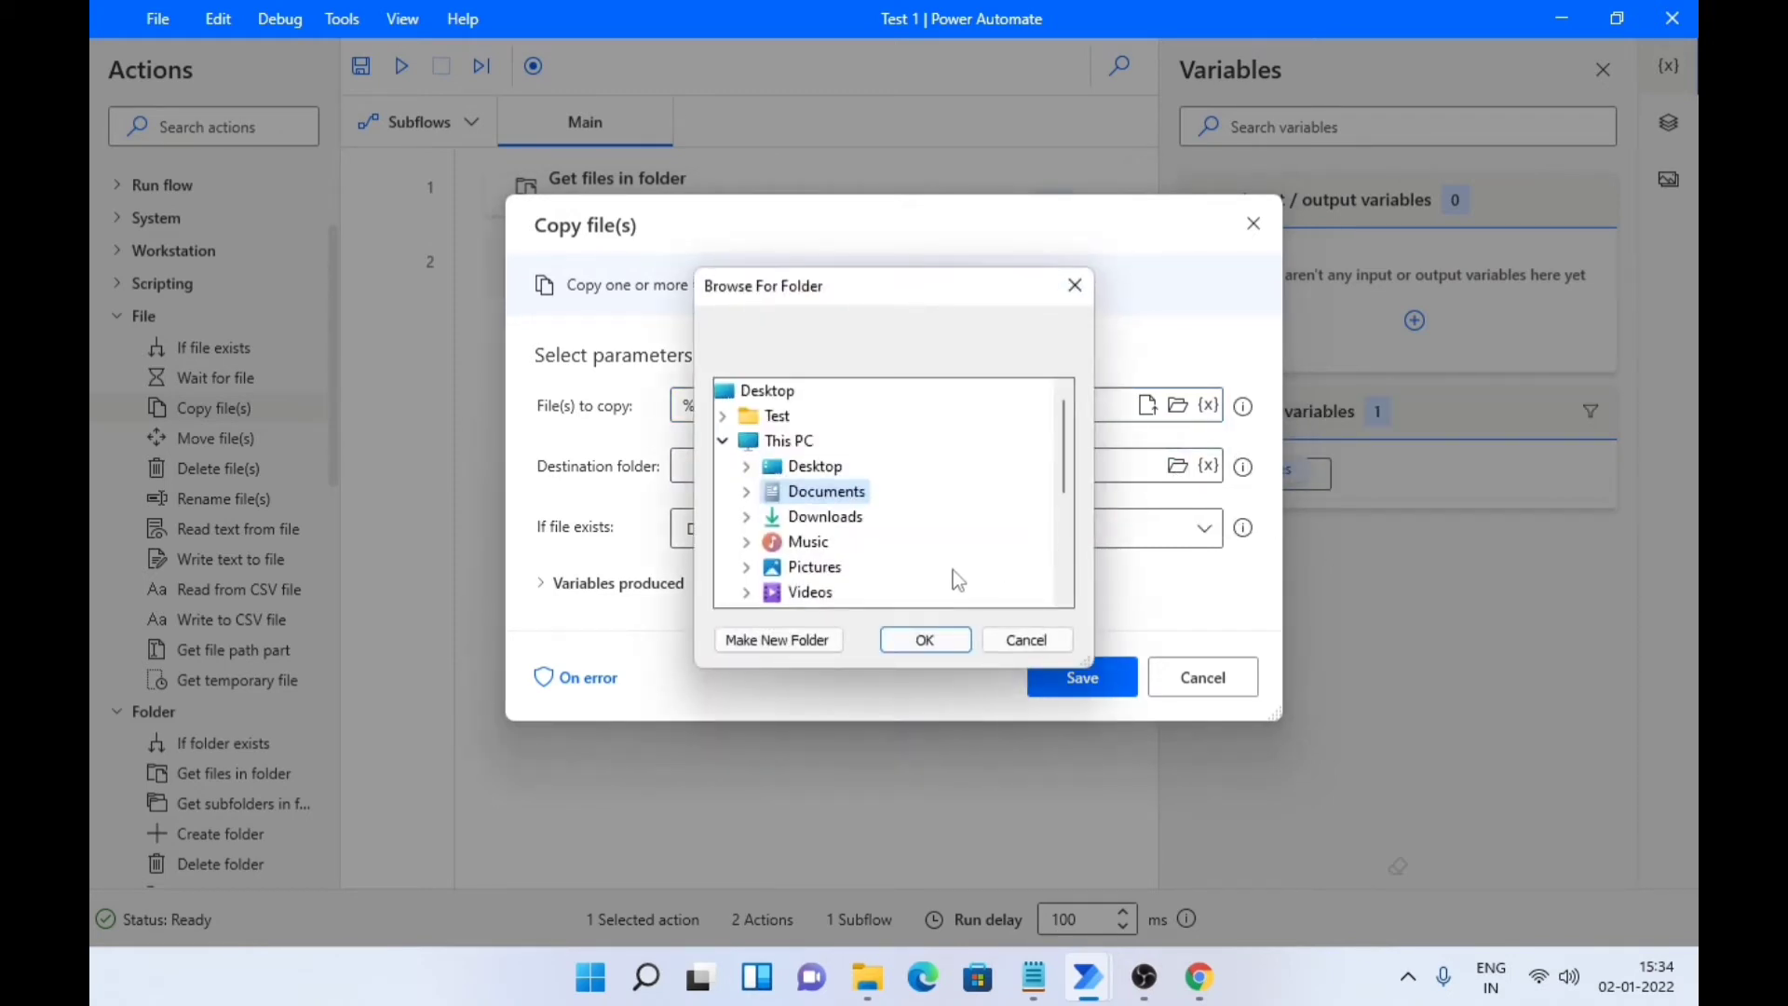
{"action": "scroll", "coordinate": [947, 538], "scroll_direction": "down", "scroll_amount": 3}
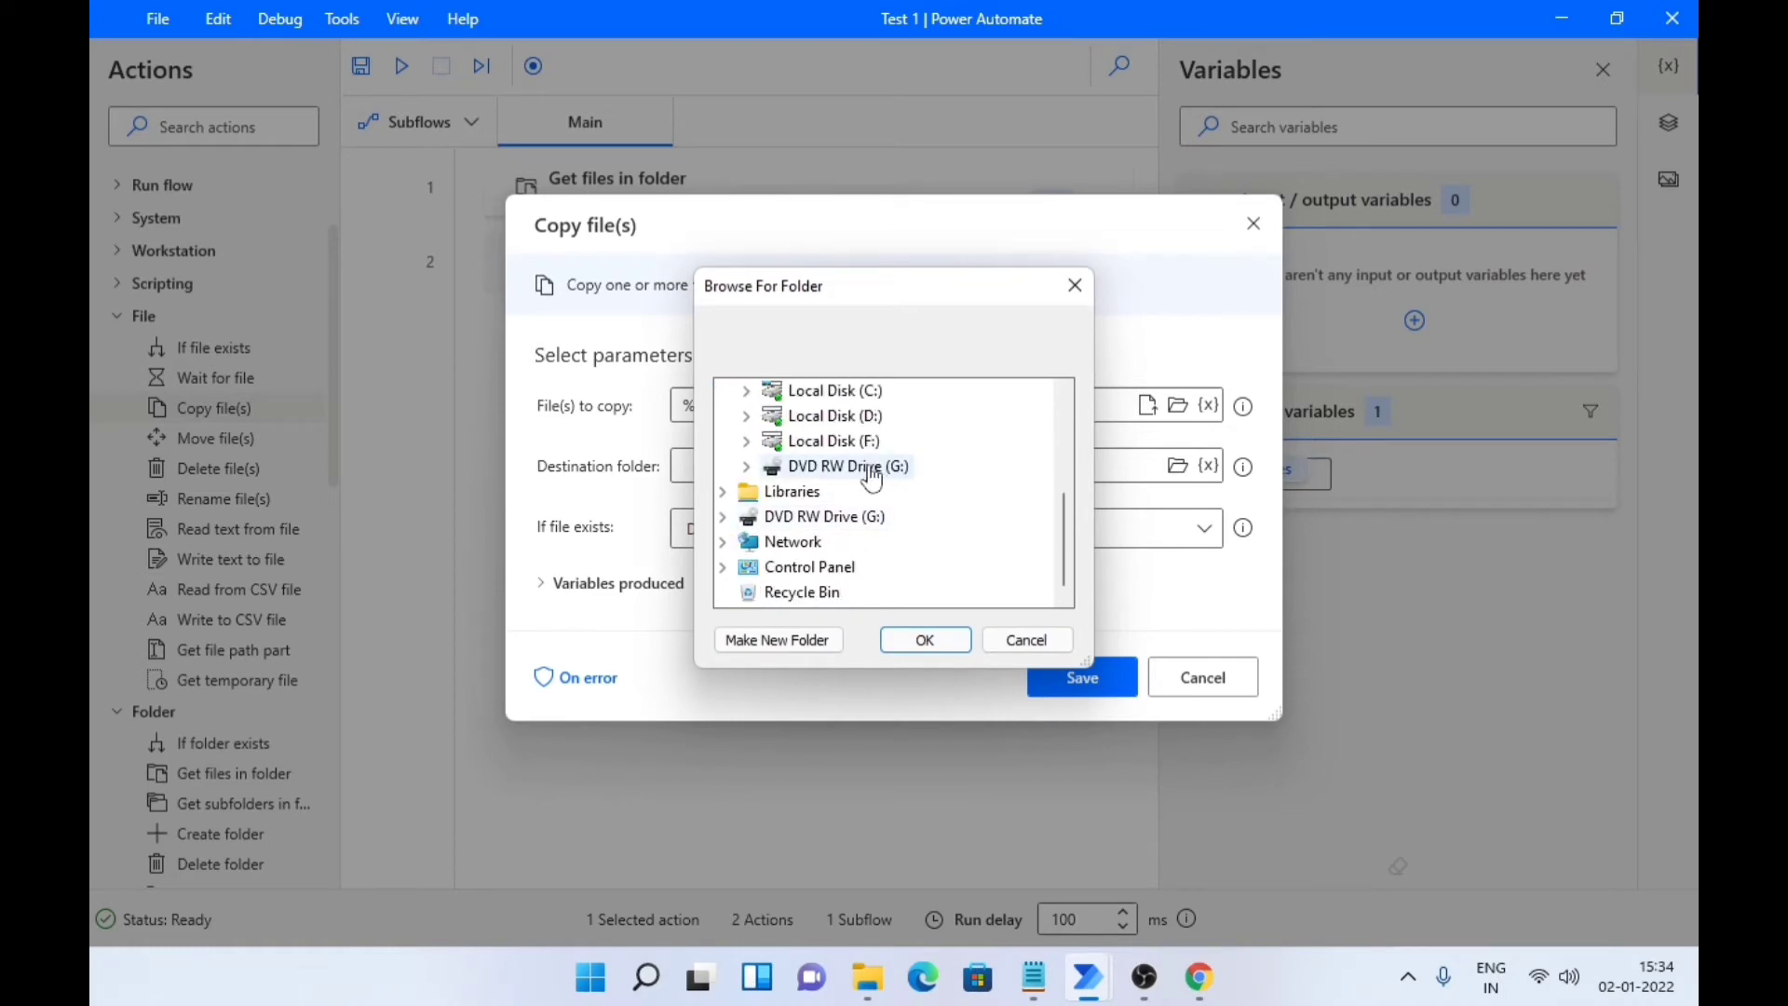
{"action": "double_click", "coordinate": [833, 441]}
{"action": "left_click", "coordinate": [856, 518]}
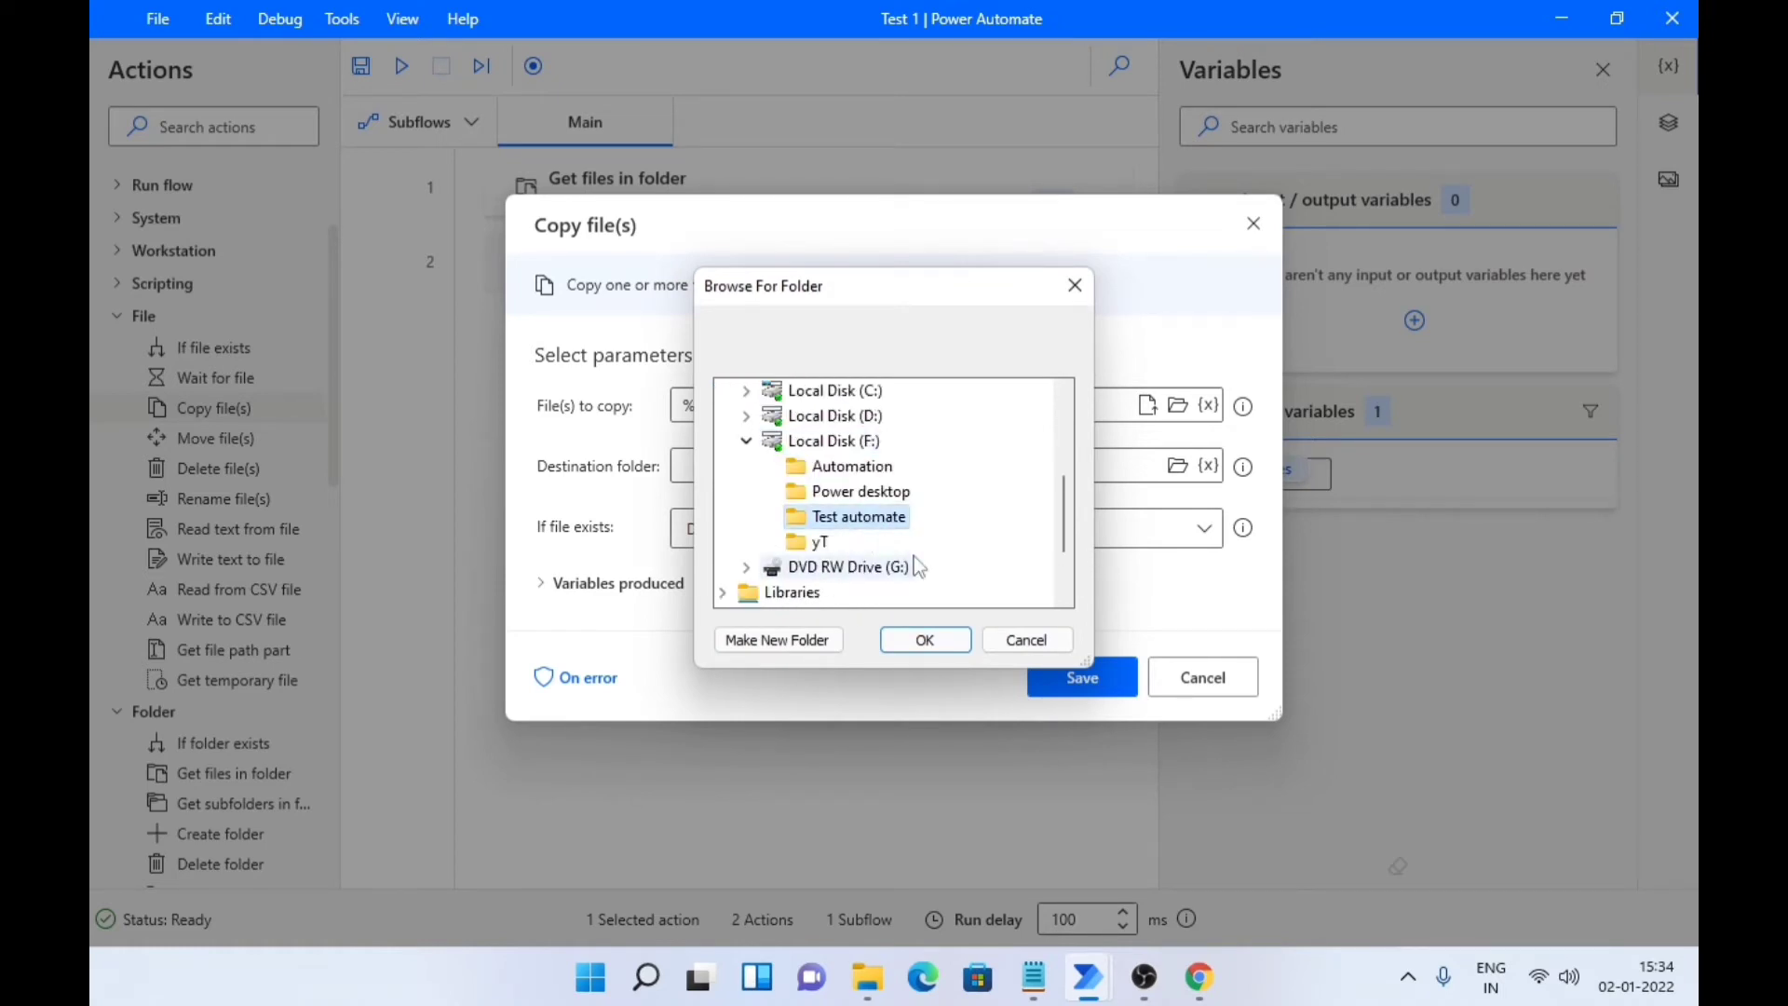
{"action": "left_click", "coordinate": [912, 641]}
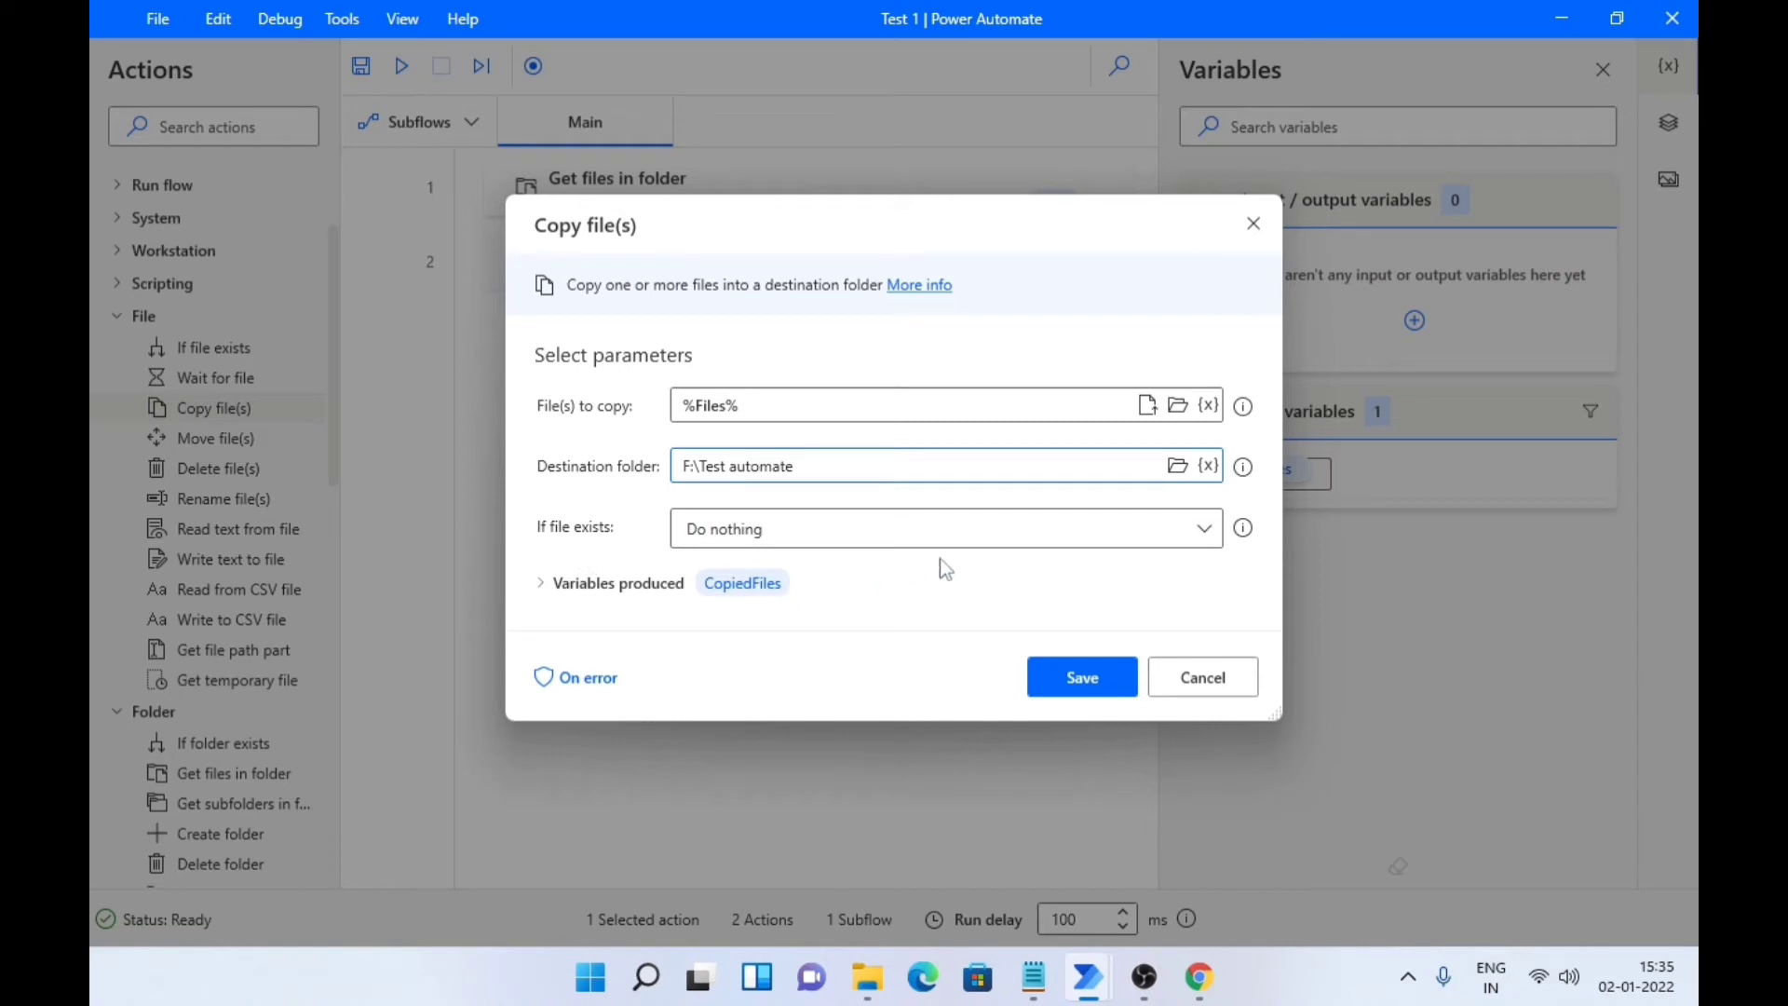
Choose "Do nothing" for files that already exist and save the Copy file(s) action.
{"action": "left_click", "coordinate": [864, 542]}
{"action": "left_click", "coordinate": [810, 566]}
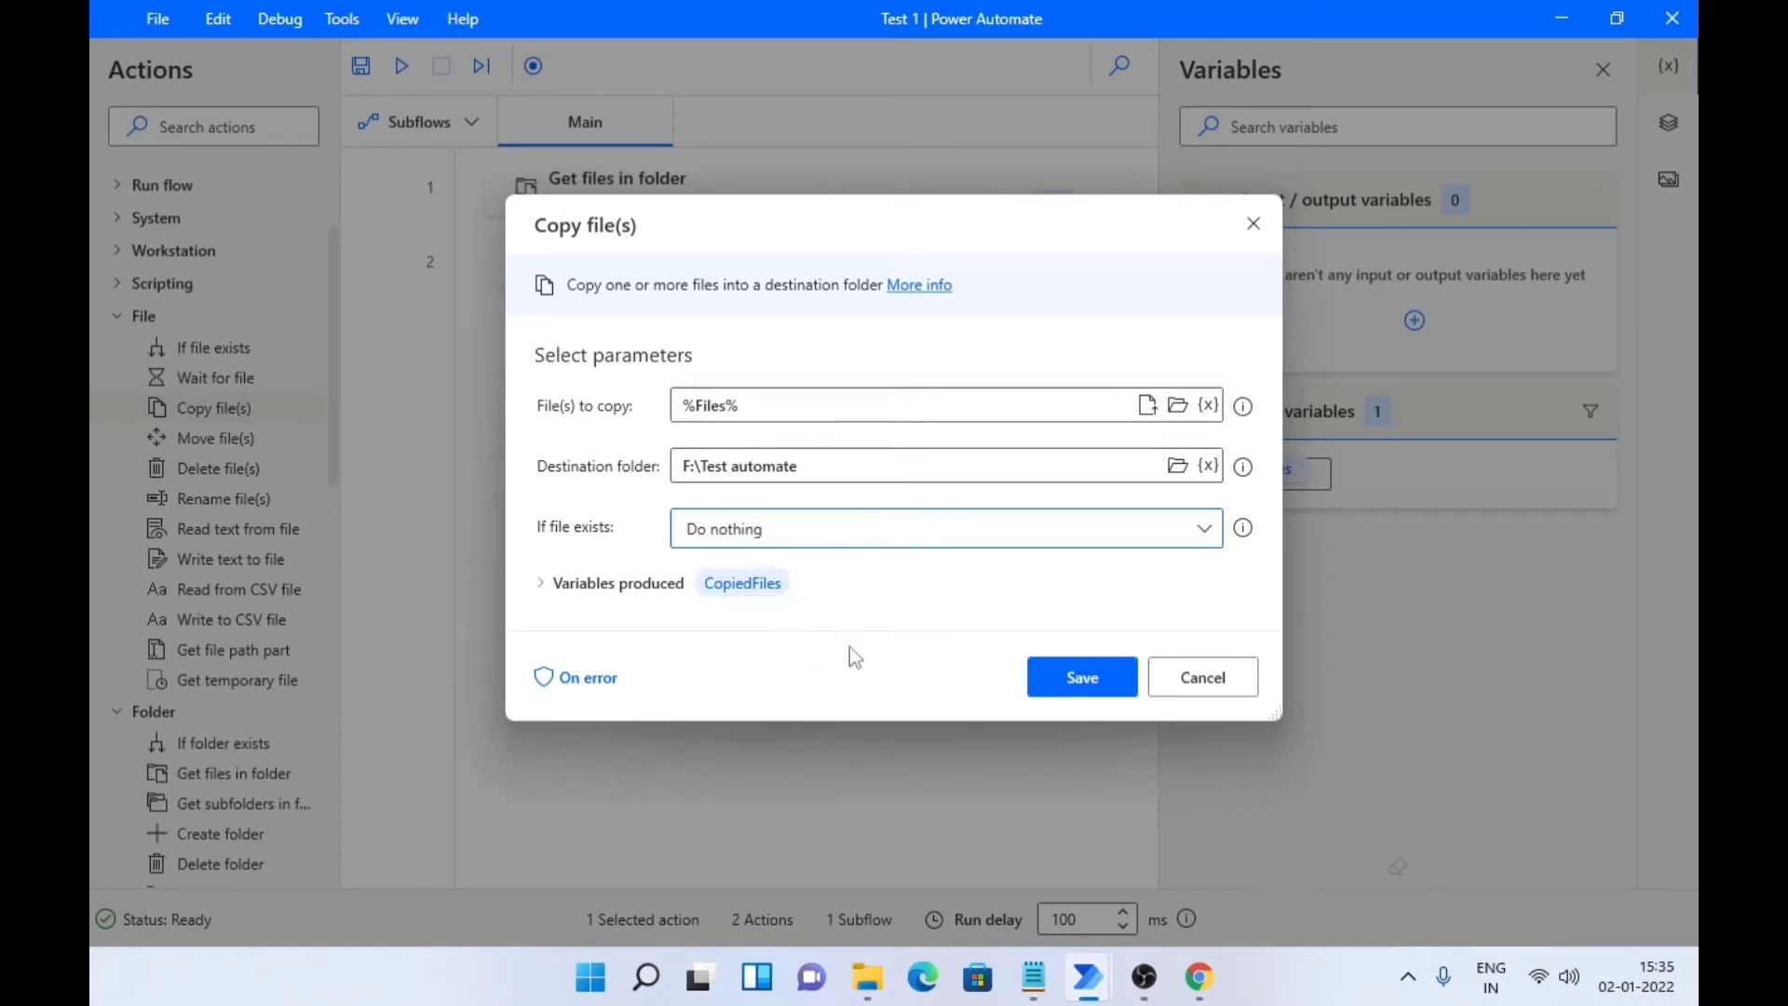
{"action": "left_click", "coordinate": [1079, 691]}
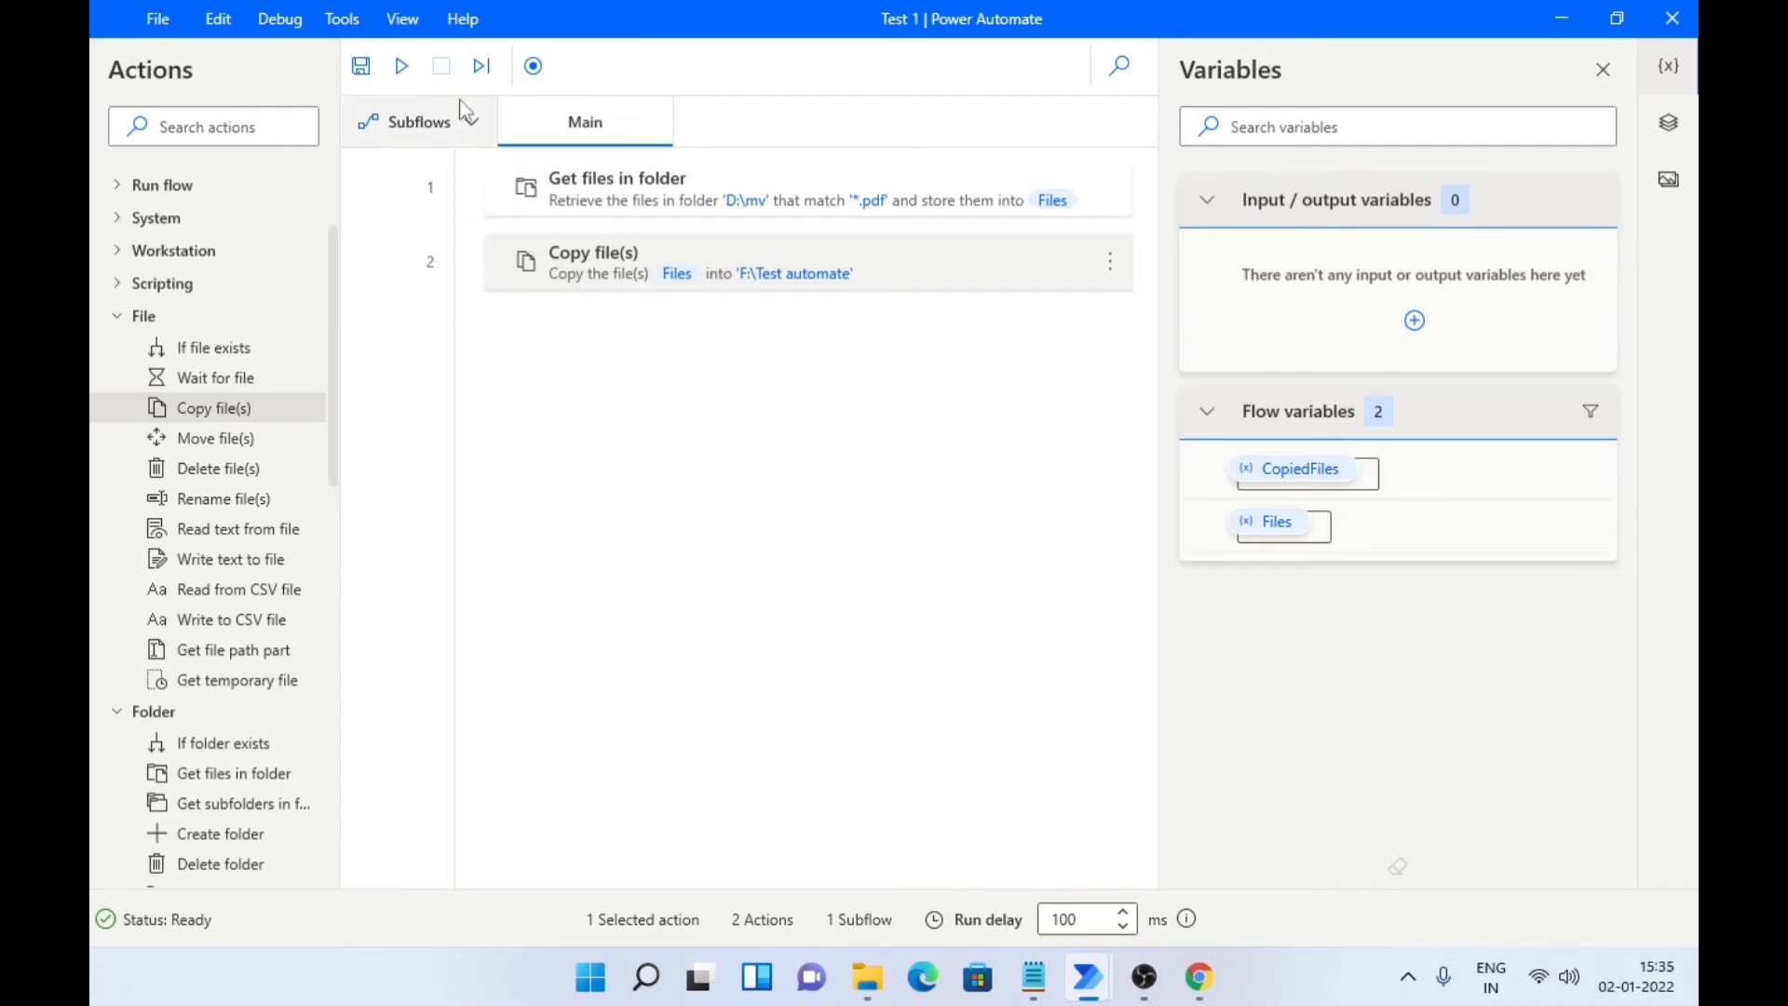
Run the flow and check the copied files in the Test automate folder on Local Disk (F:) in File Explorer.
{"action": "left_click", "coordinate": [413, 71]}
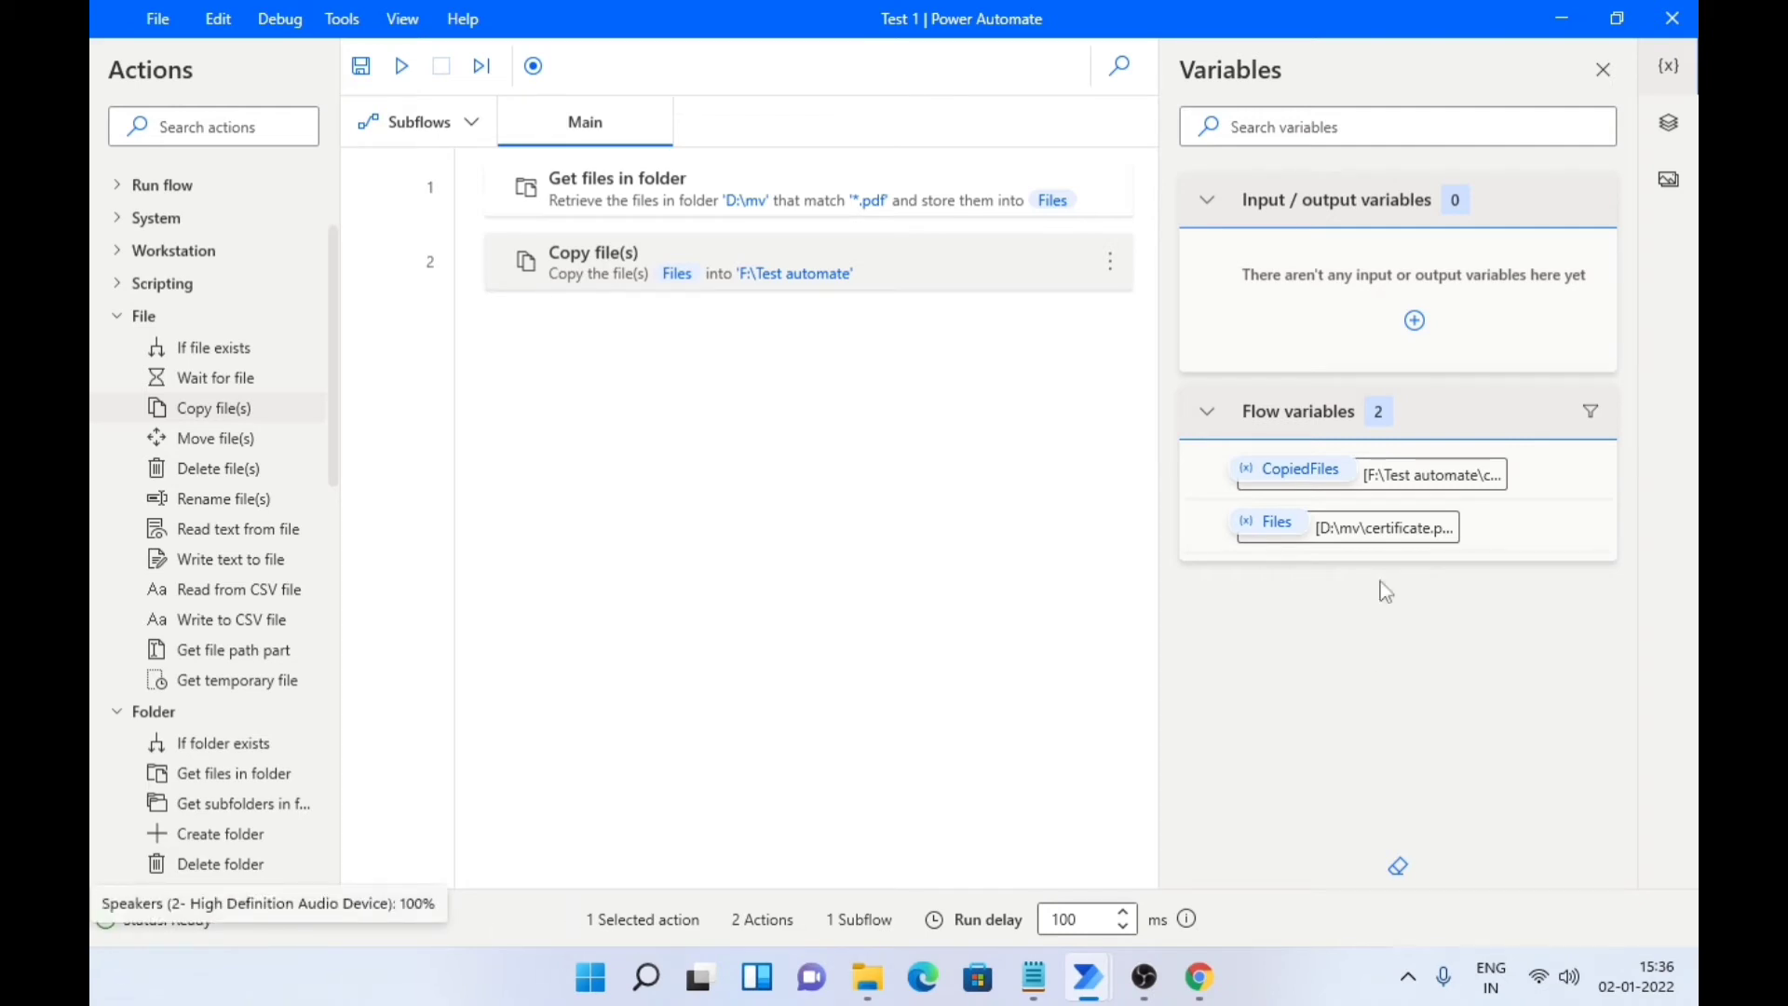
{"action": "left_click", "coordinate": [1561, 19]}
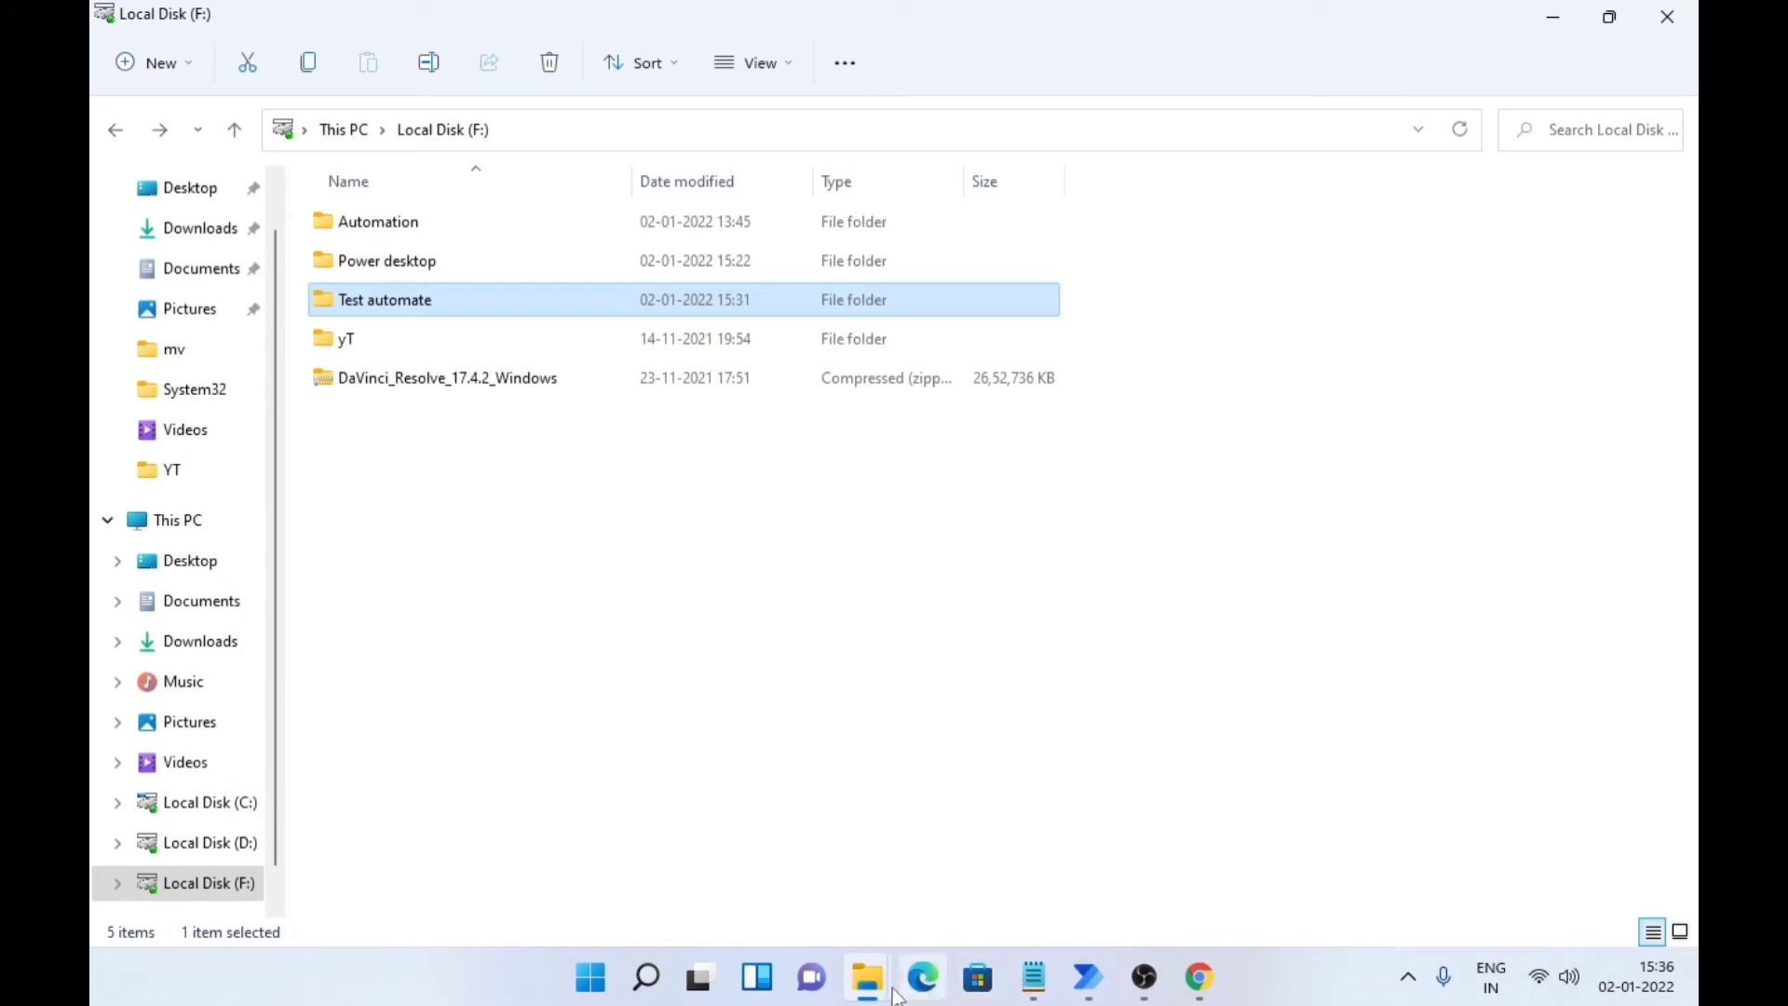
{"action": "mouse_move", "coordinate": [867, 978]}
{"action": "left_click", "coordinate": [1078, 871]}
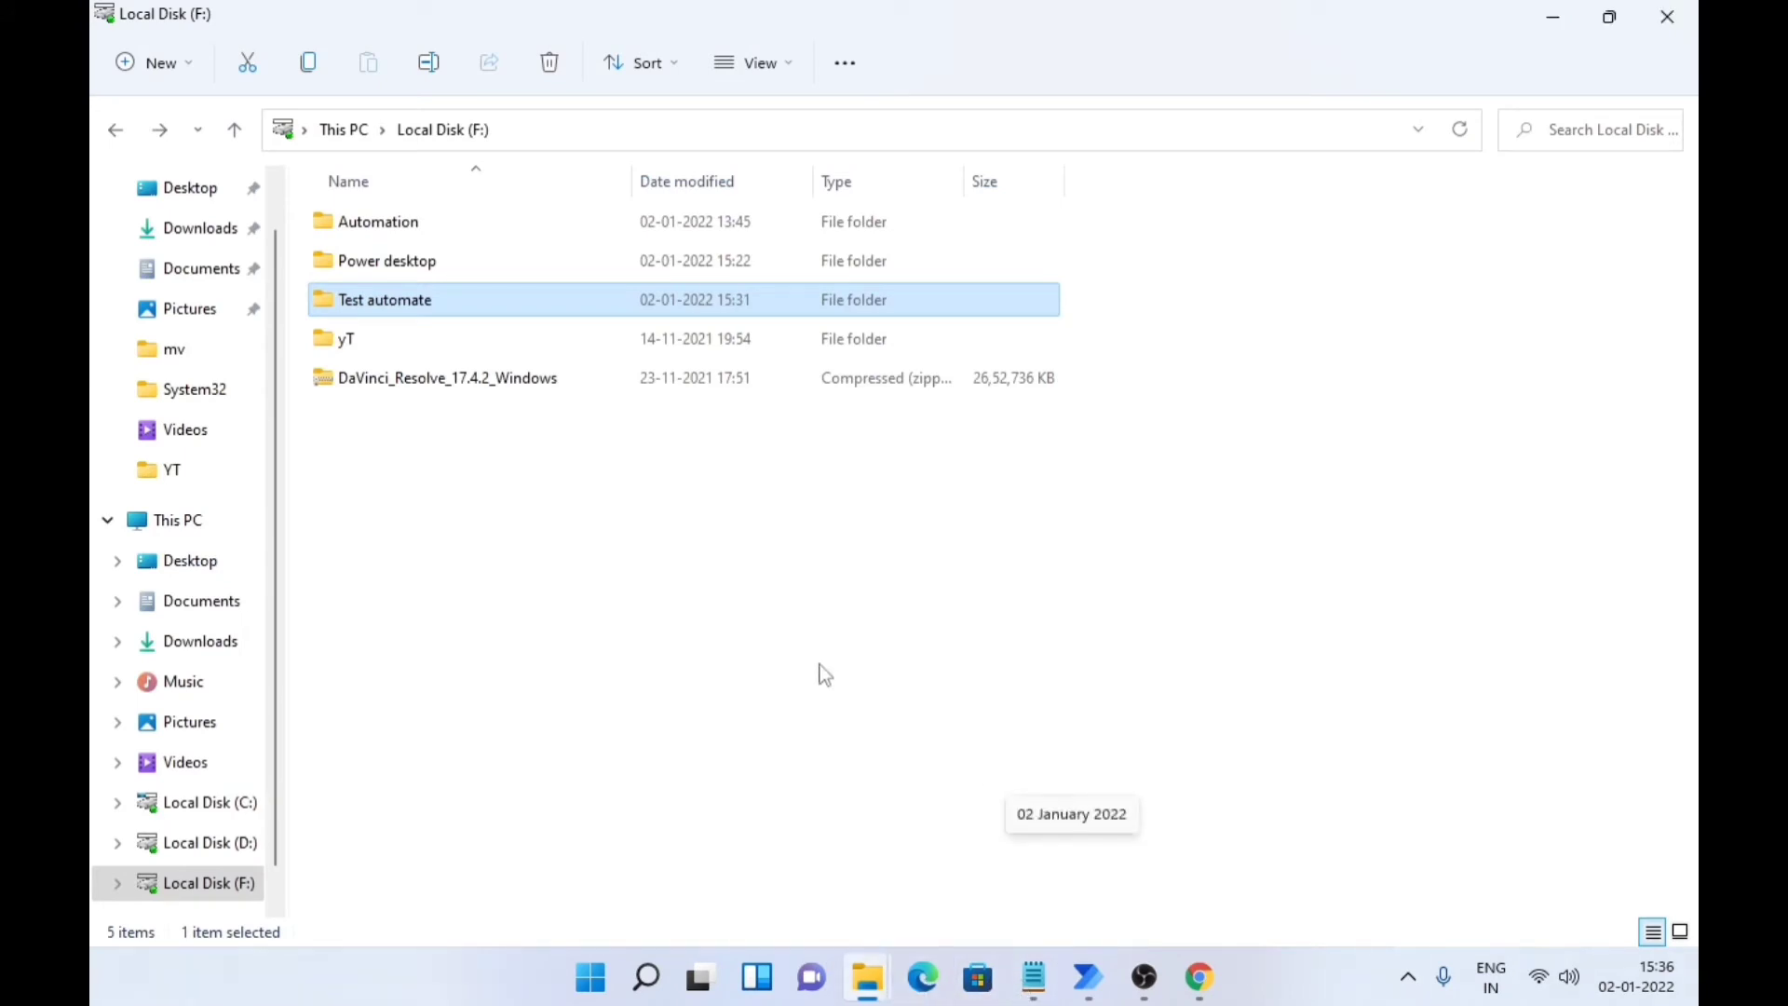
{"action": "left_click", "coordinate": [408, 521]}
{"action": "double_click", "coordinate": [404, 300]}
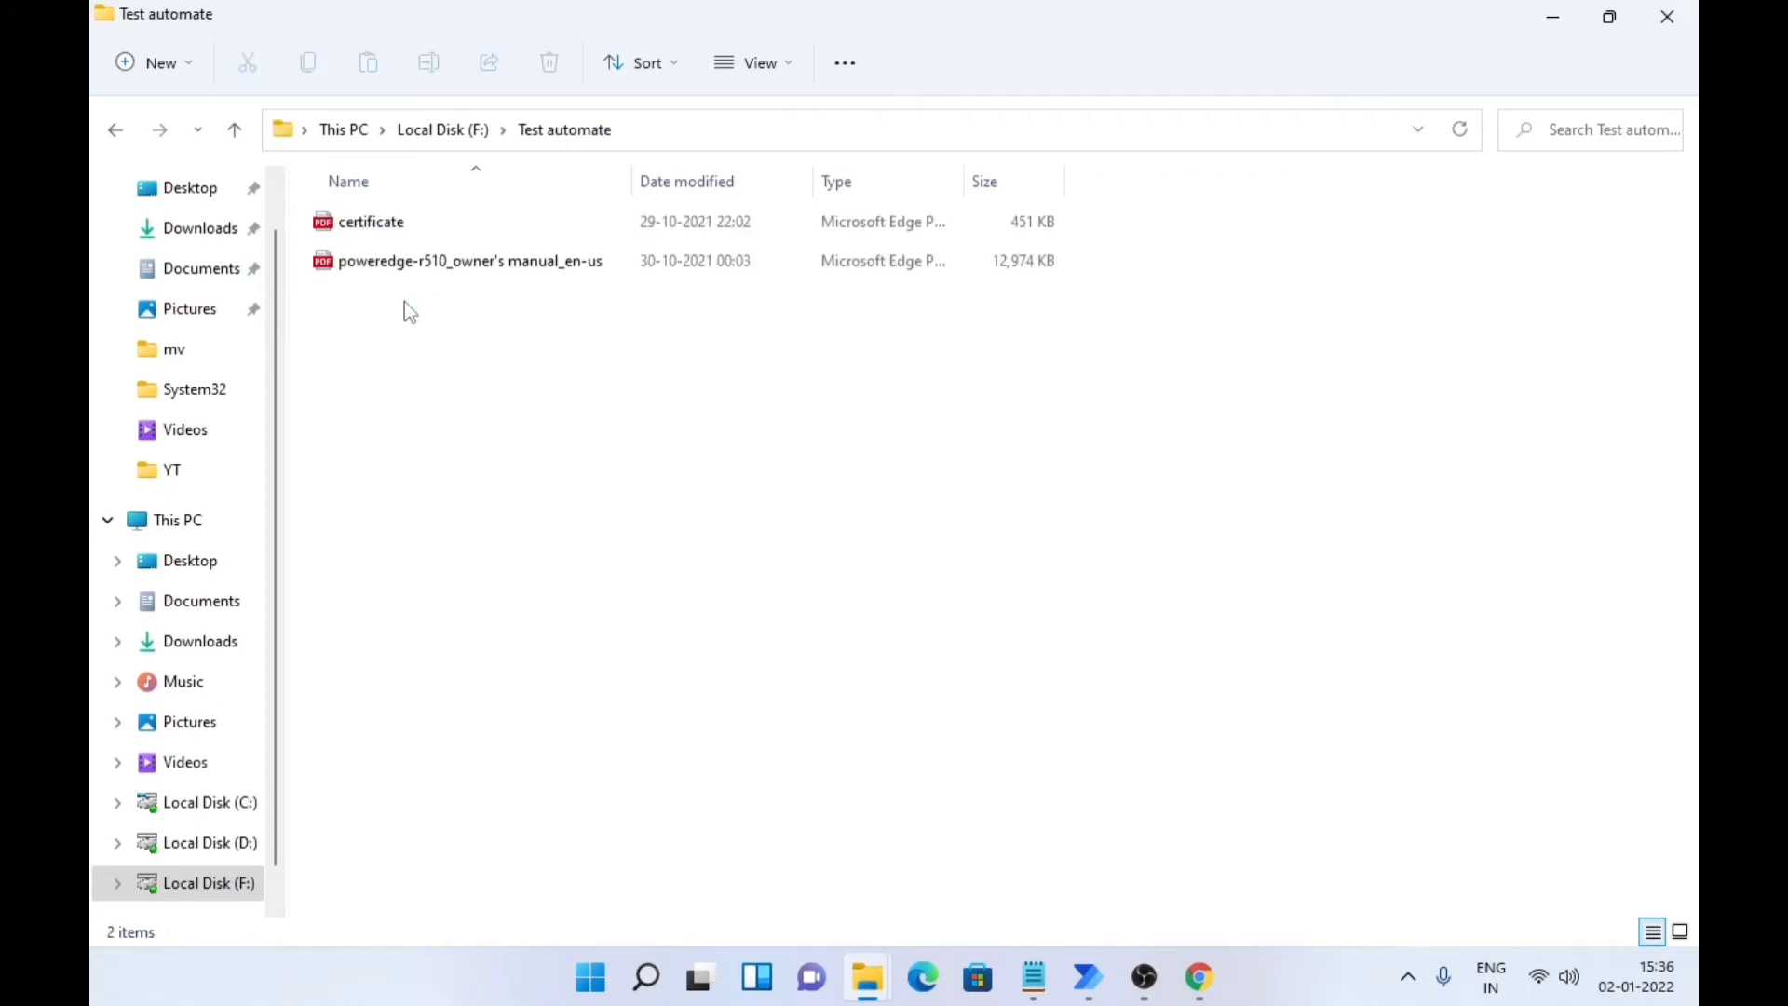
{"action": "left_click_drag", "start_coordinate": [313, 337], "coordinate": [1145, 236]}
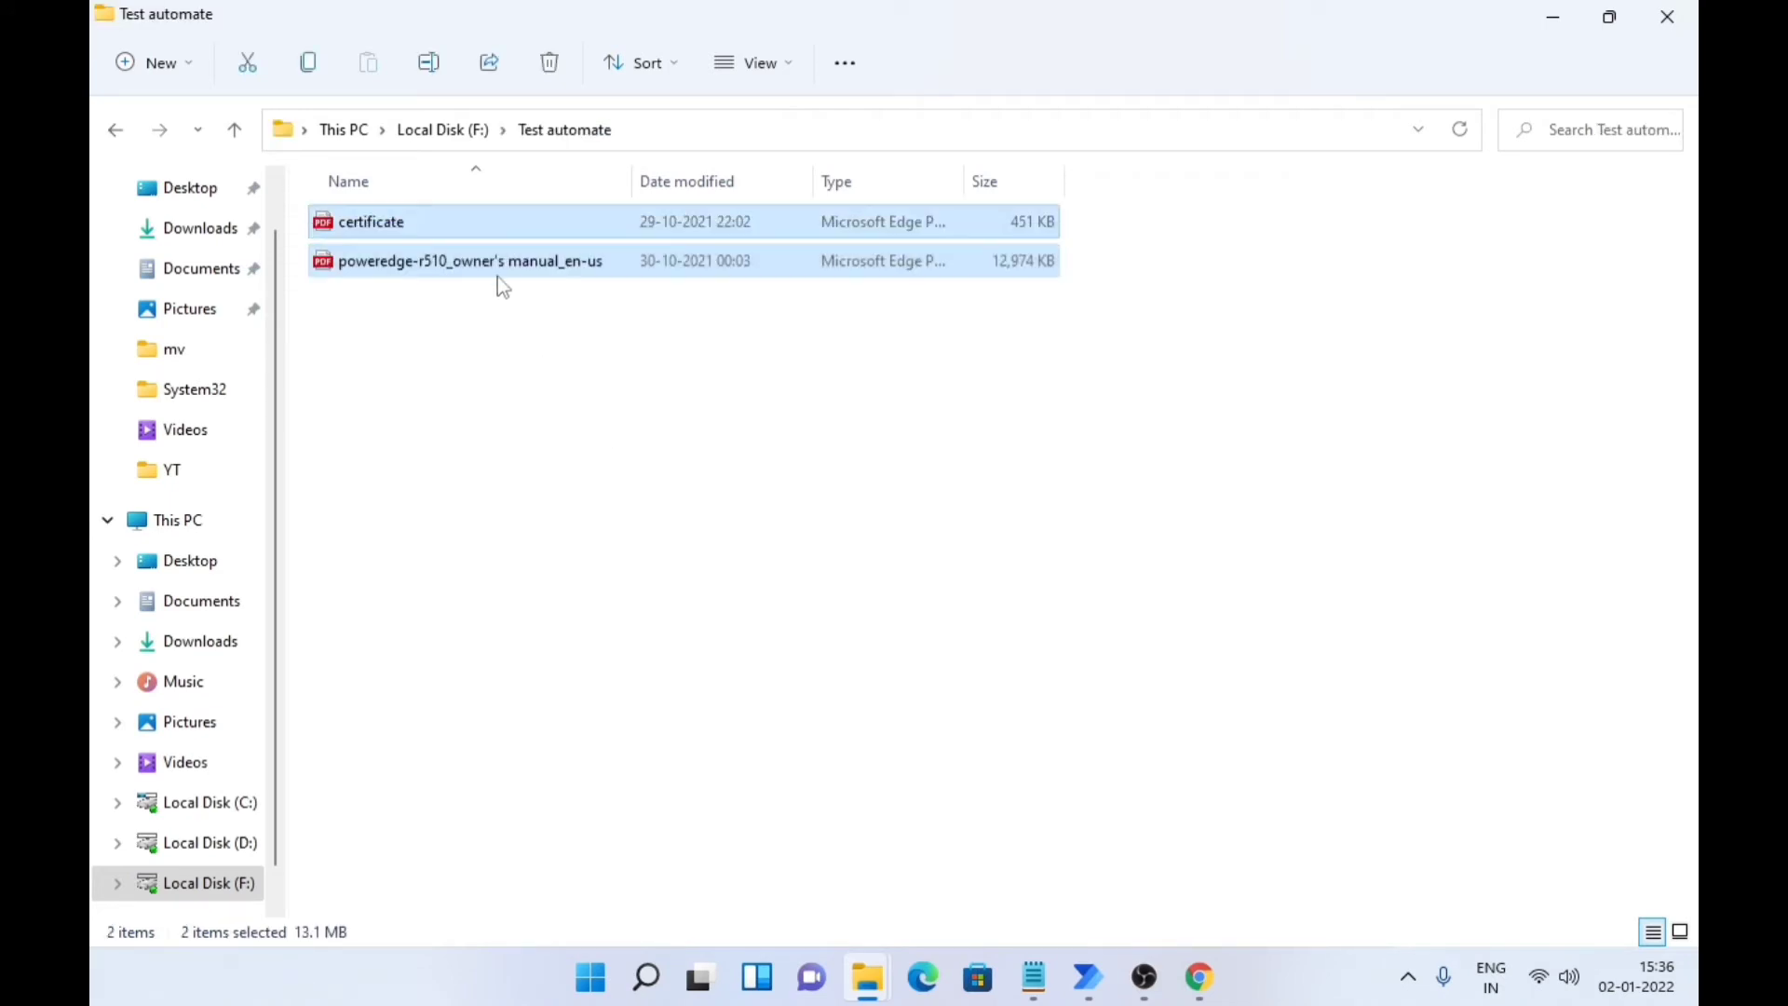
{"action": "left_click", "coordinate": [493, 439]}
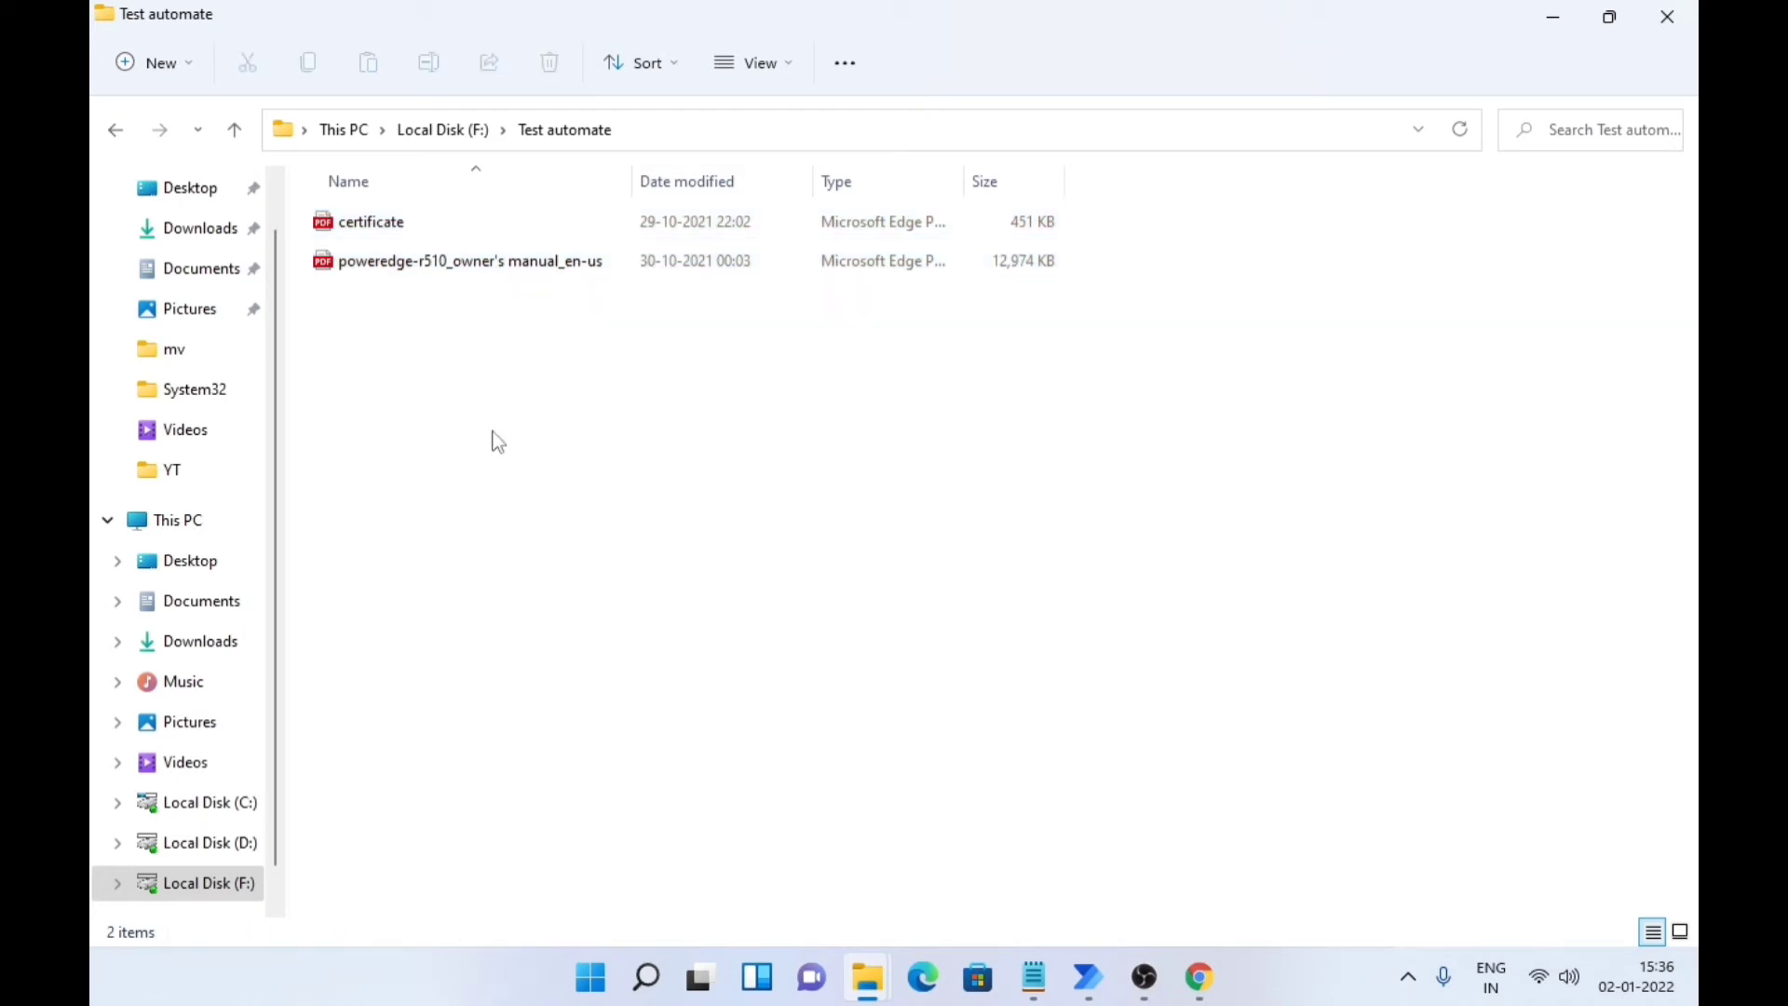
{"action": "right_click", "coordinate": [553, 528]}
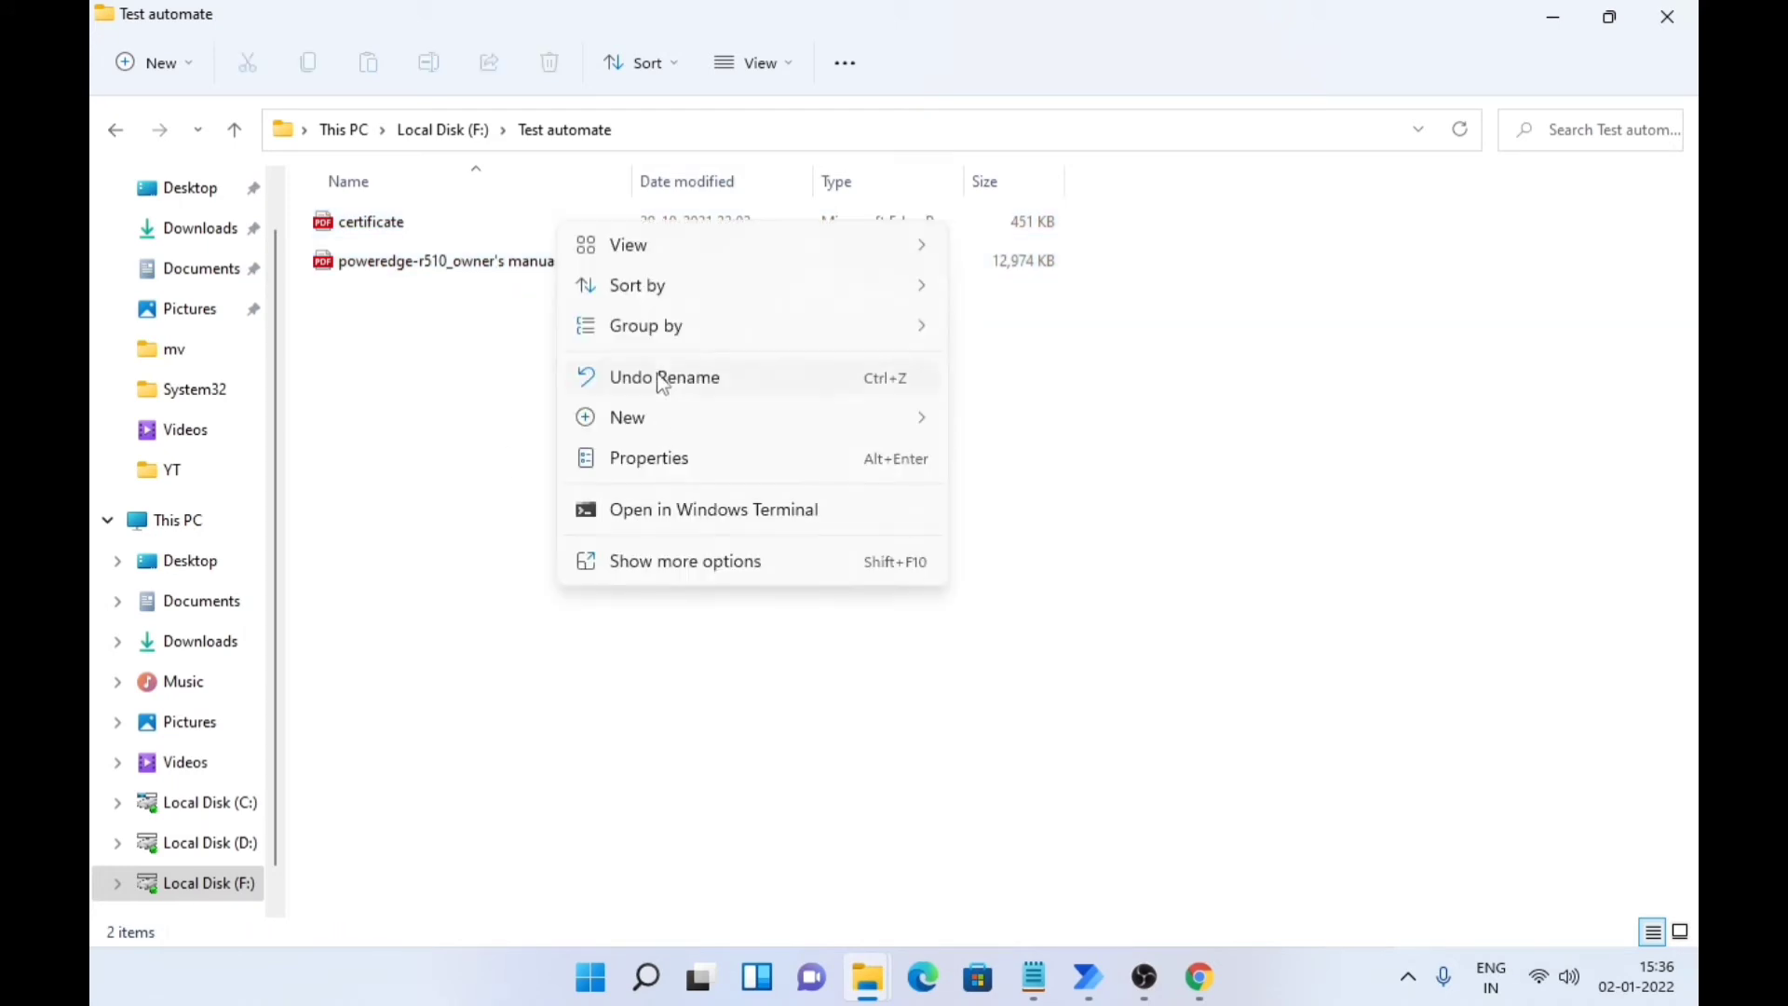
{"action": "left_click", "coordinate": [548, 657]}
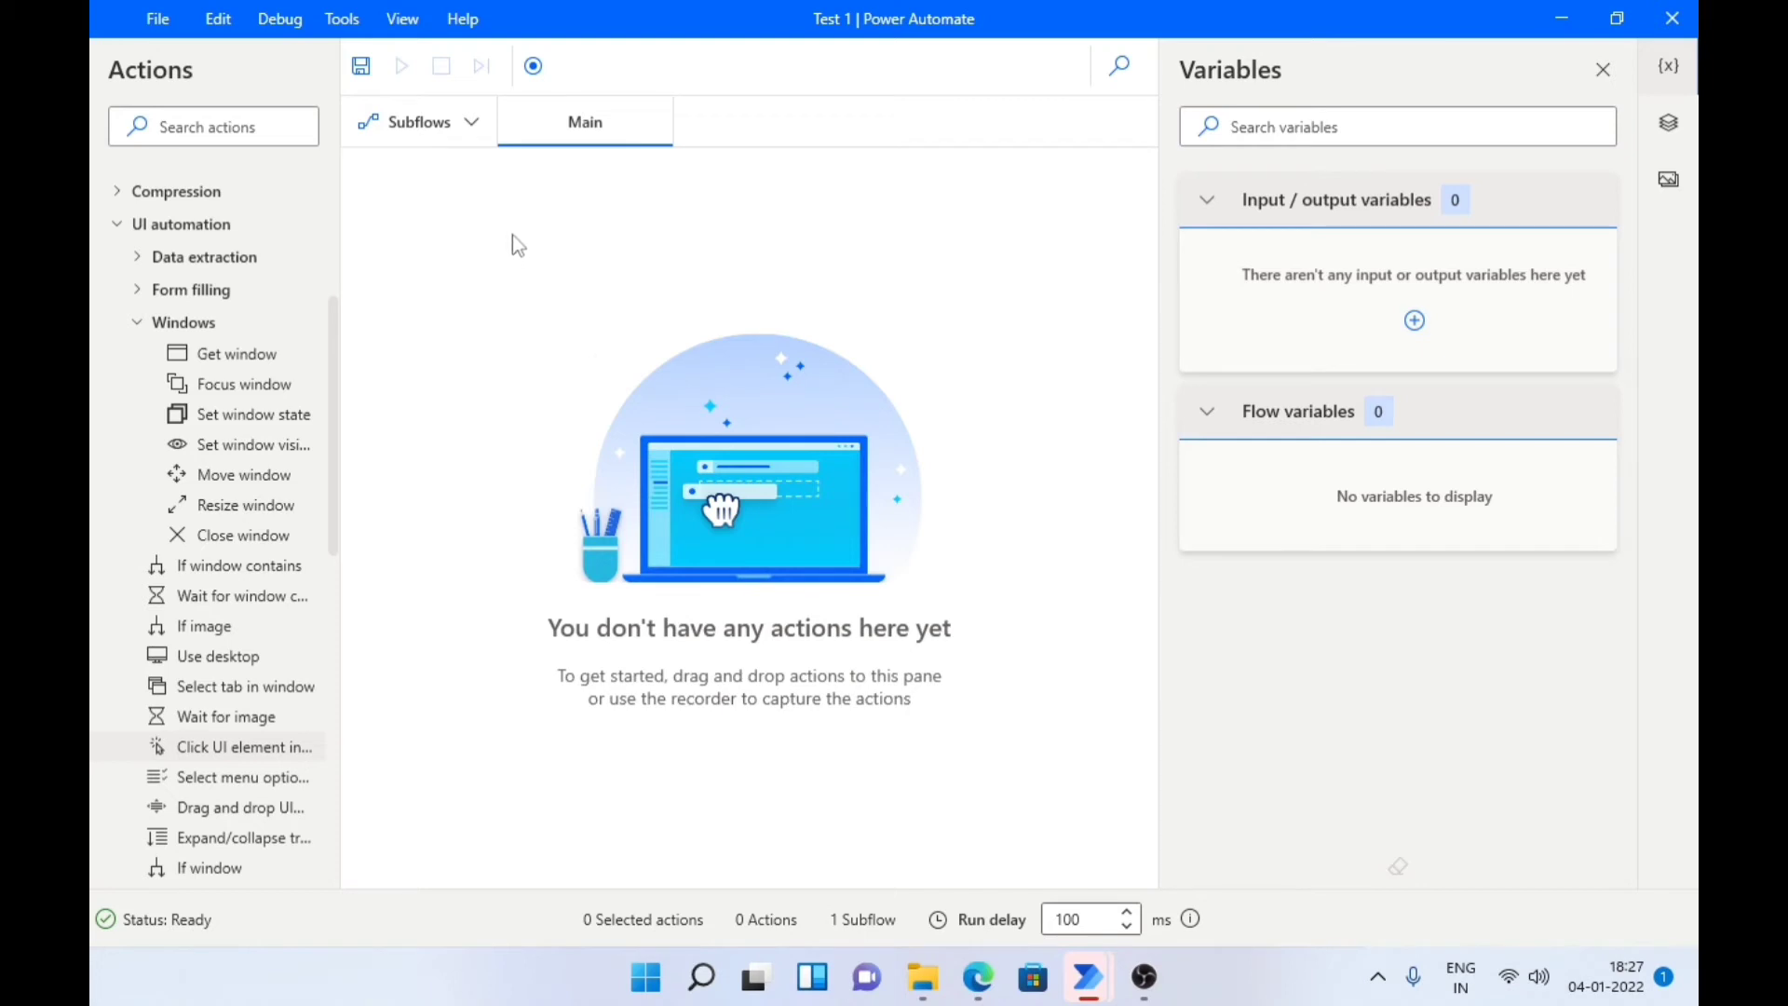
Open the Recorder from the empty Test 1 flow and examine its web browser launch and image recording options.
{"action": "left_click", "coordinate": [342, 19]}
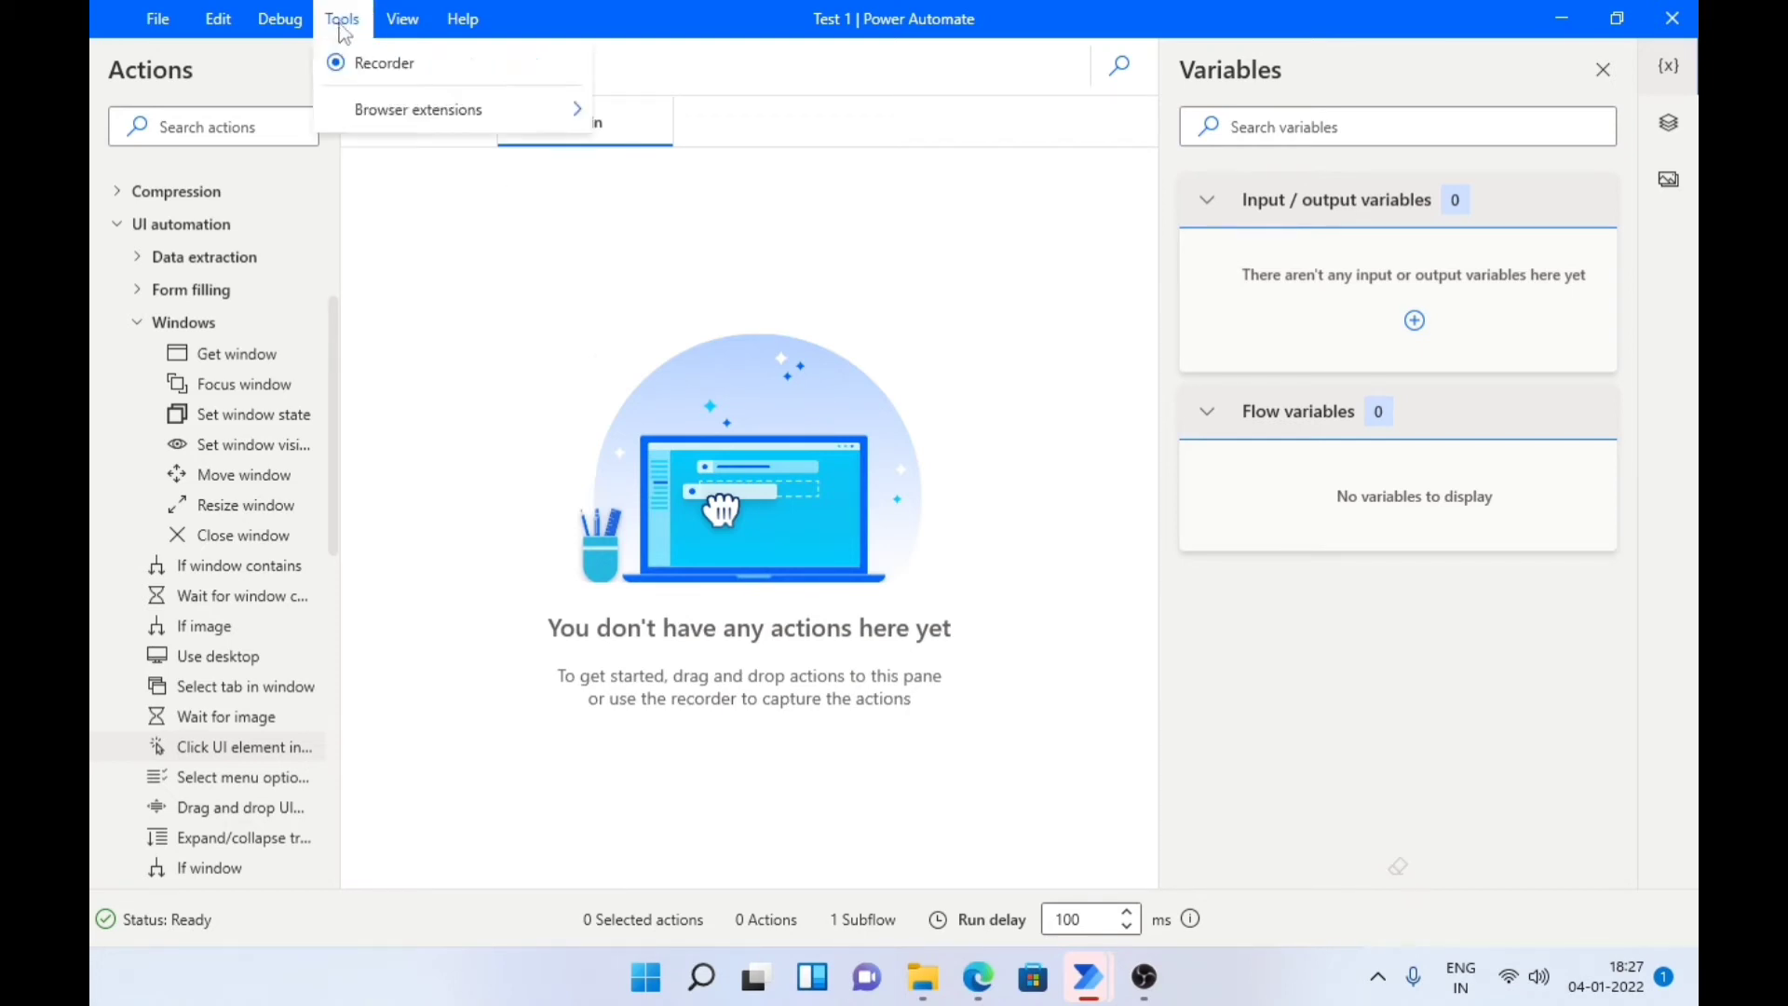
{"action": "left_click", "coordinate": [439, 61]}
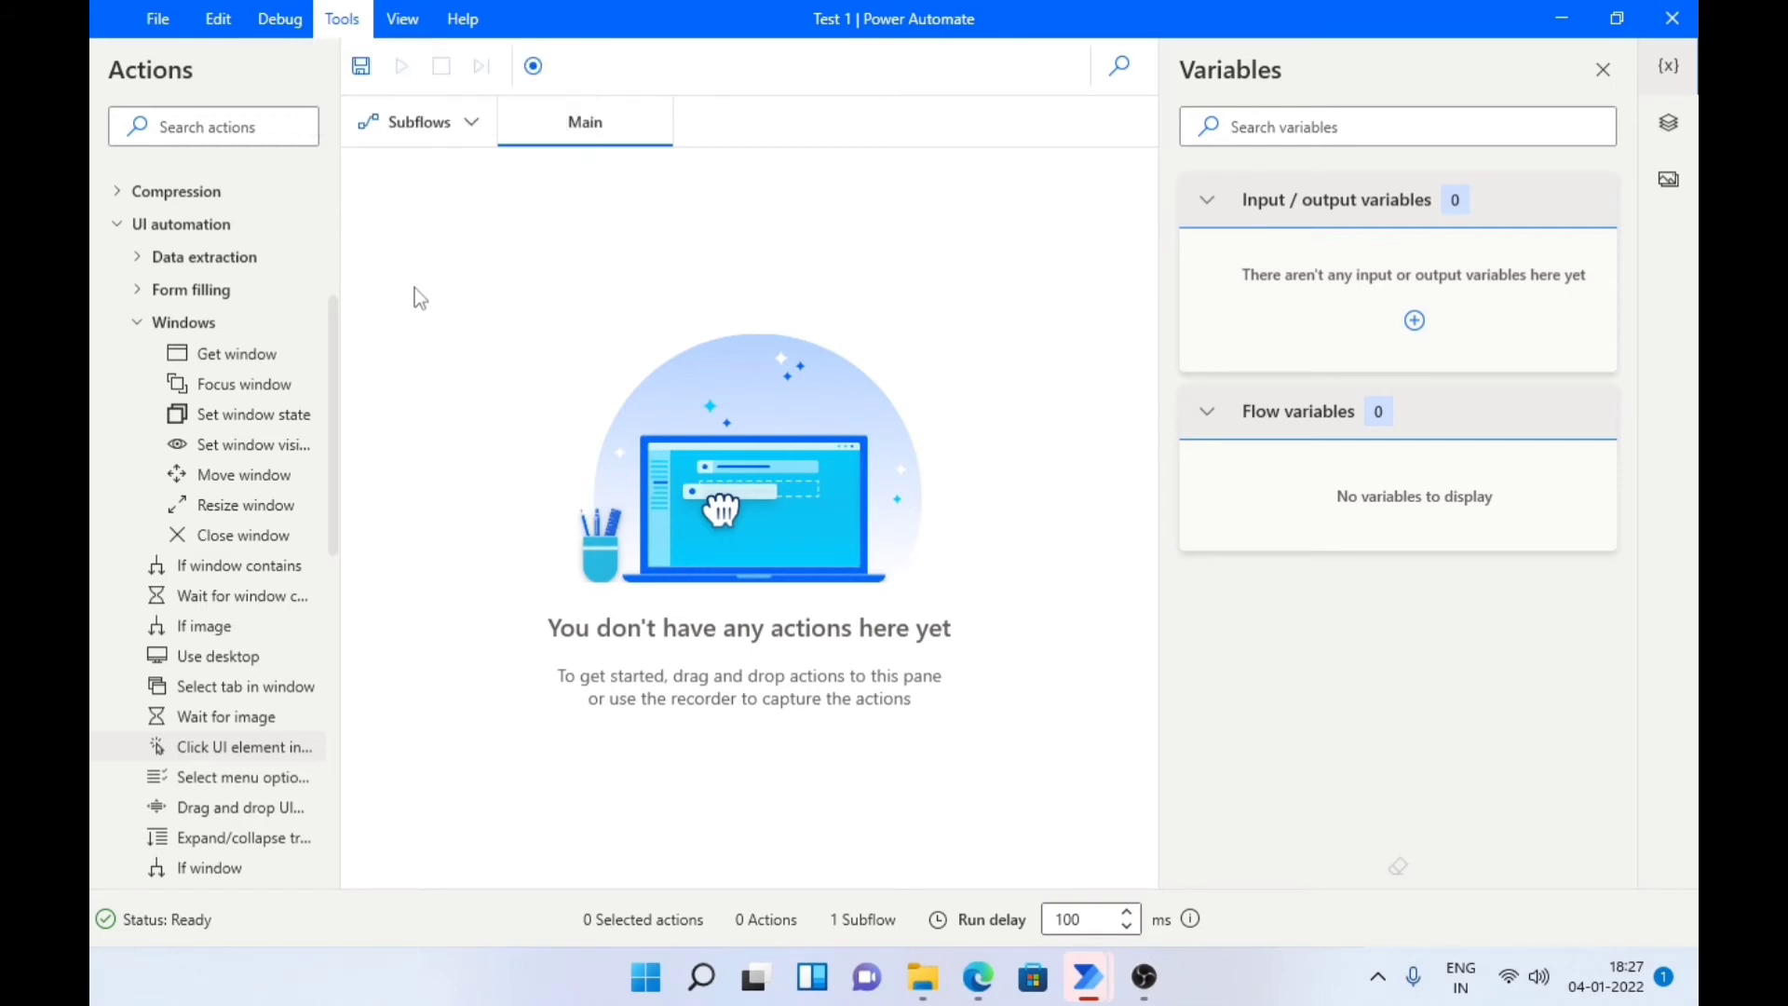
{"action": "left_click", "coordinate": [533, 67]}
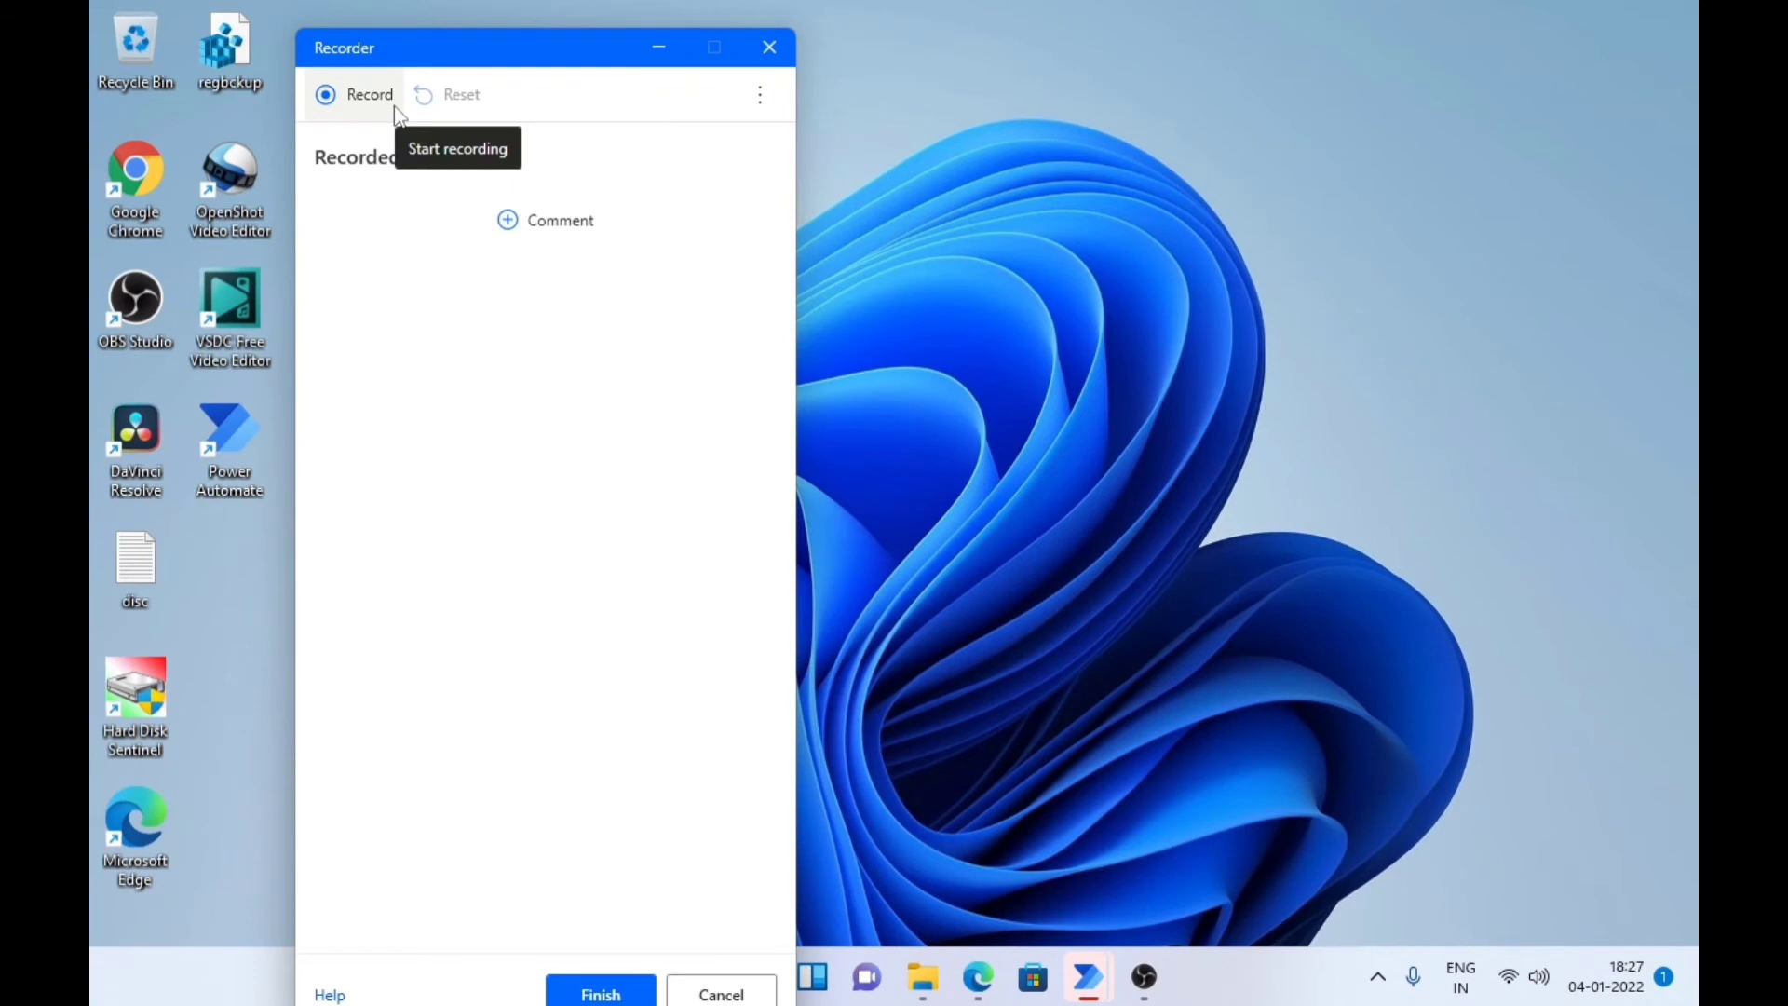
{"action": "left_click", "coordinate": [757, 114]}
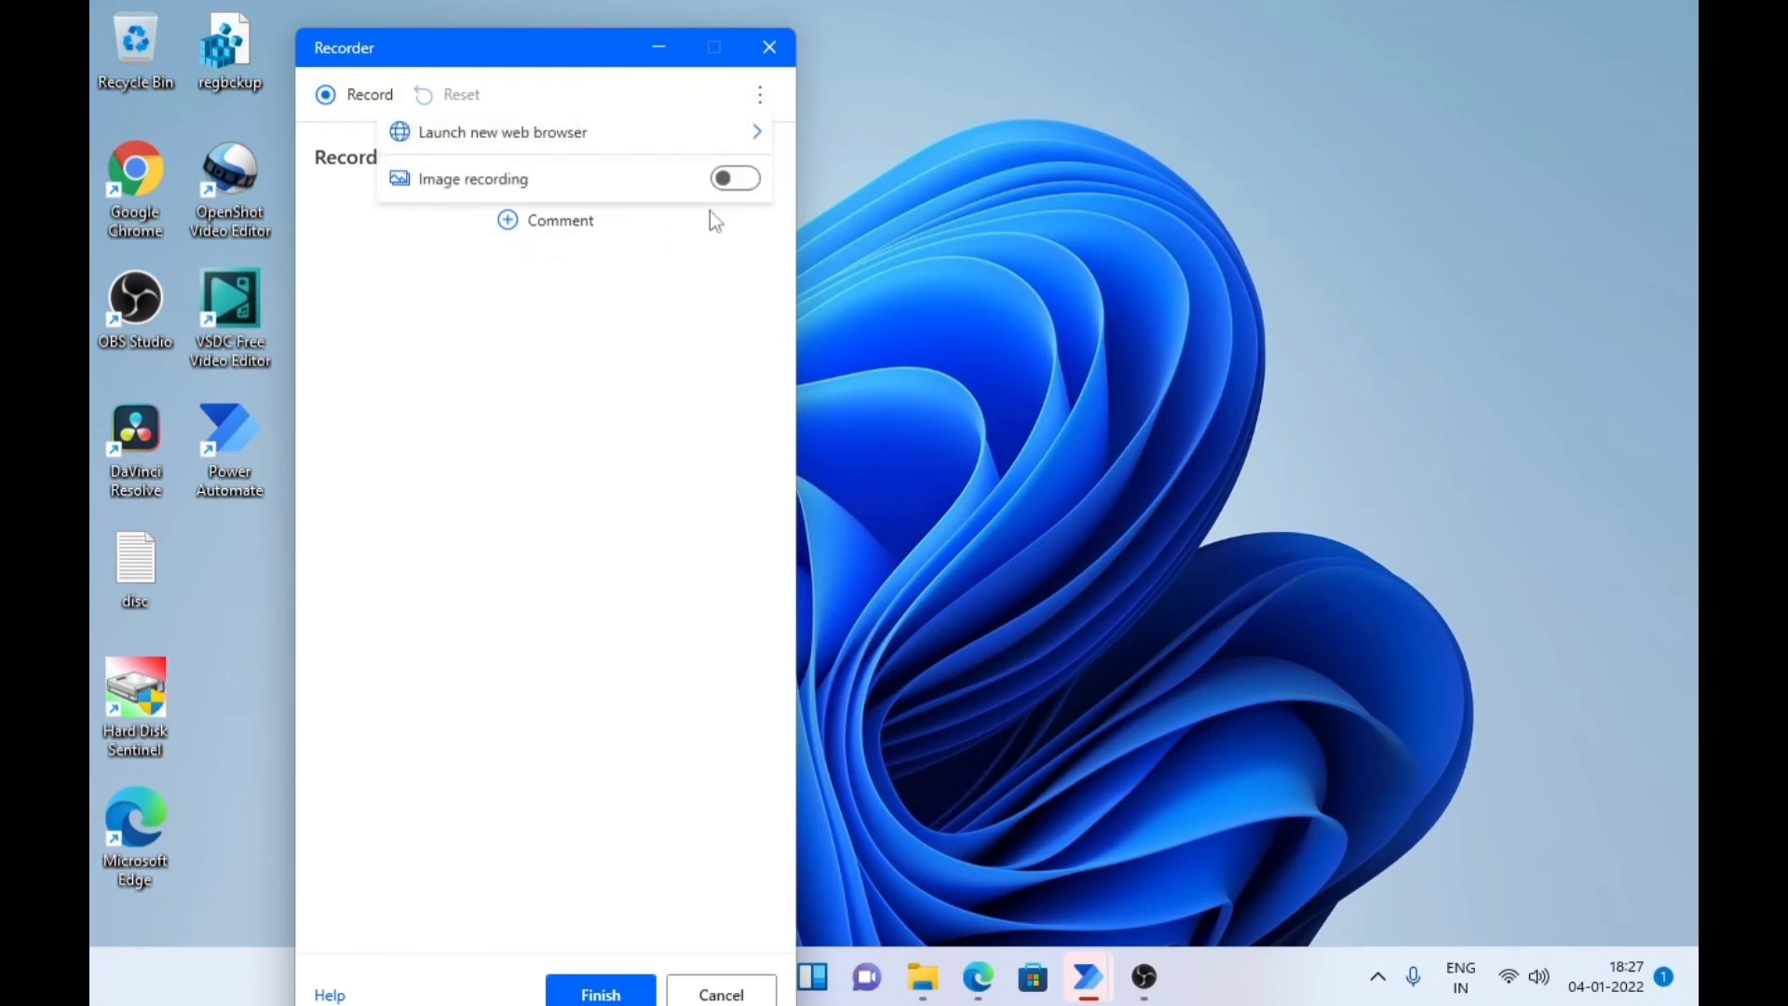
{"action": "mouse_move", "coordinate": [594, 140]}
{"action": "left_click", "coordinate": [613, 377]}
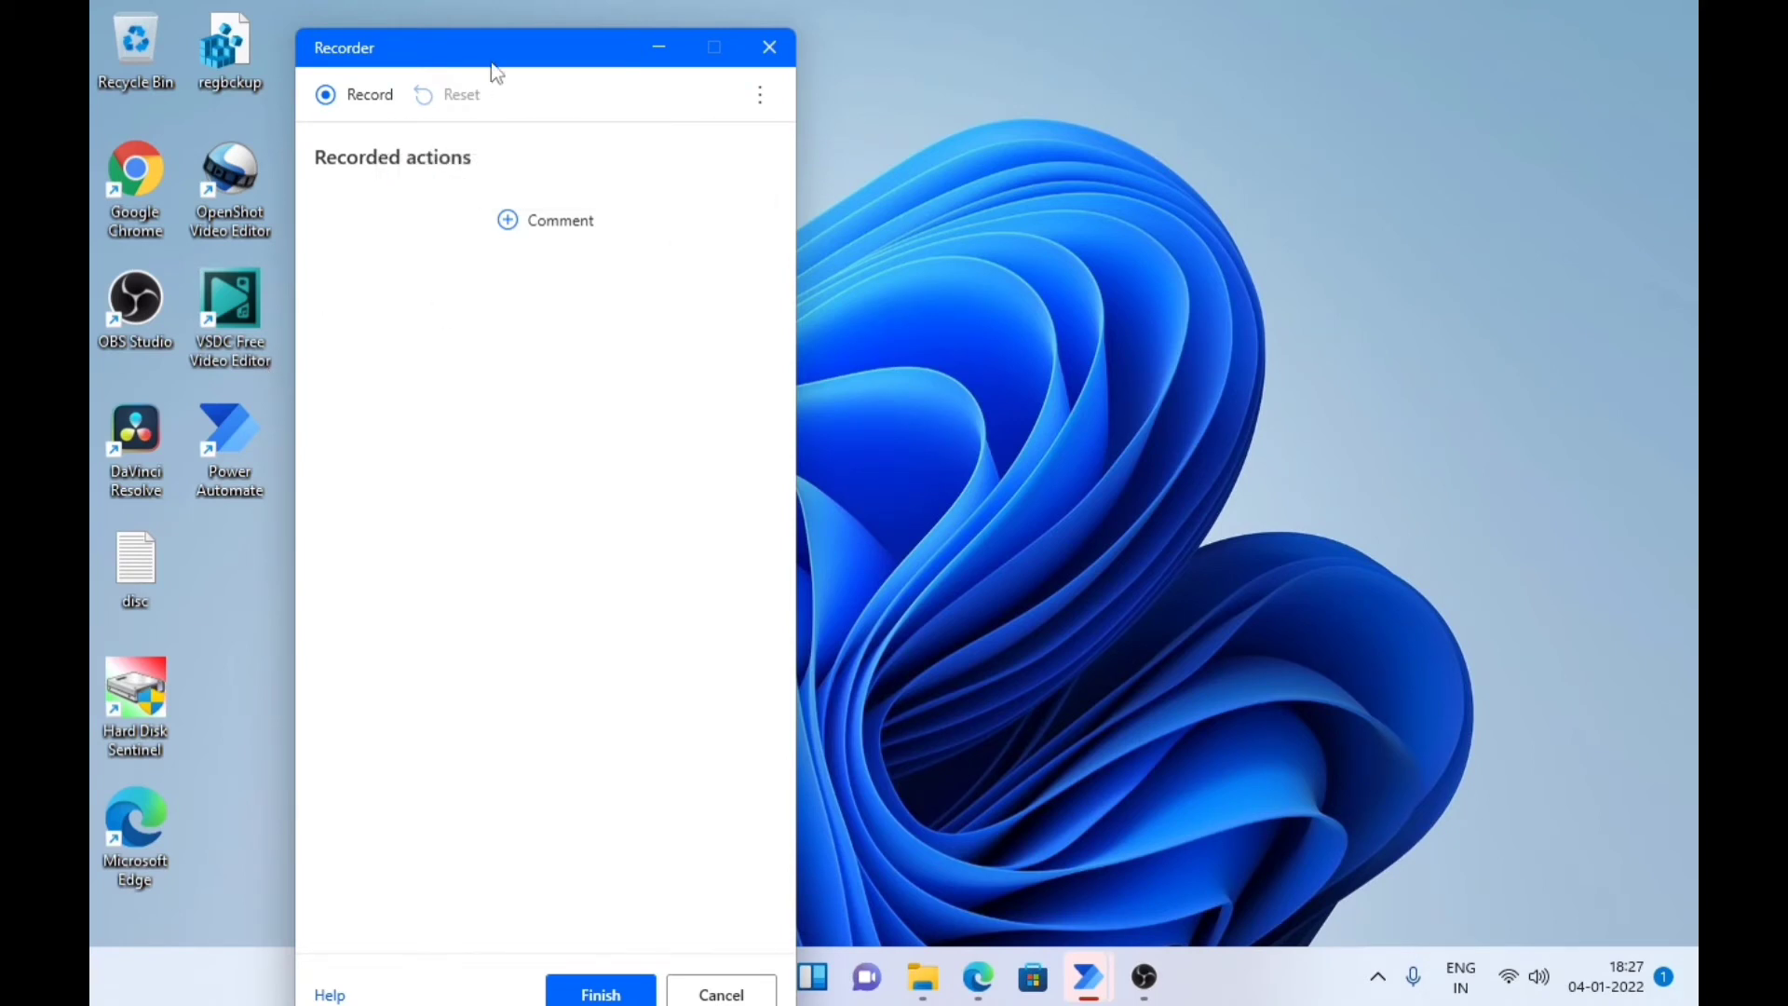
Start recording desktop actions and minimize the Recorder window to reach the desktop.
{"action": "left_click_drag", "start_coordinate": [503, 58], "coordinate": [527, 48]}
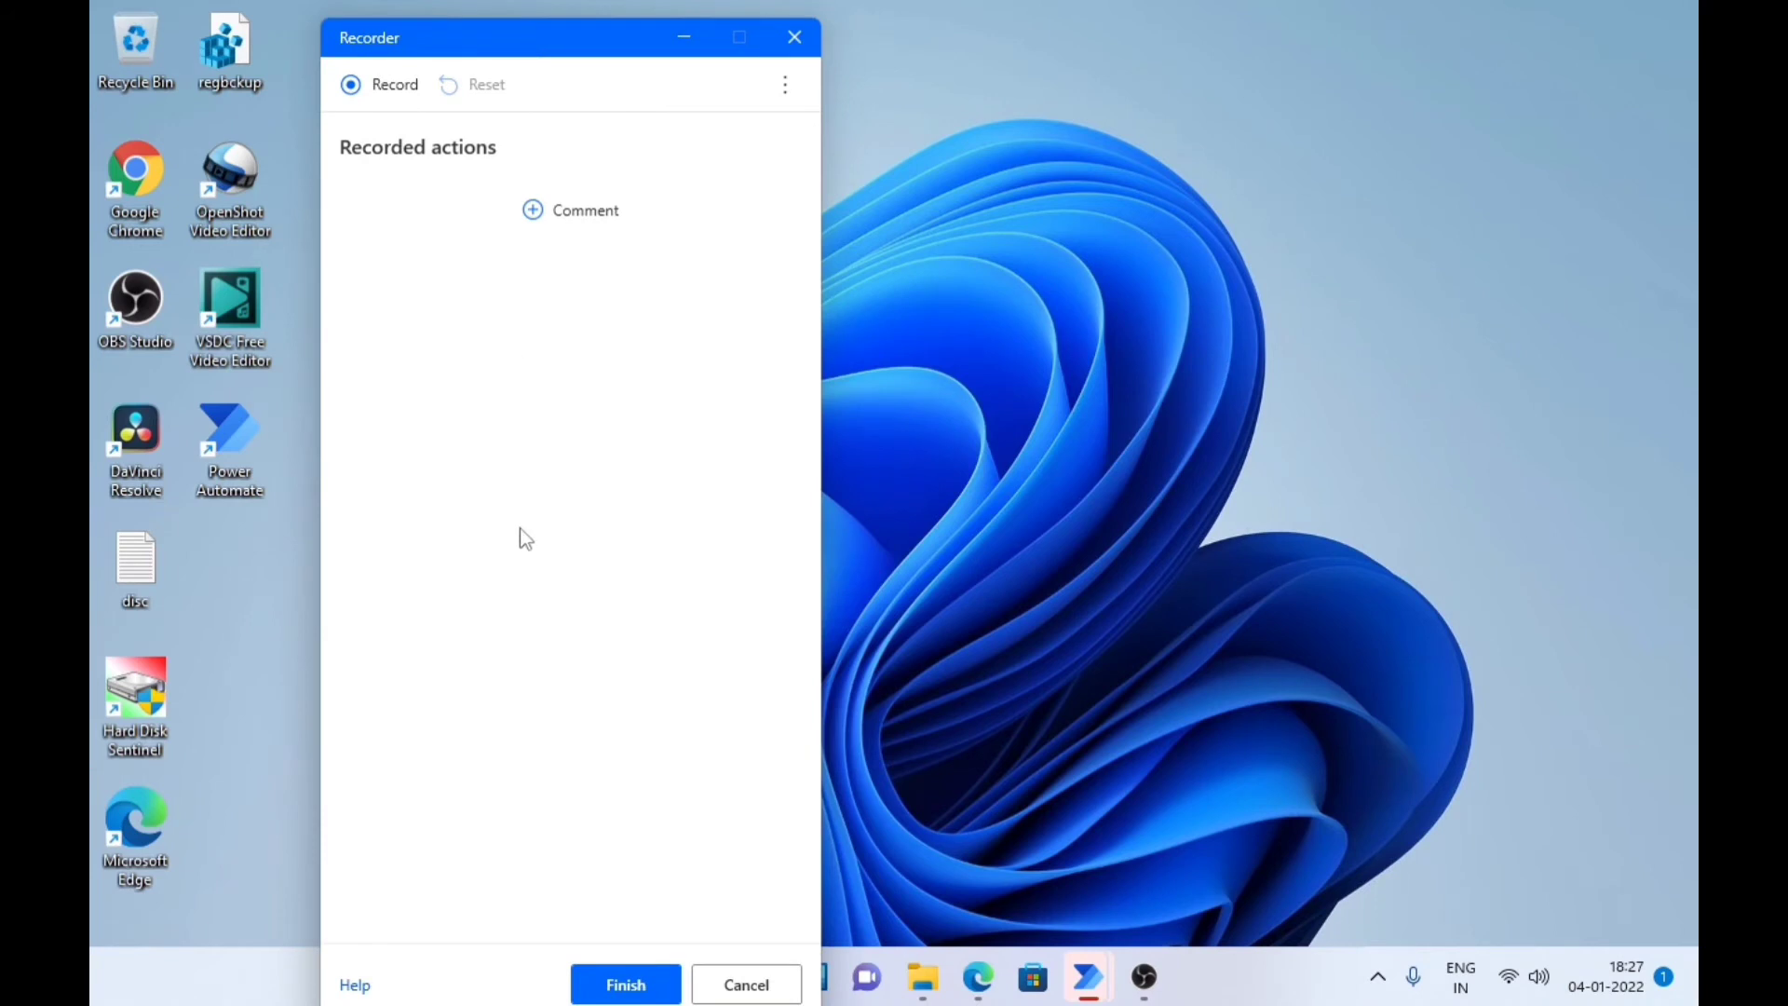
{"action": "left_click", "coordinate": [393, 93]}
{"action": "left_click", "coordinate": [681, 41]}
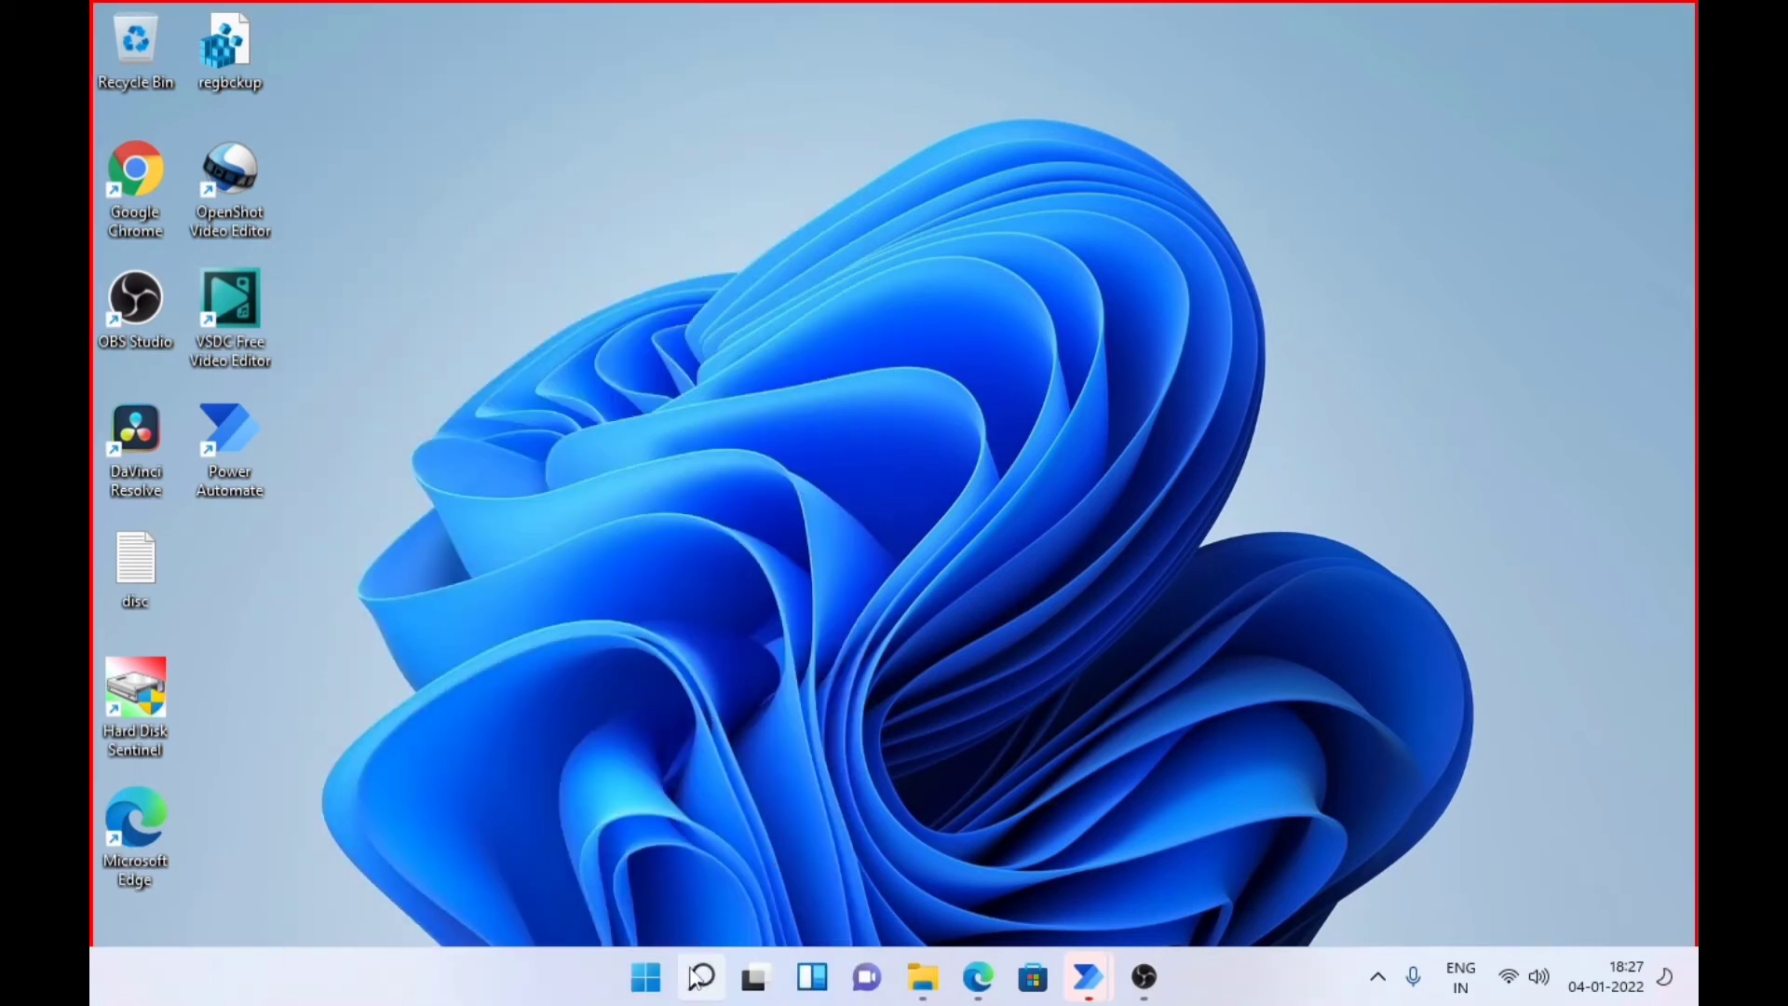
{"action": "mouse_move", "coordinate": [703, 979]}
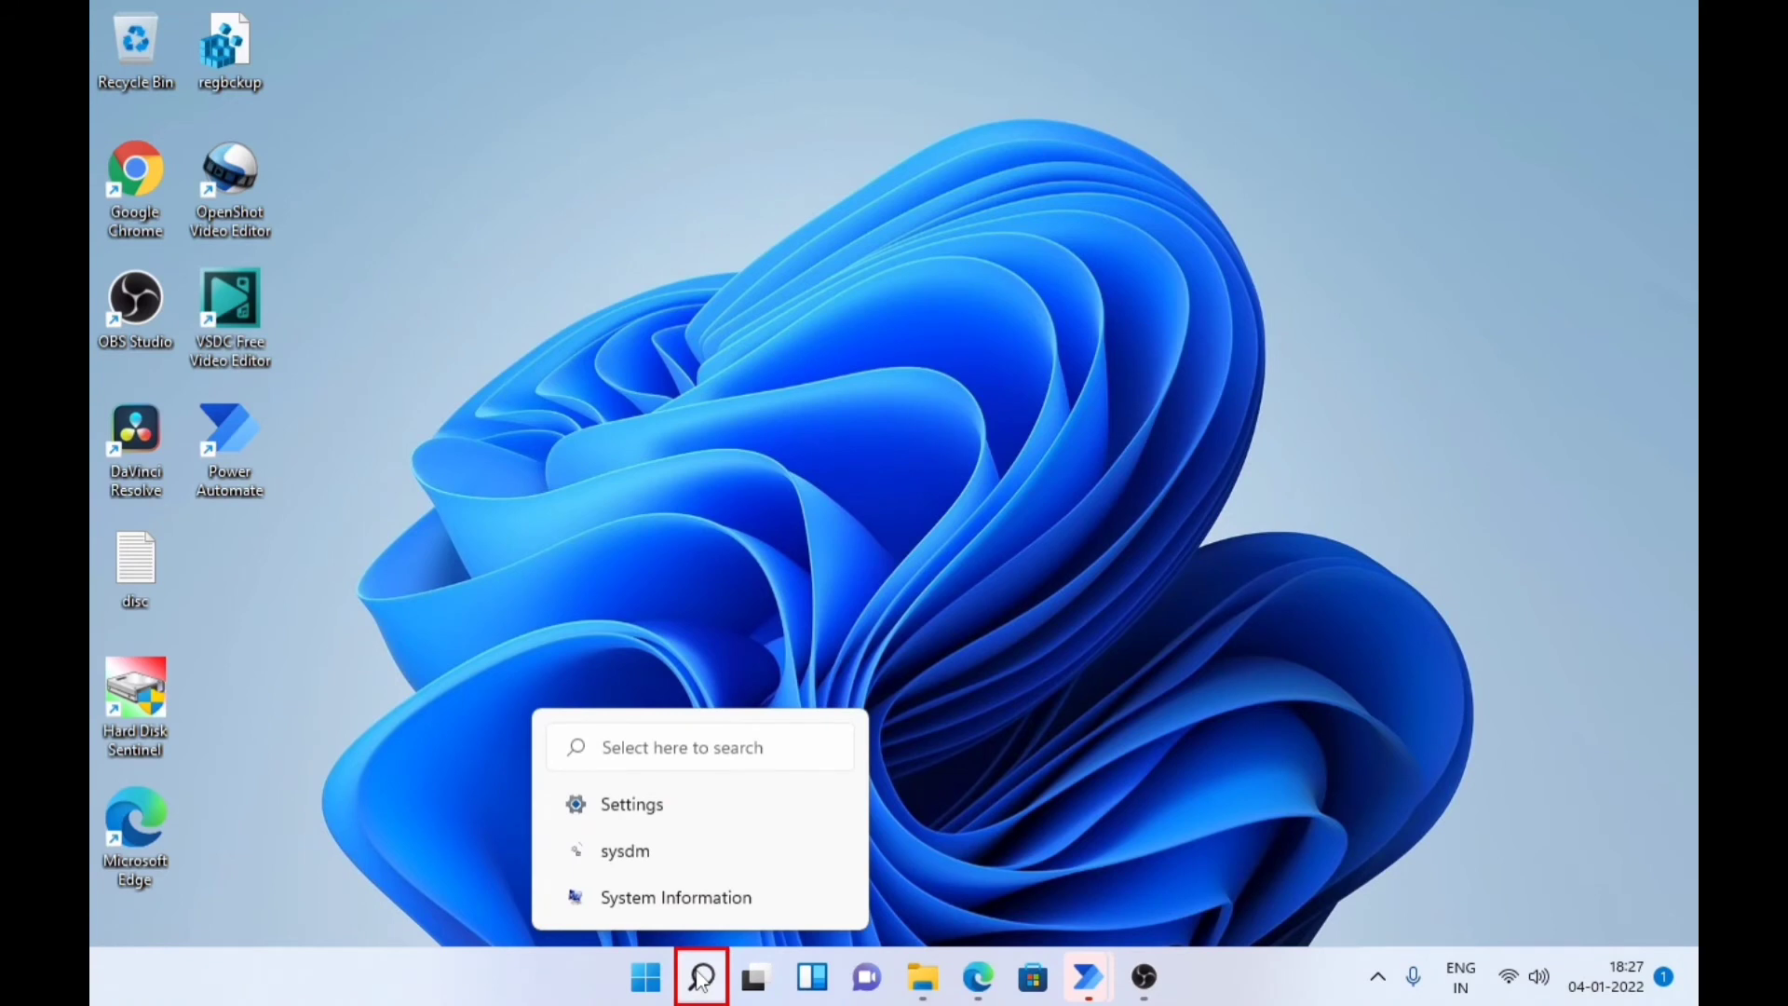
Record opening Settings from Windows Search, setting Nearby sharing to My devices only, and closing Settings.
{"action": "left_click", "coordinate": [703, 980]}
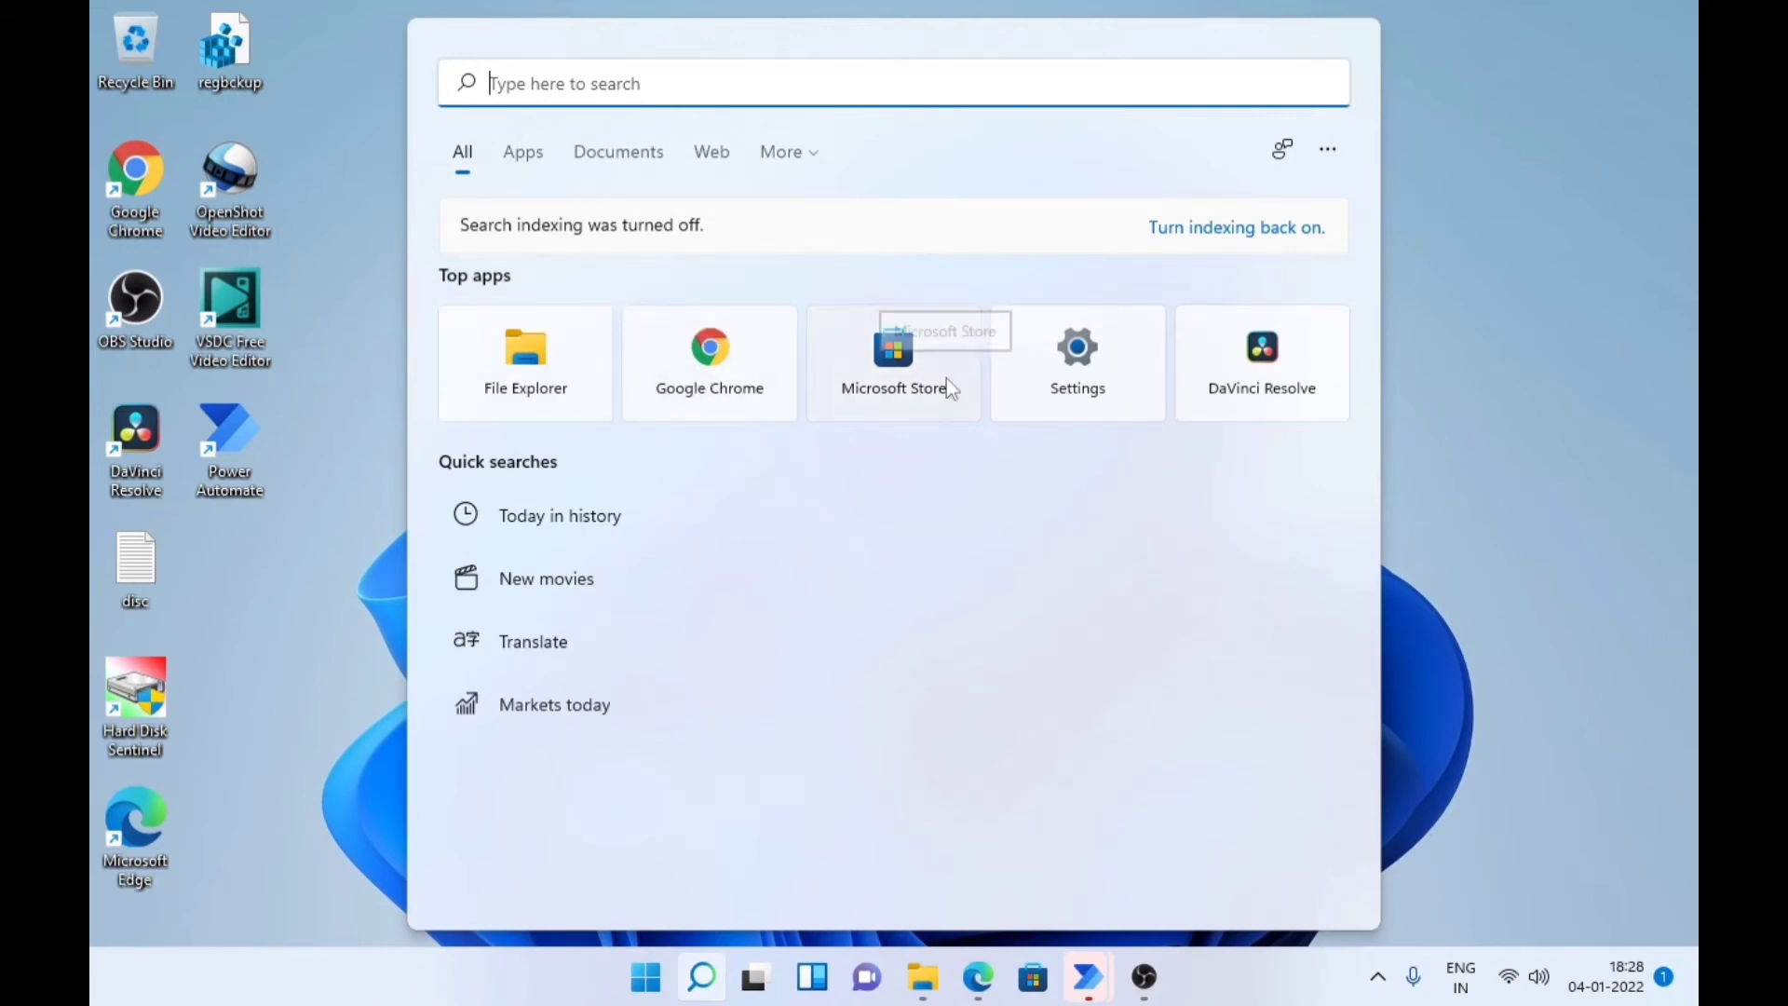
{"action": "left_click", "coordinate": [1073, 386]}
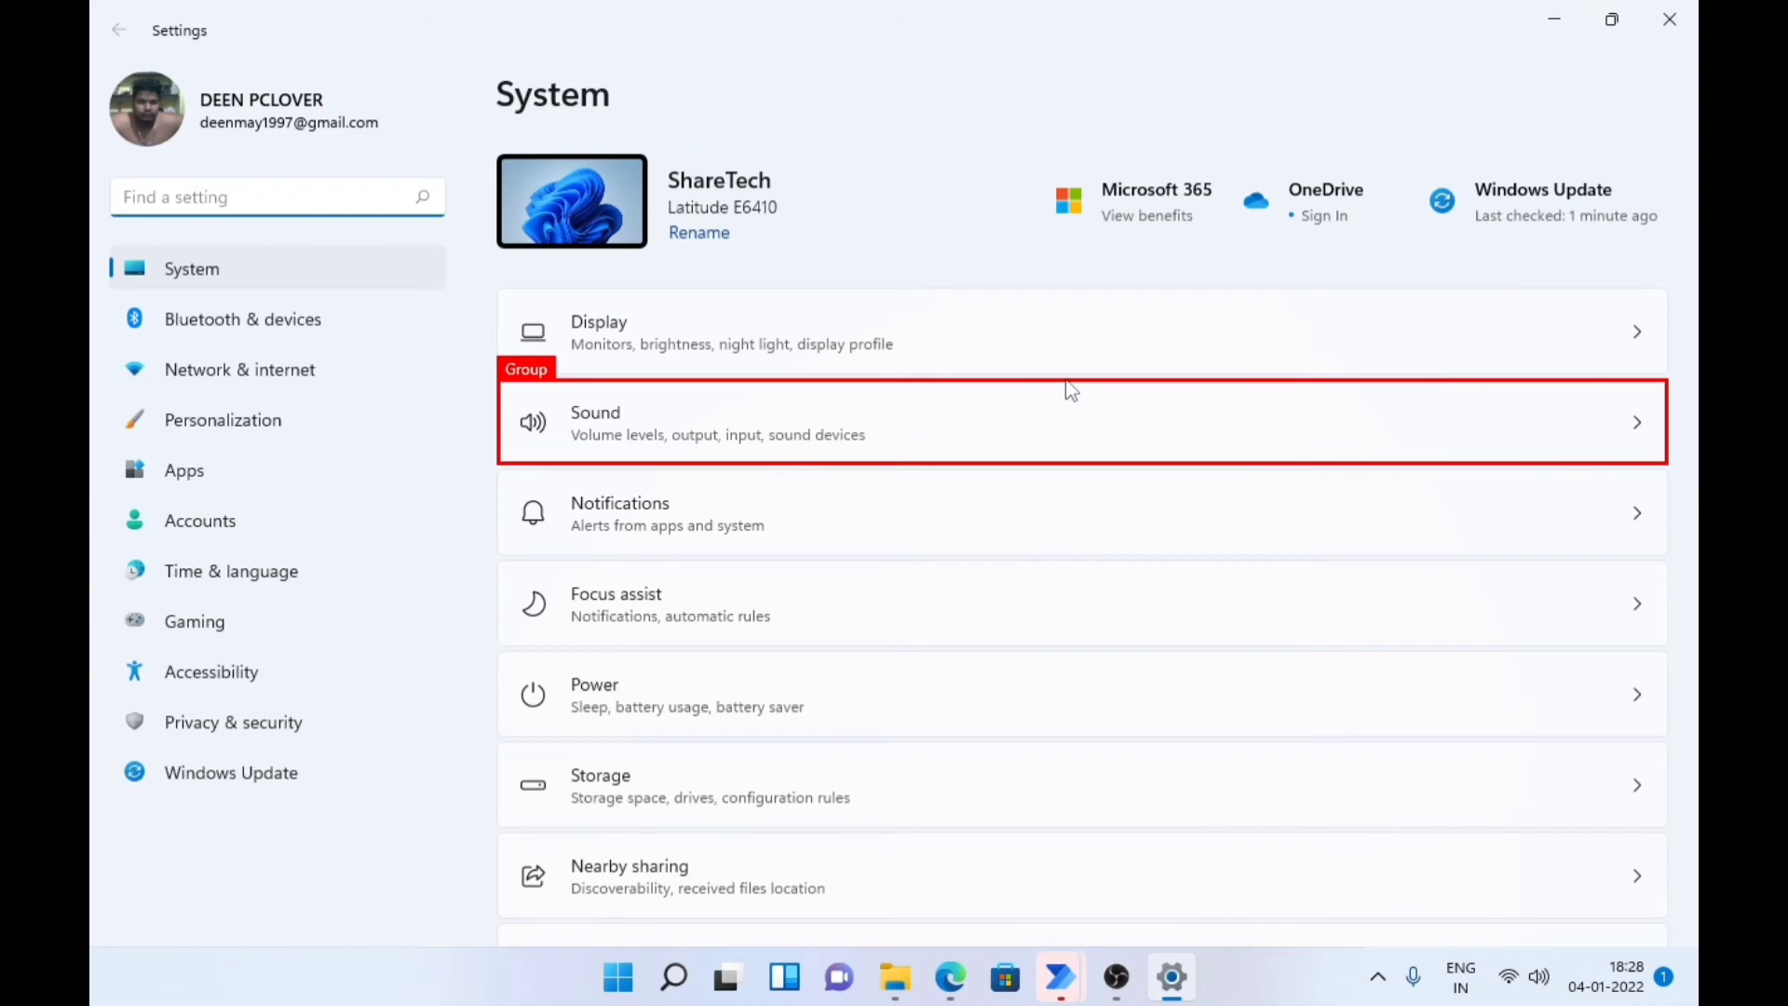
{"action": "left_click", "coordinate": [880, 902]}
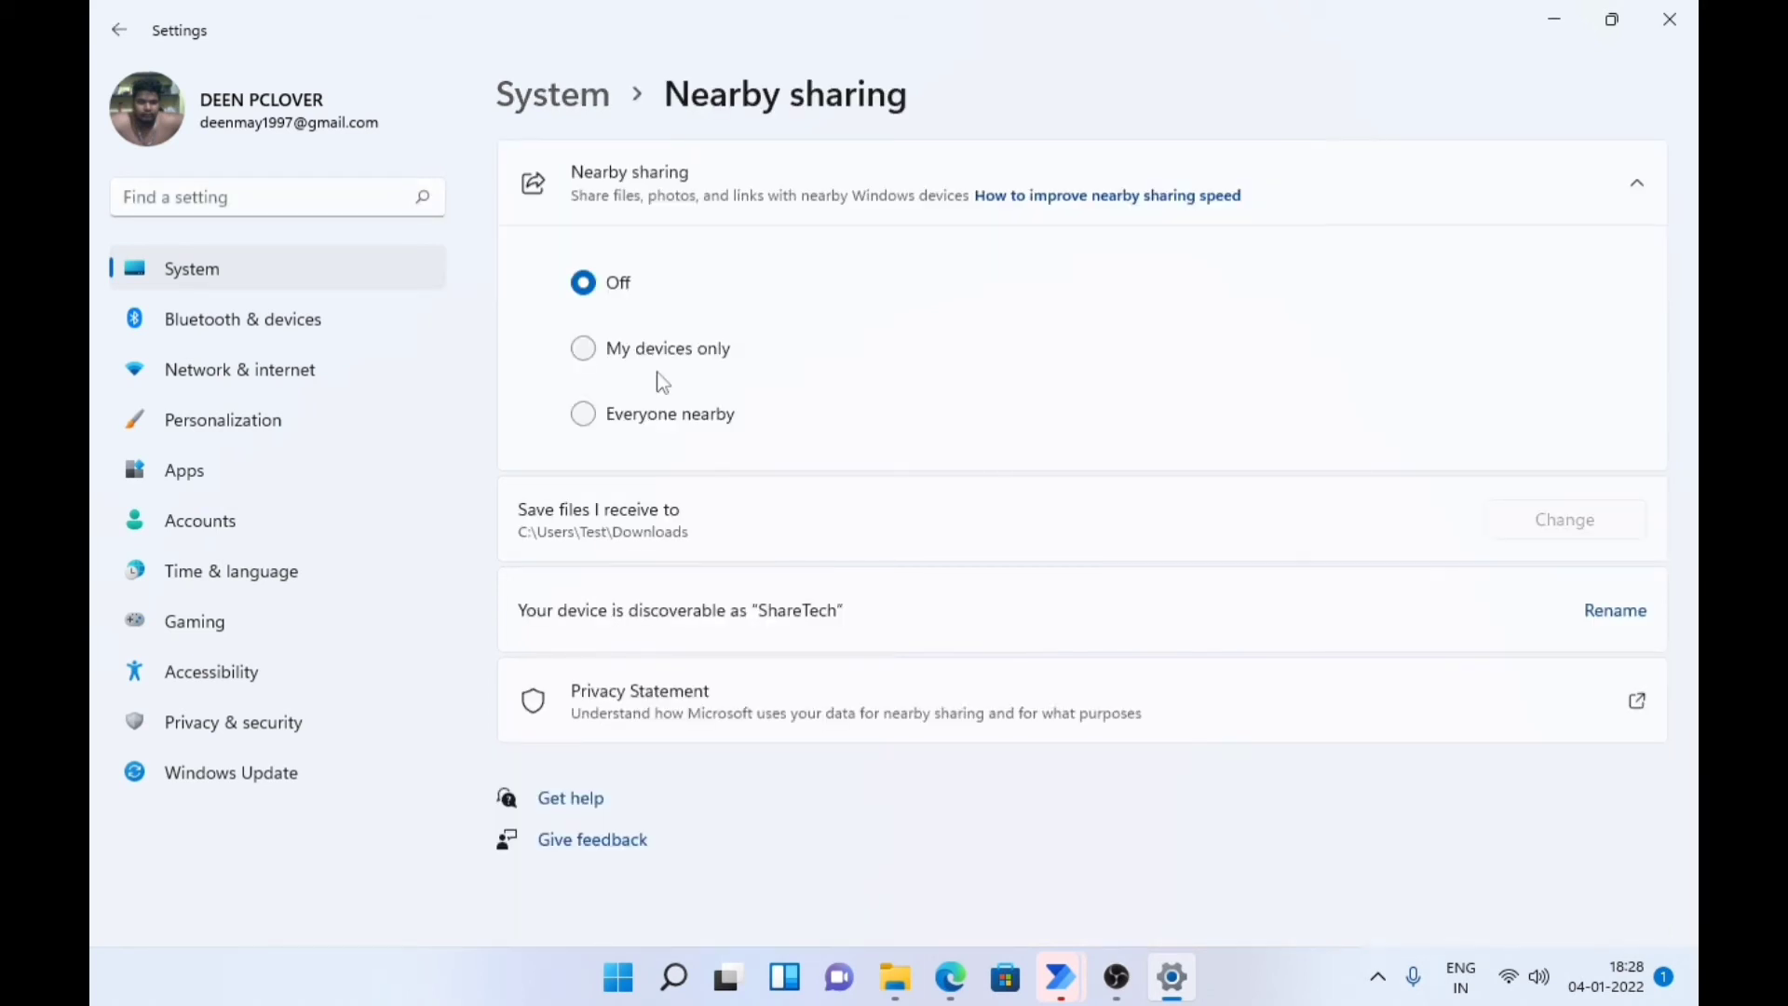
{"action": "left_click", "coordinate": [671, 351]}
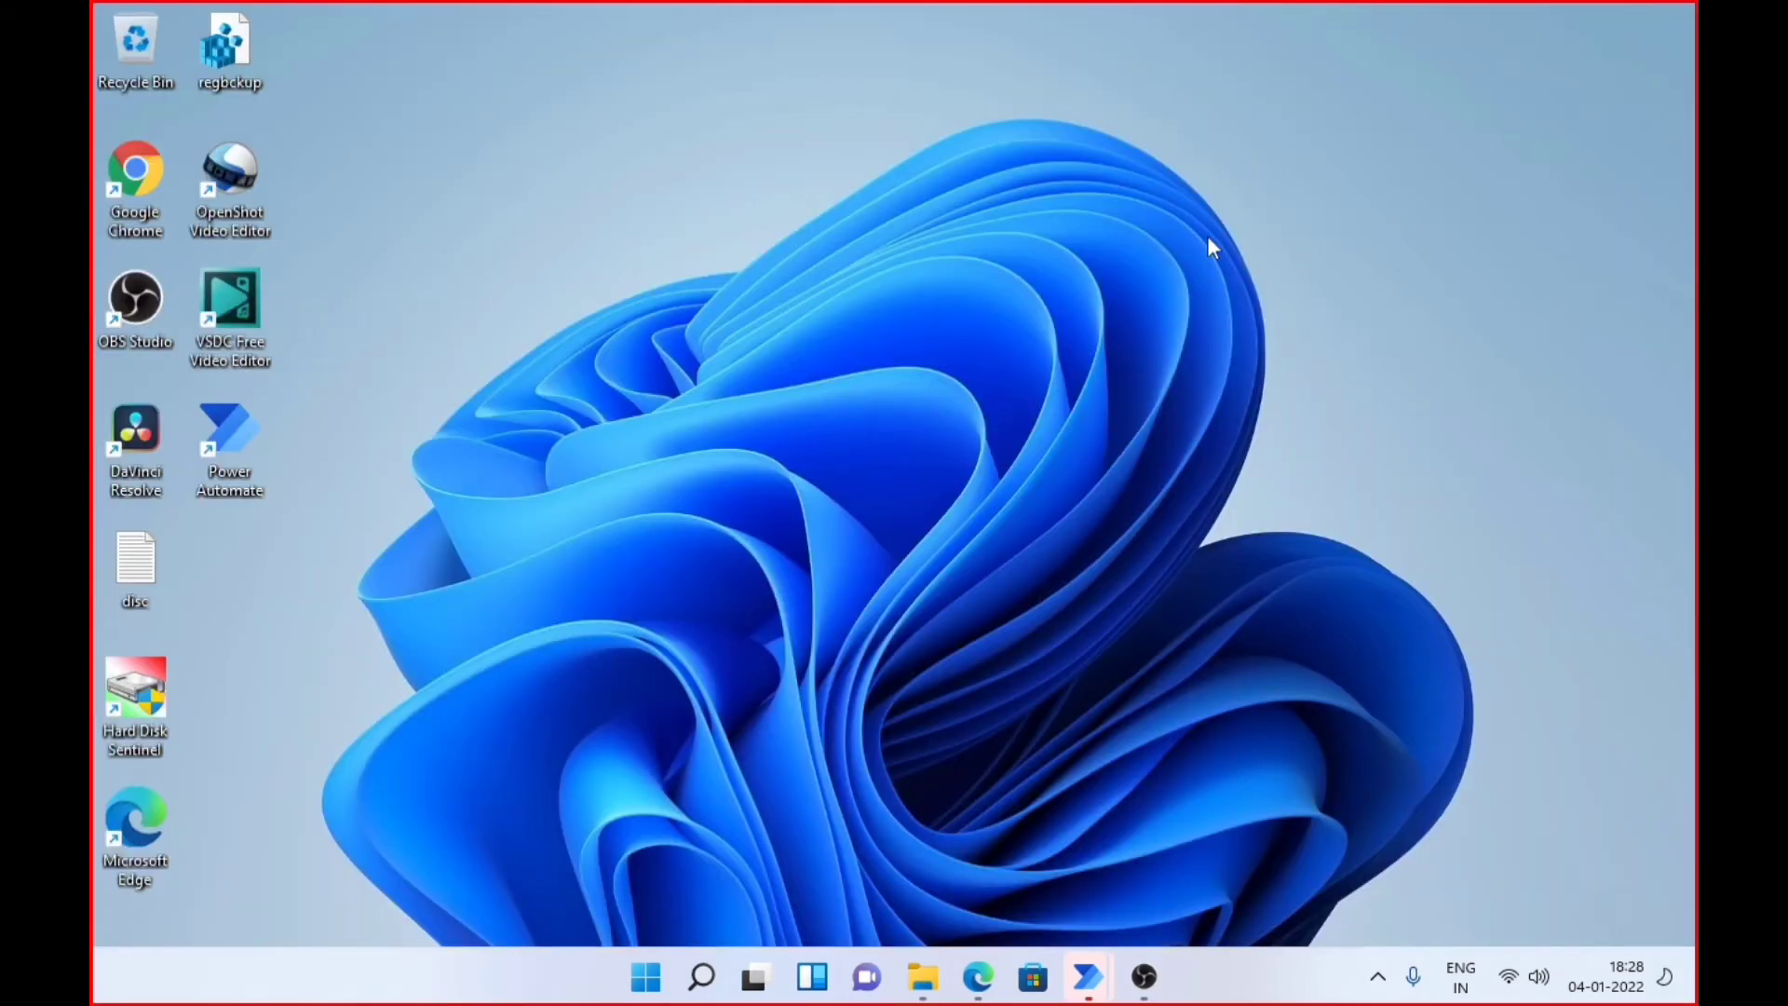
Finish the recording in the Recorder window, run the generated flow, and dismiss the error list.
{"action": "left_click", "coordinate": [1087, 976]}
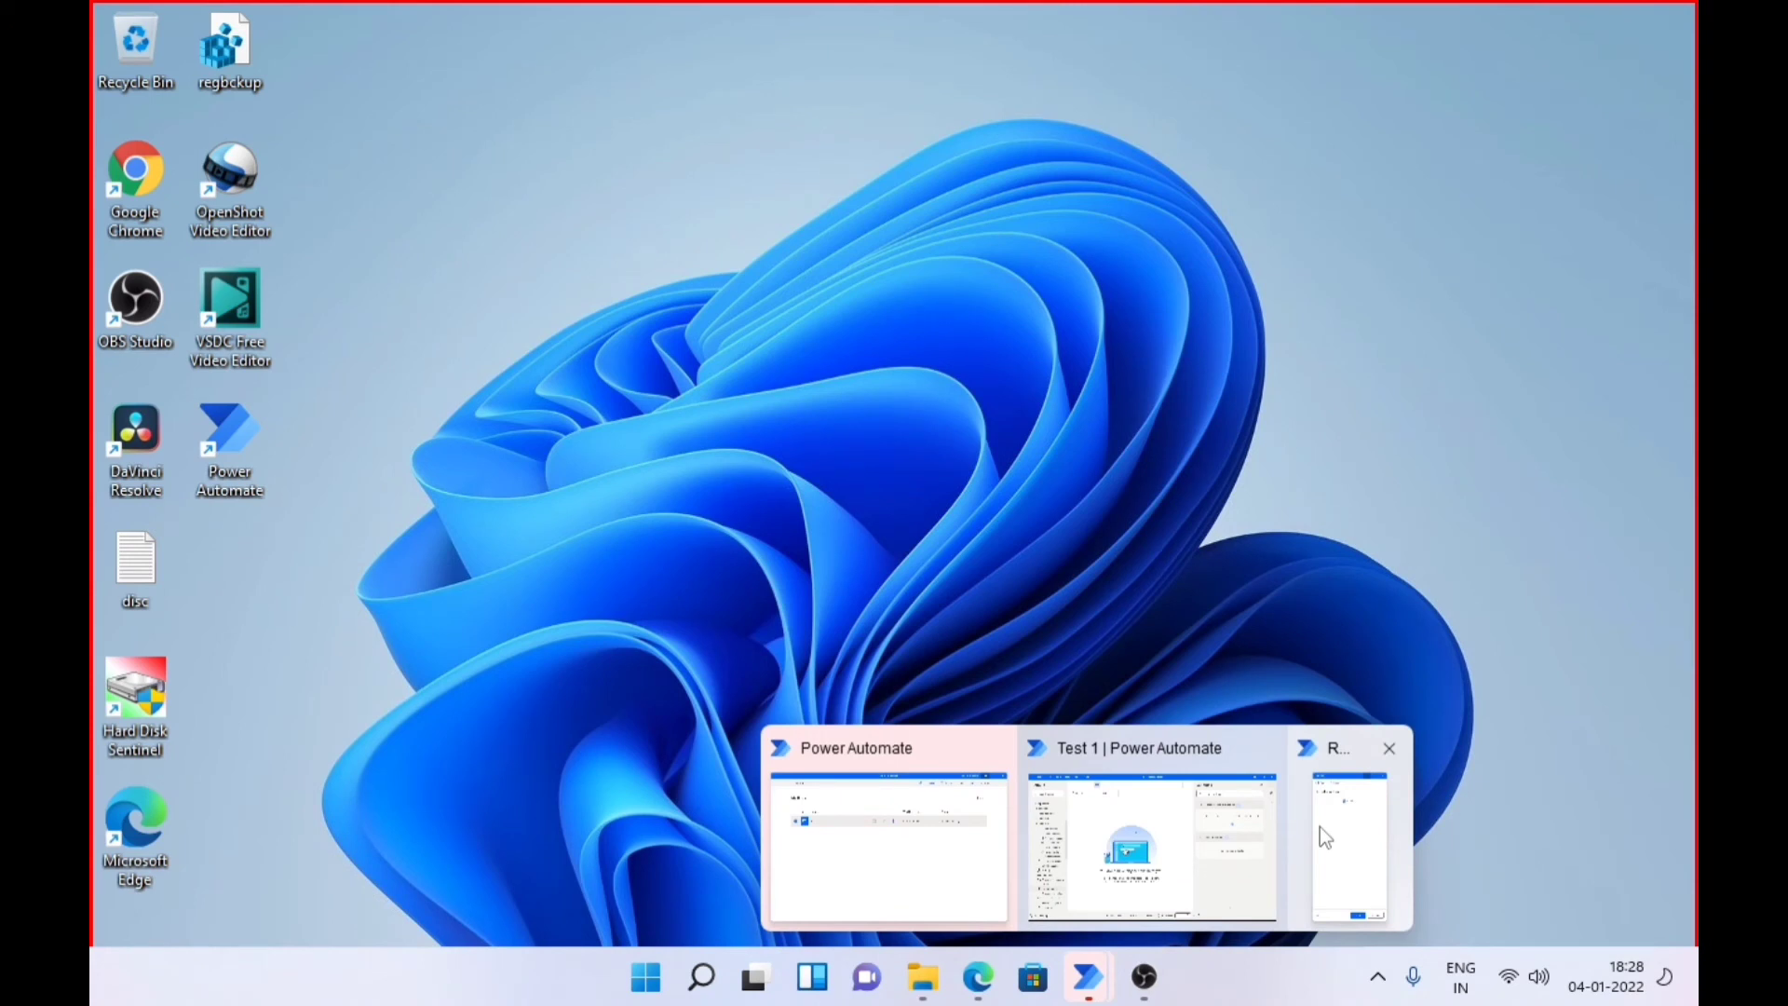
{"action": "left_click", "coordinate": [1324, 835]}
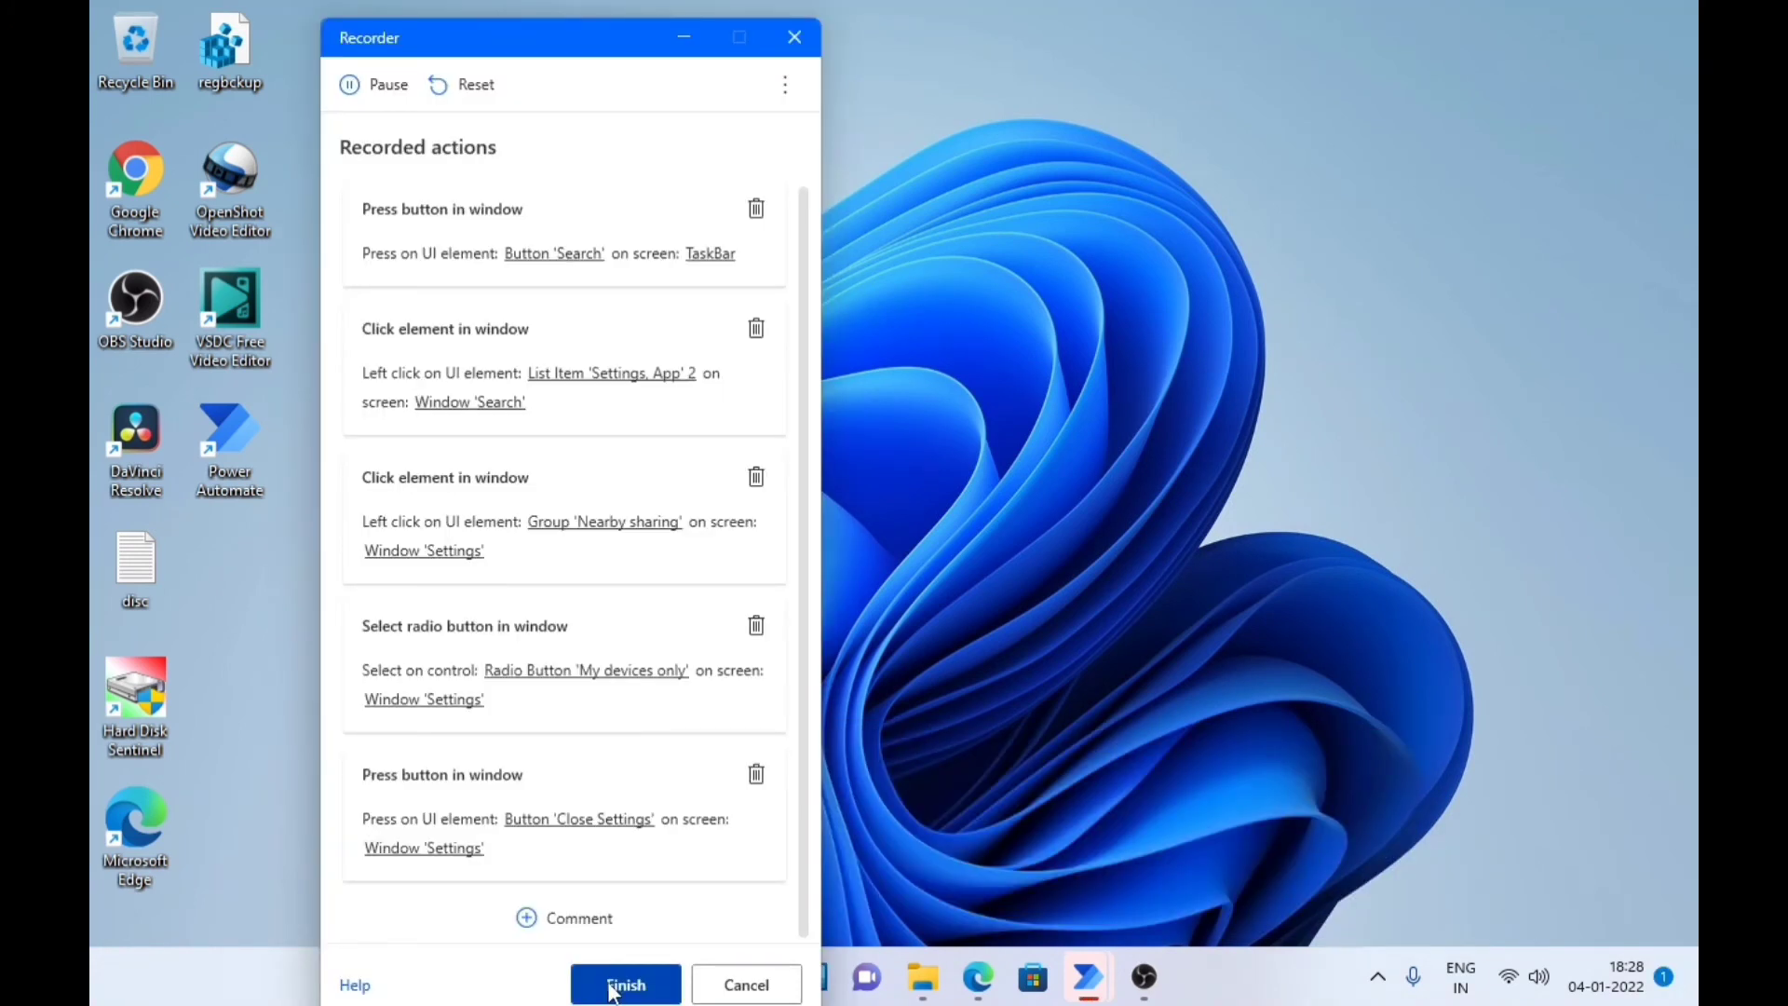
{"action": "left_click", "coordinate": [614, 987]}
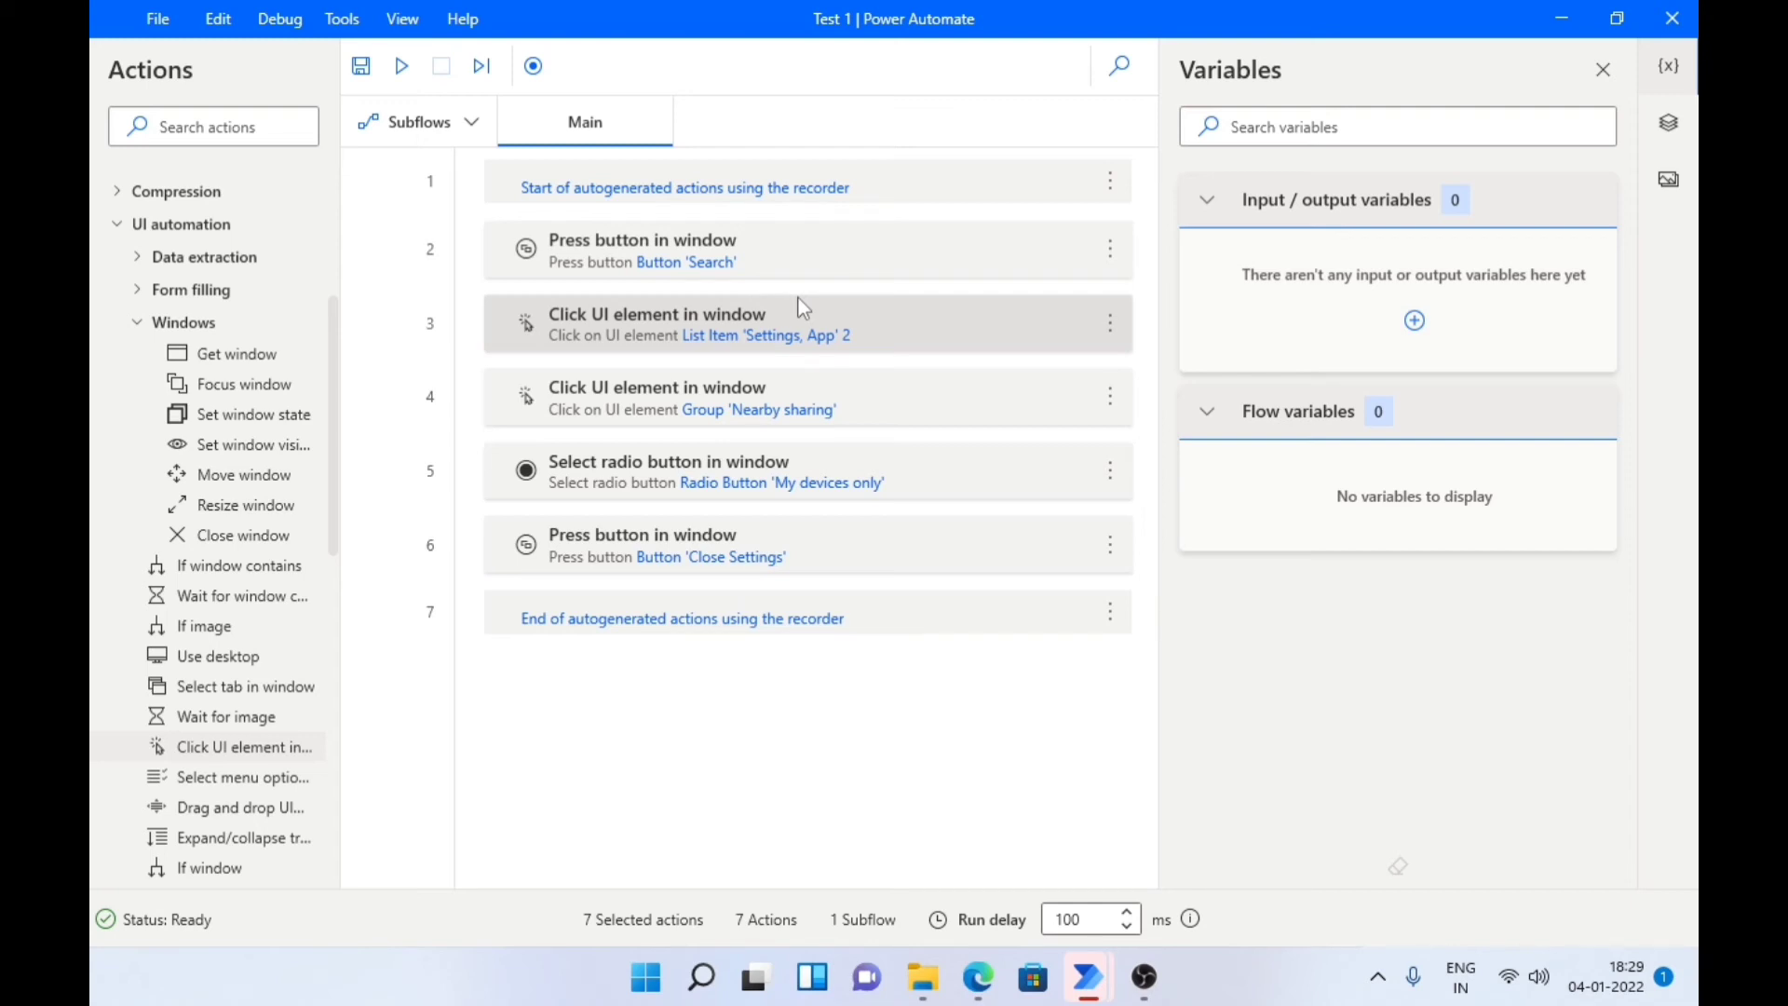
{"action": "left_click", "coordinate": [403, 68]}
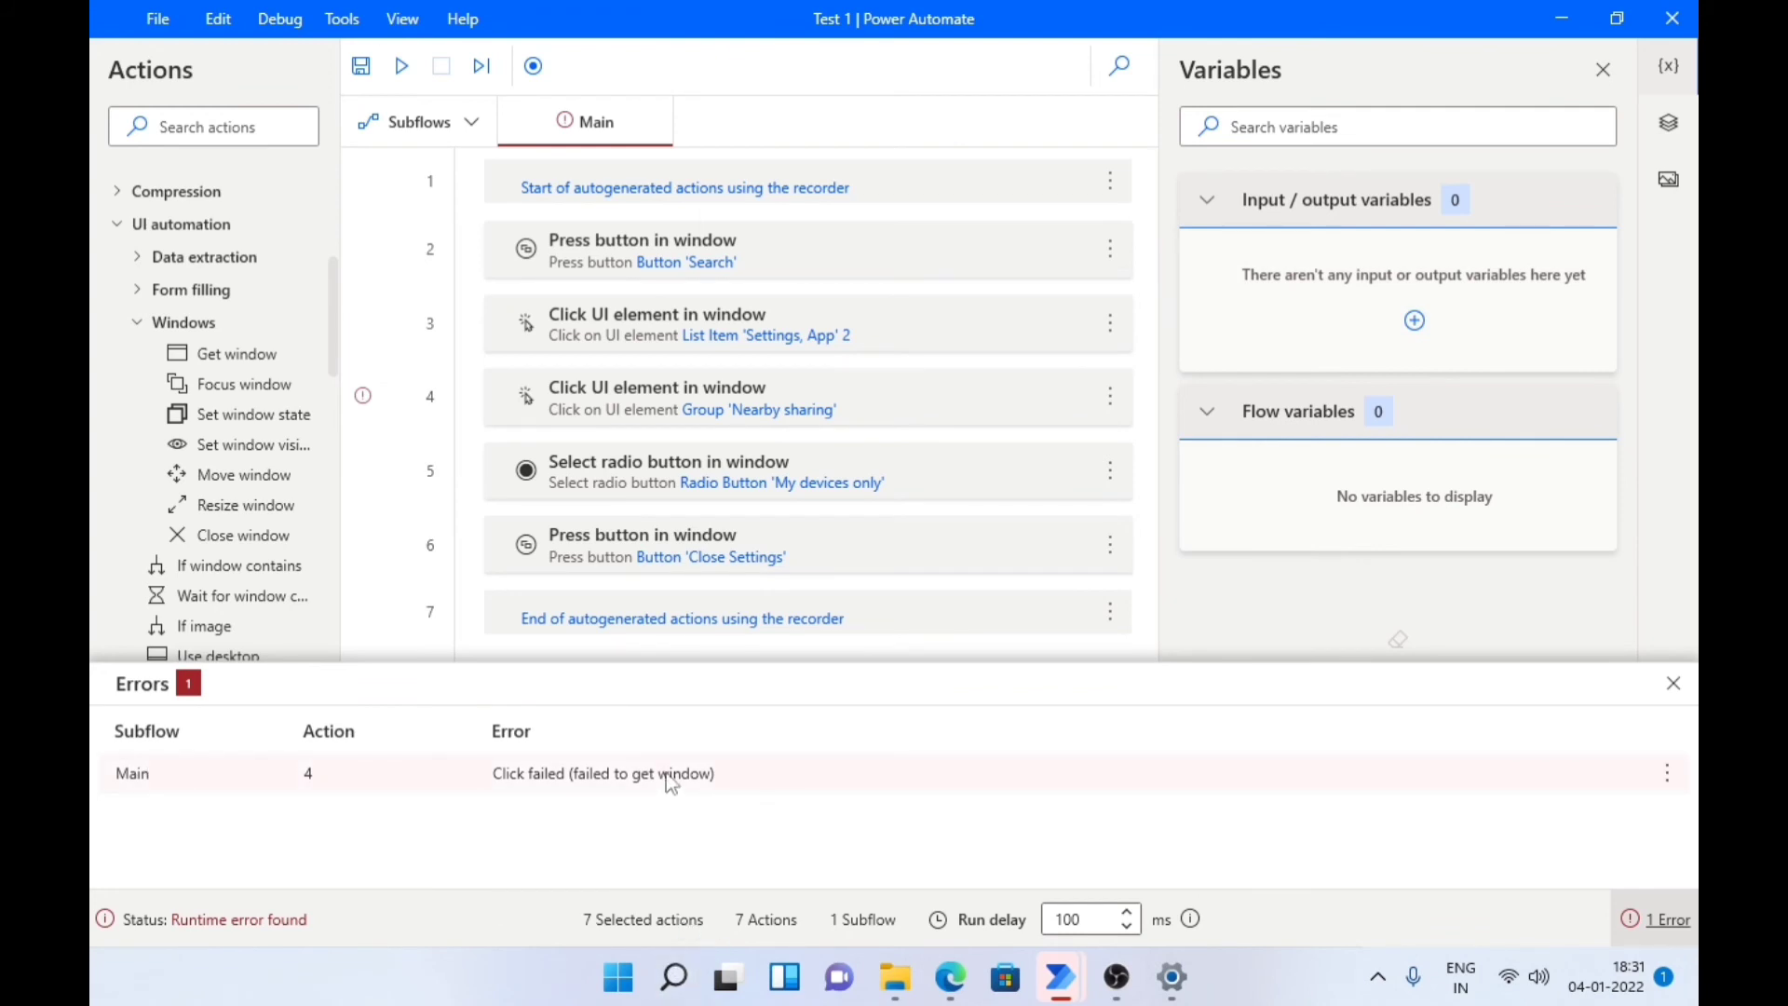
{"action": "left_click", "coordinate": [1673, 687]}
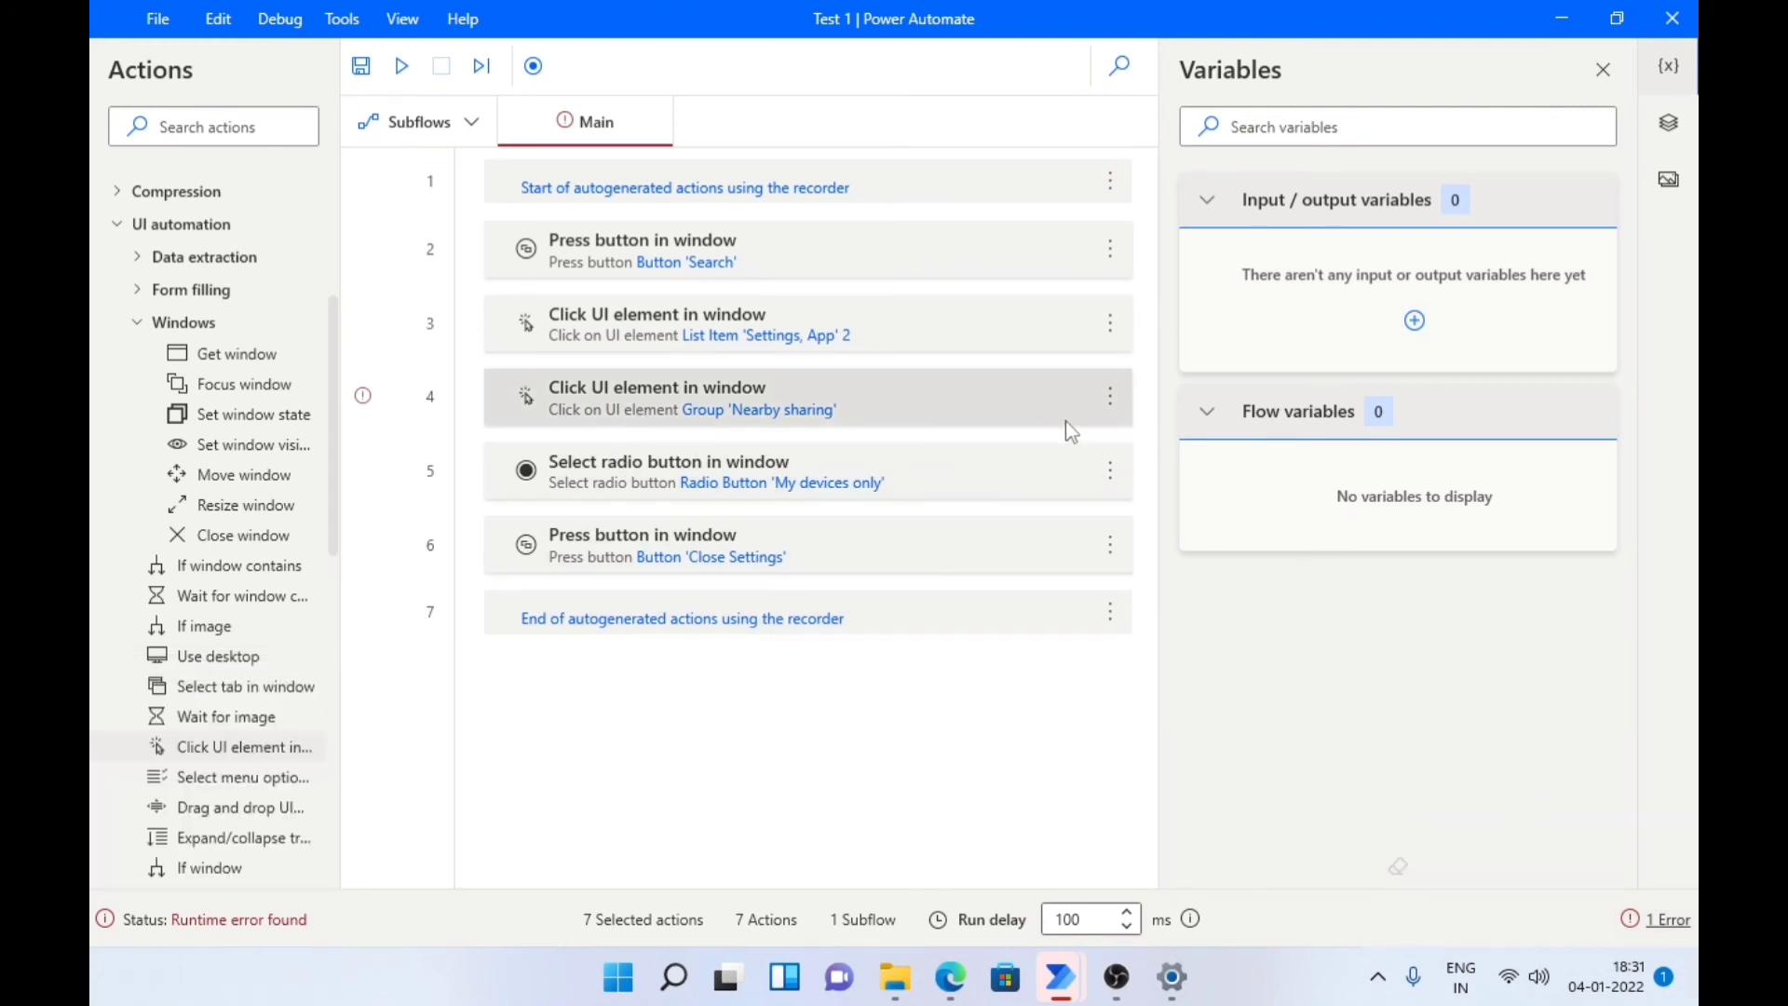
Delete the Click UI element in window action that targets Group 'Nearby sharing' from the Main subflow.
{"action": "left_click", "coordinate": [1118, 400]}
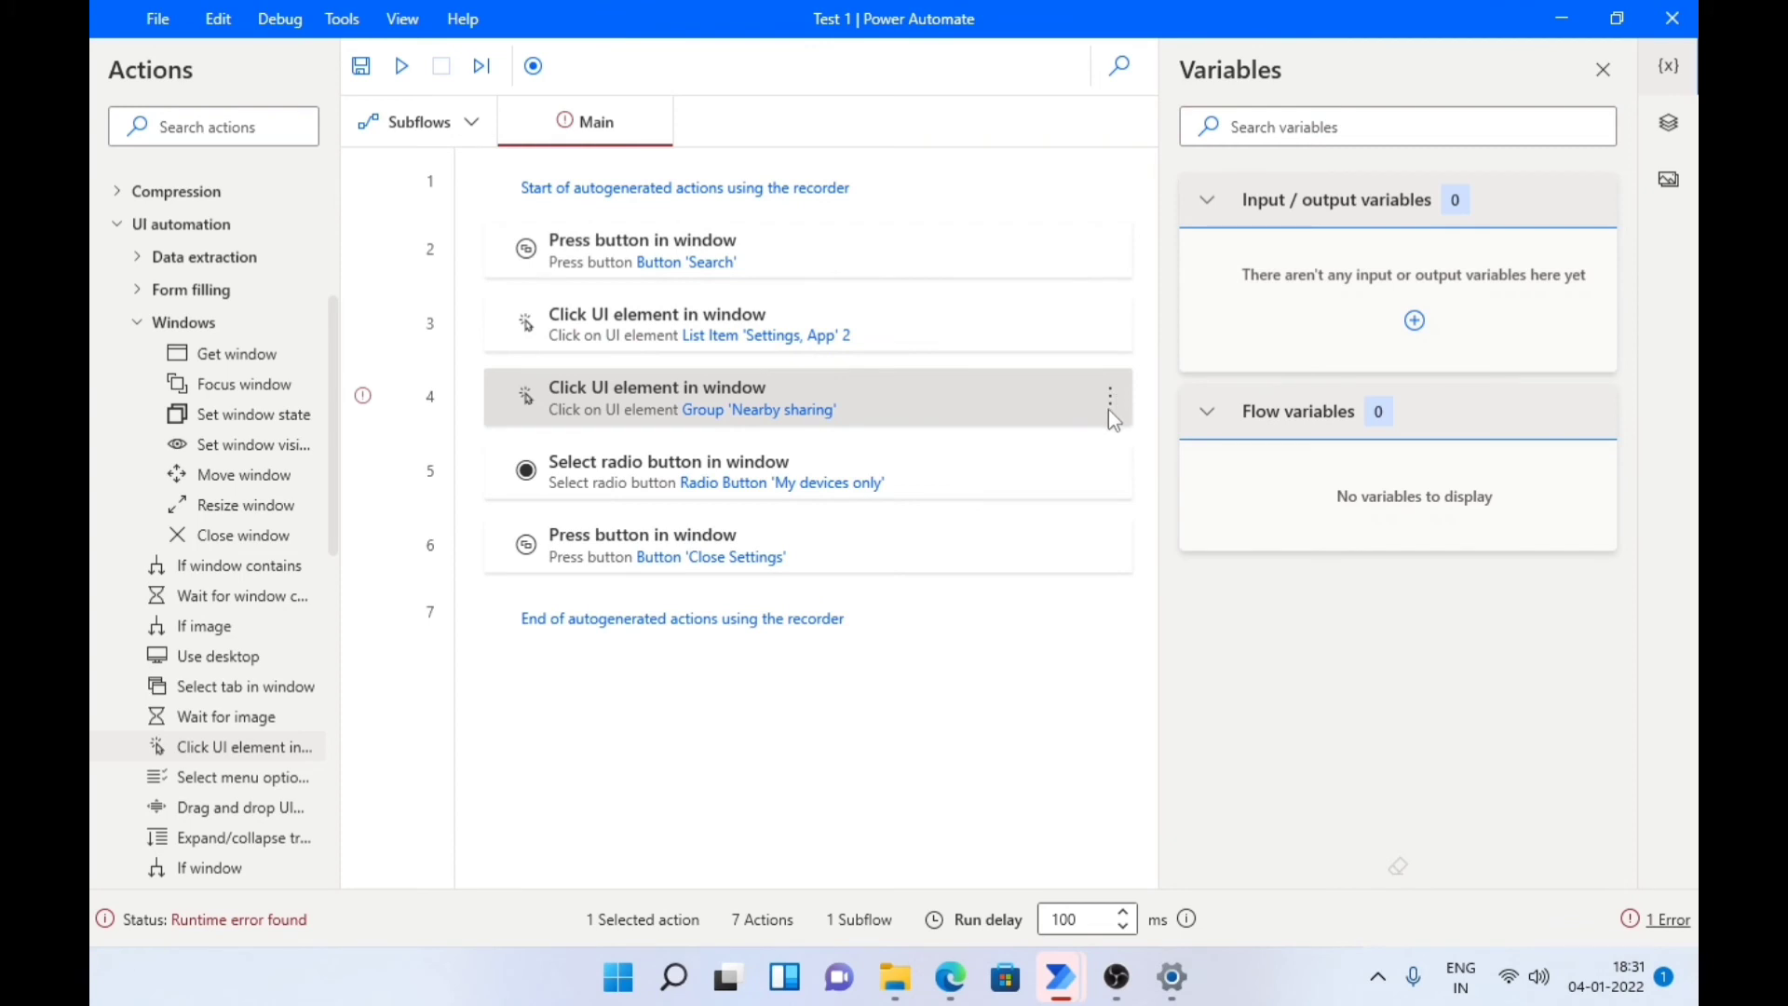
{"action": "left_click", "coordinate": [1109, 399]}
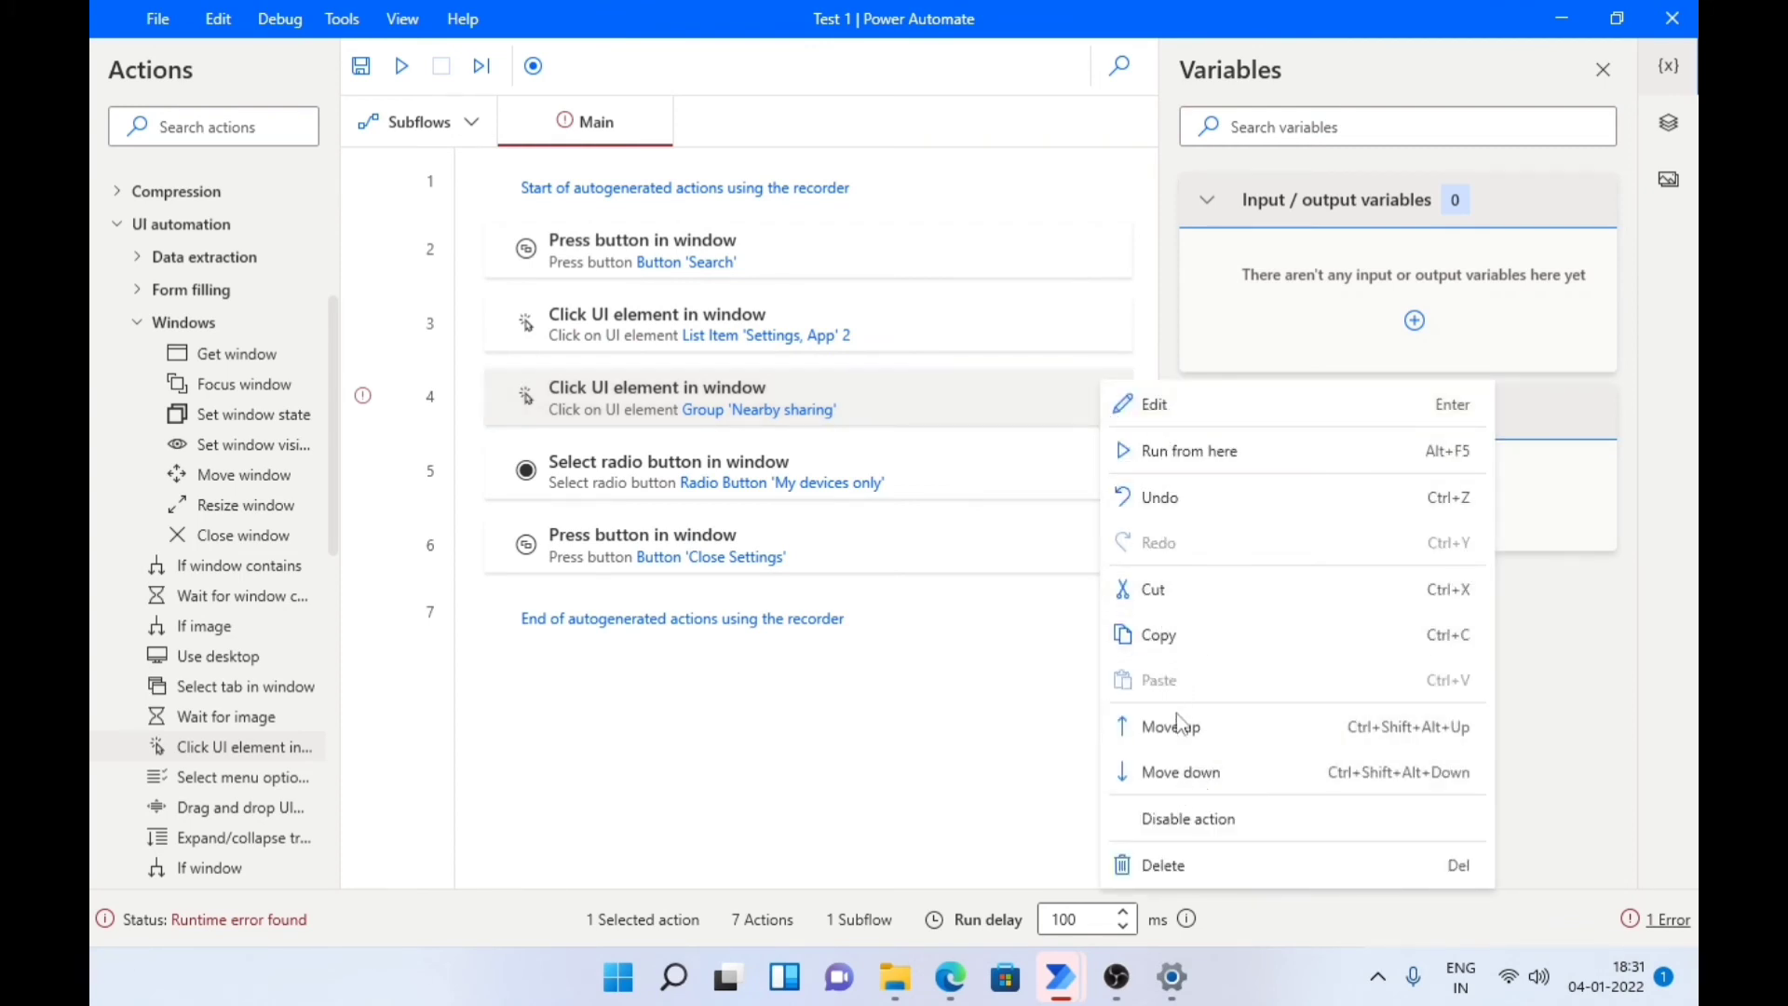
{"action": "left_click", "coordinate": [1183, 862]}
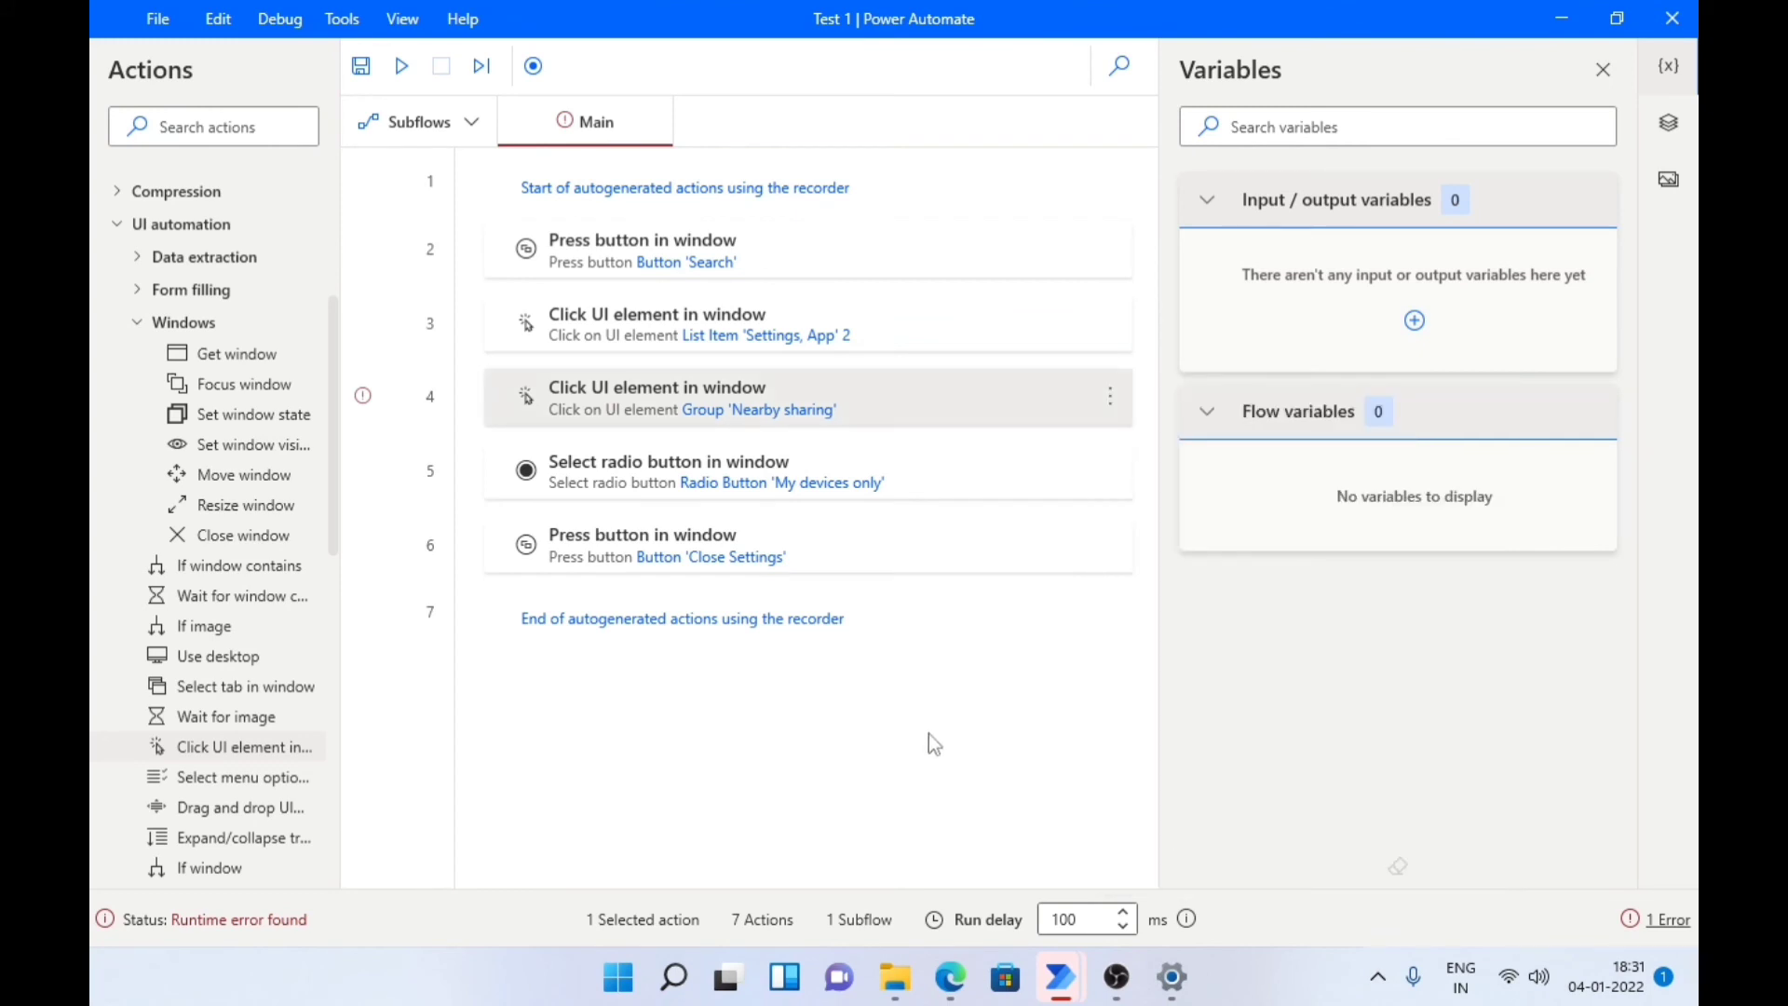
{"action": "key", "text": "Delete"}
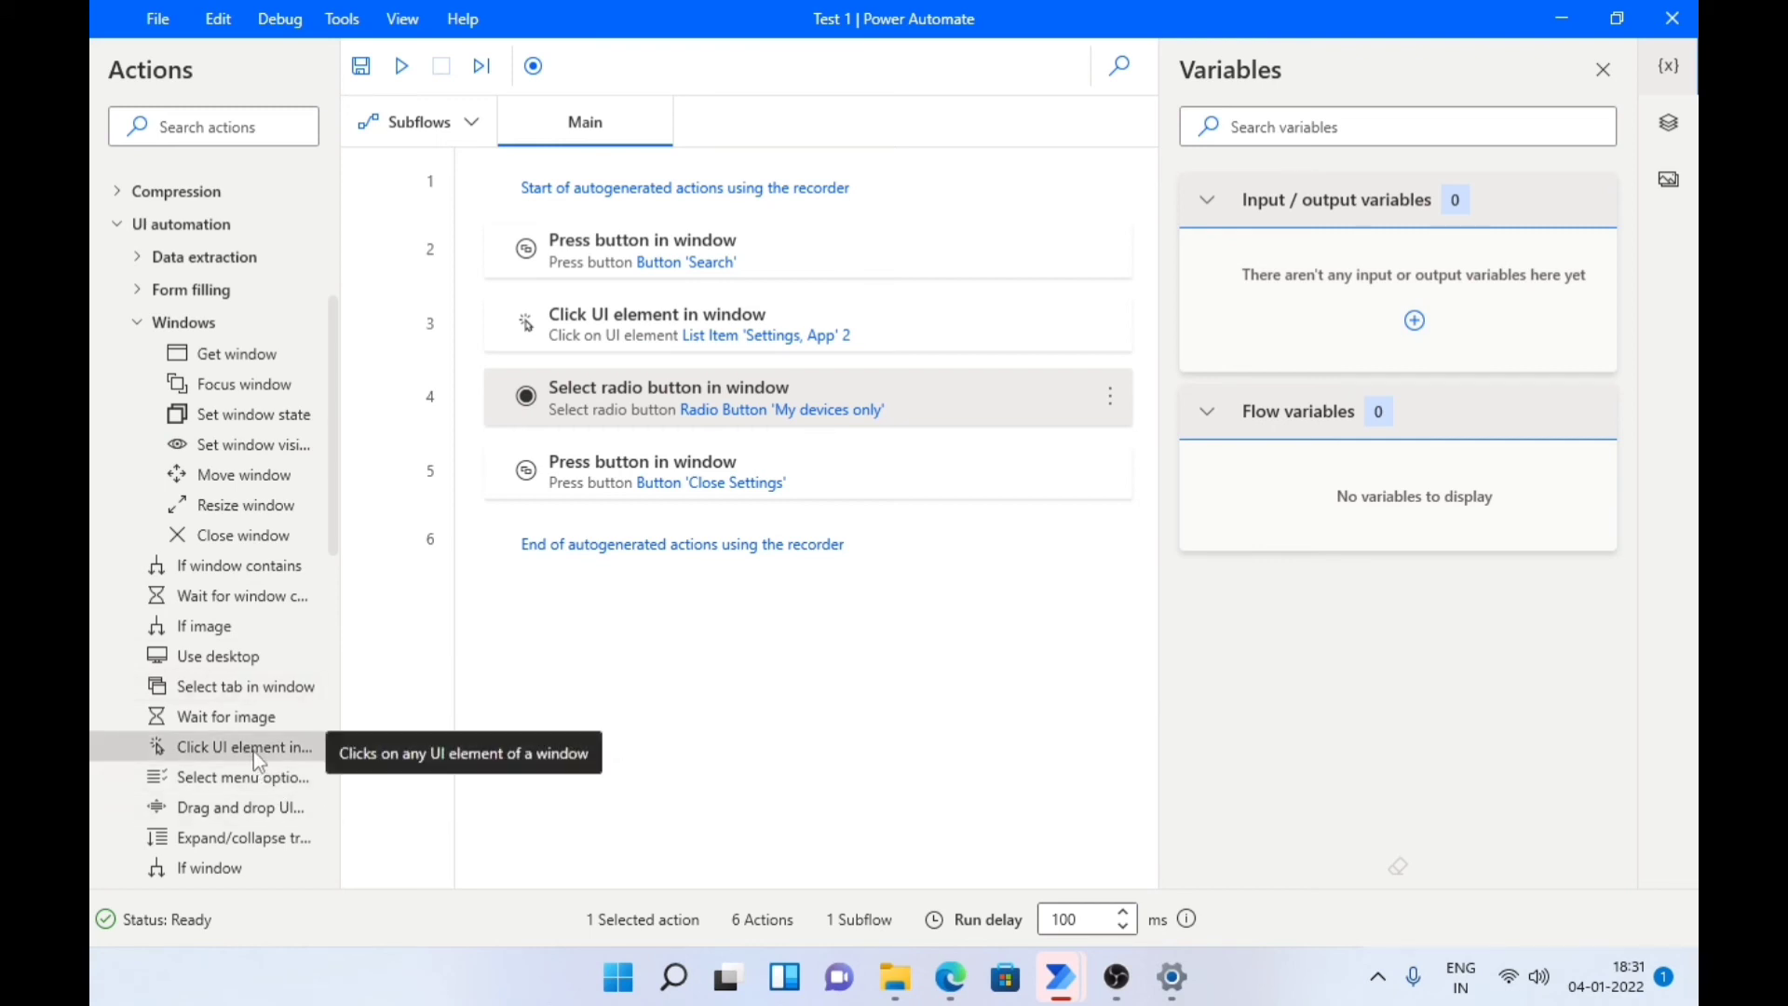
Add a Click UI element in window action after the Settings click, targeting Window 'Settings' > Group 'Nearby sharing' with Left click.
{"action": "mouse_move", "coordinate": [254, 750]}
{"action": "left_mouse_down"}
{"action": "mouse_move", "coordinate": [229, 724]}
{"action": "mouse_move", "coordinate": [376, 650]}
{"action": "mouse_move", "coordinate": [521, 343]}
{"action": "left_mouse_up"}
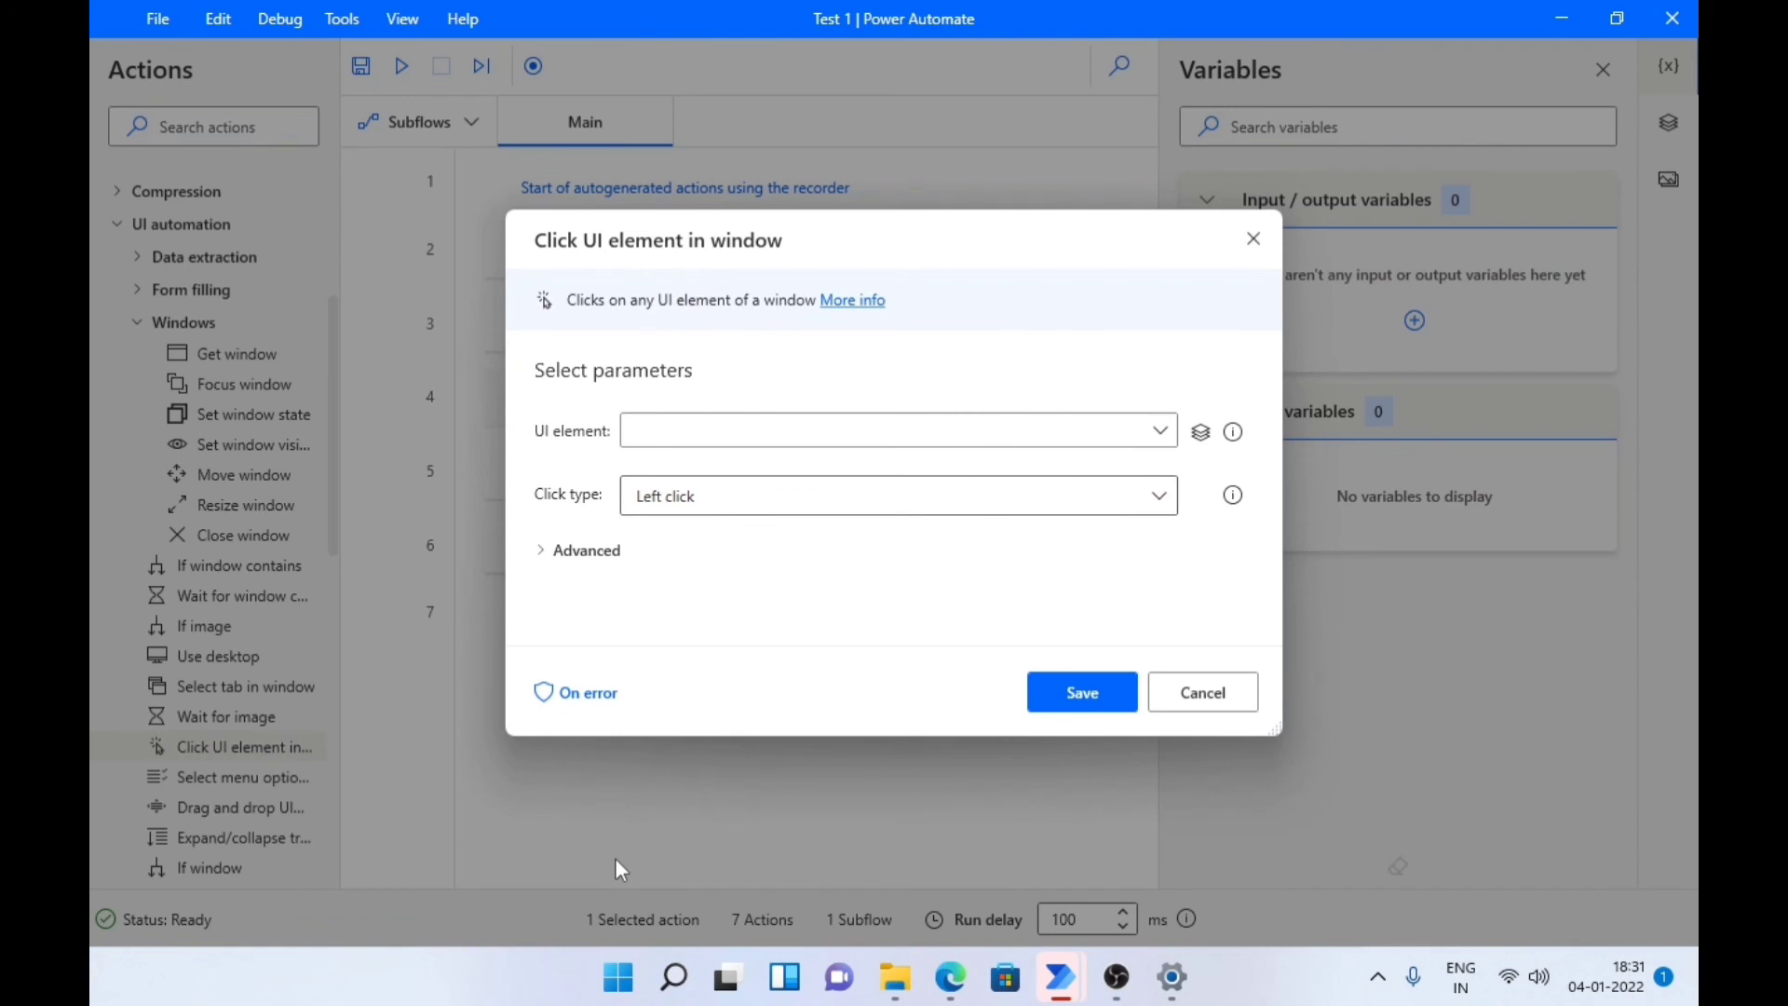
{"action": "left_click", "coordinate": [1160, 441]}
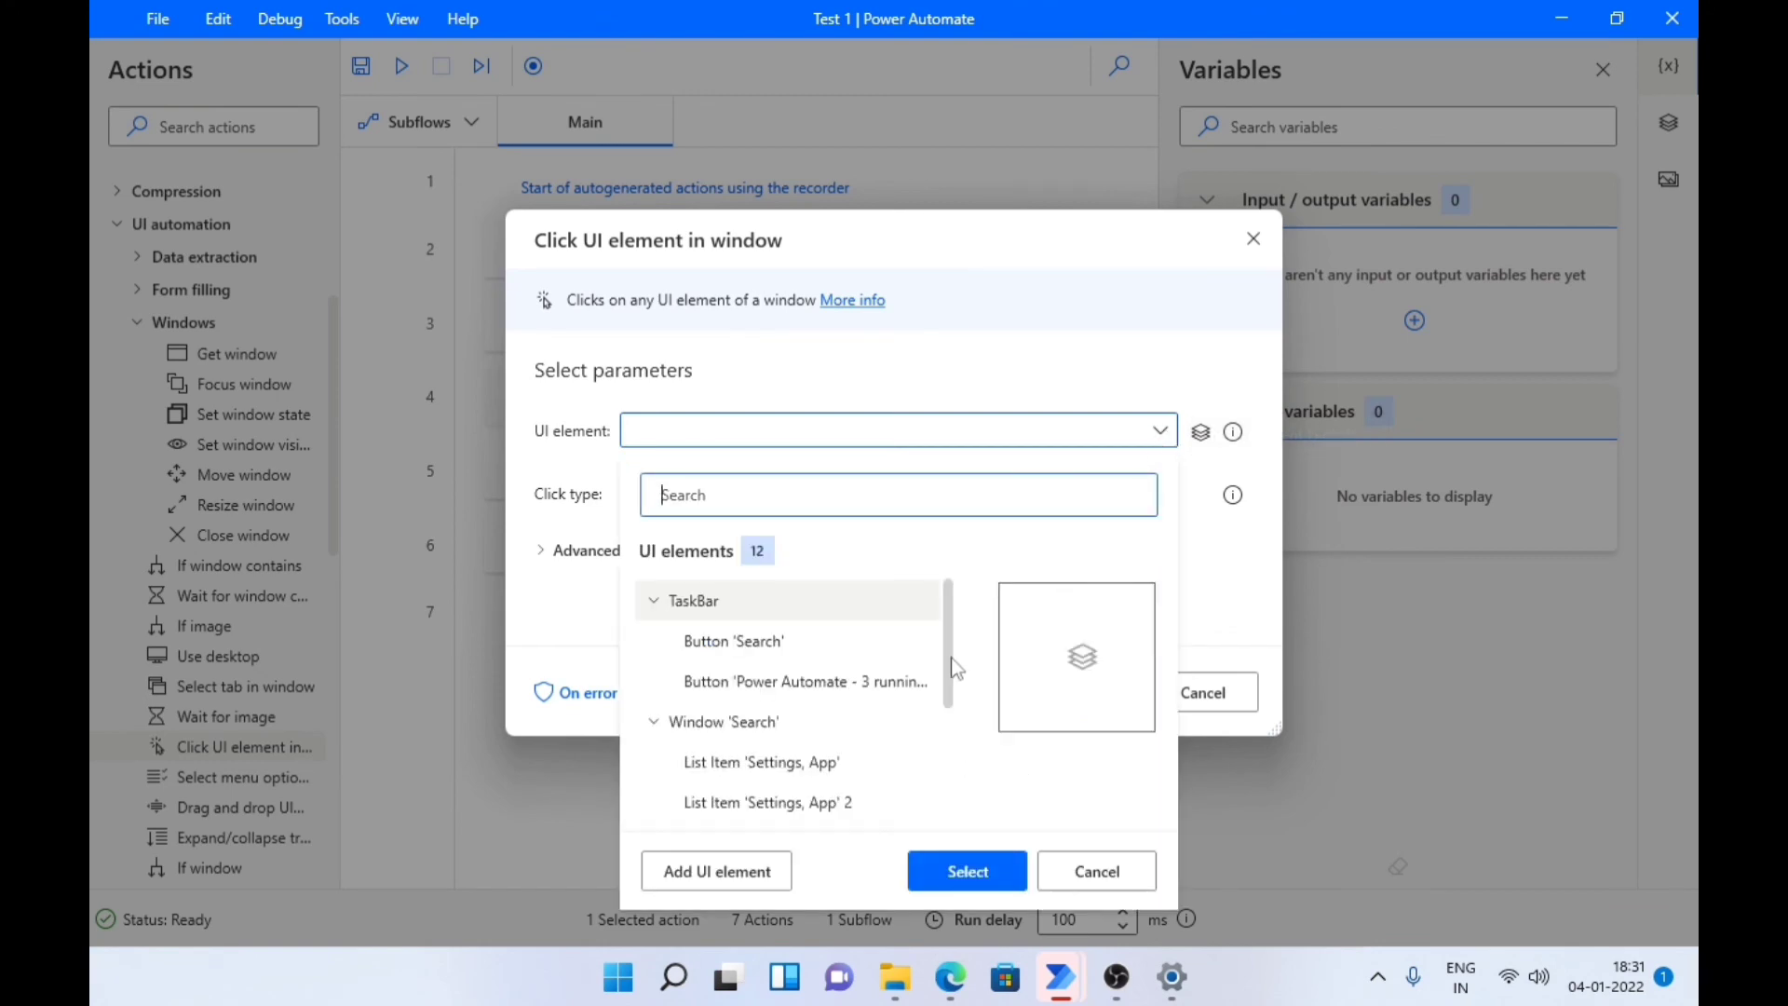
{"action": "left_click_drag", "start_coordinate": [951, 659], "coordinate": [940, 758]}
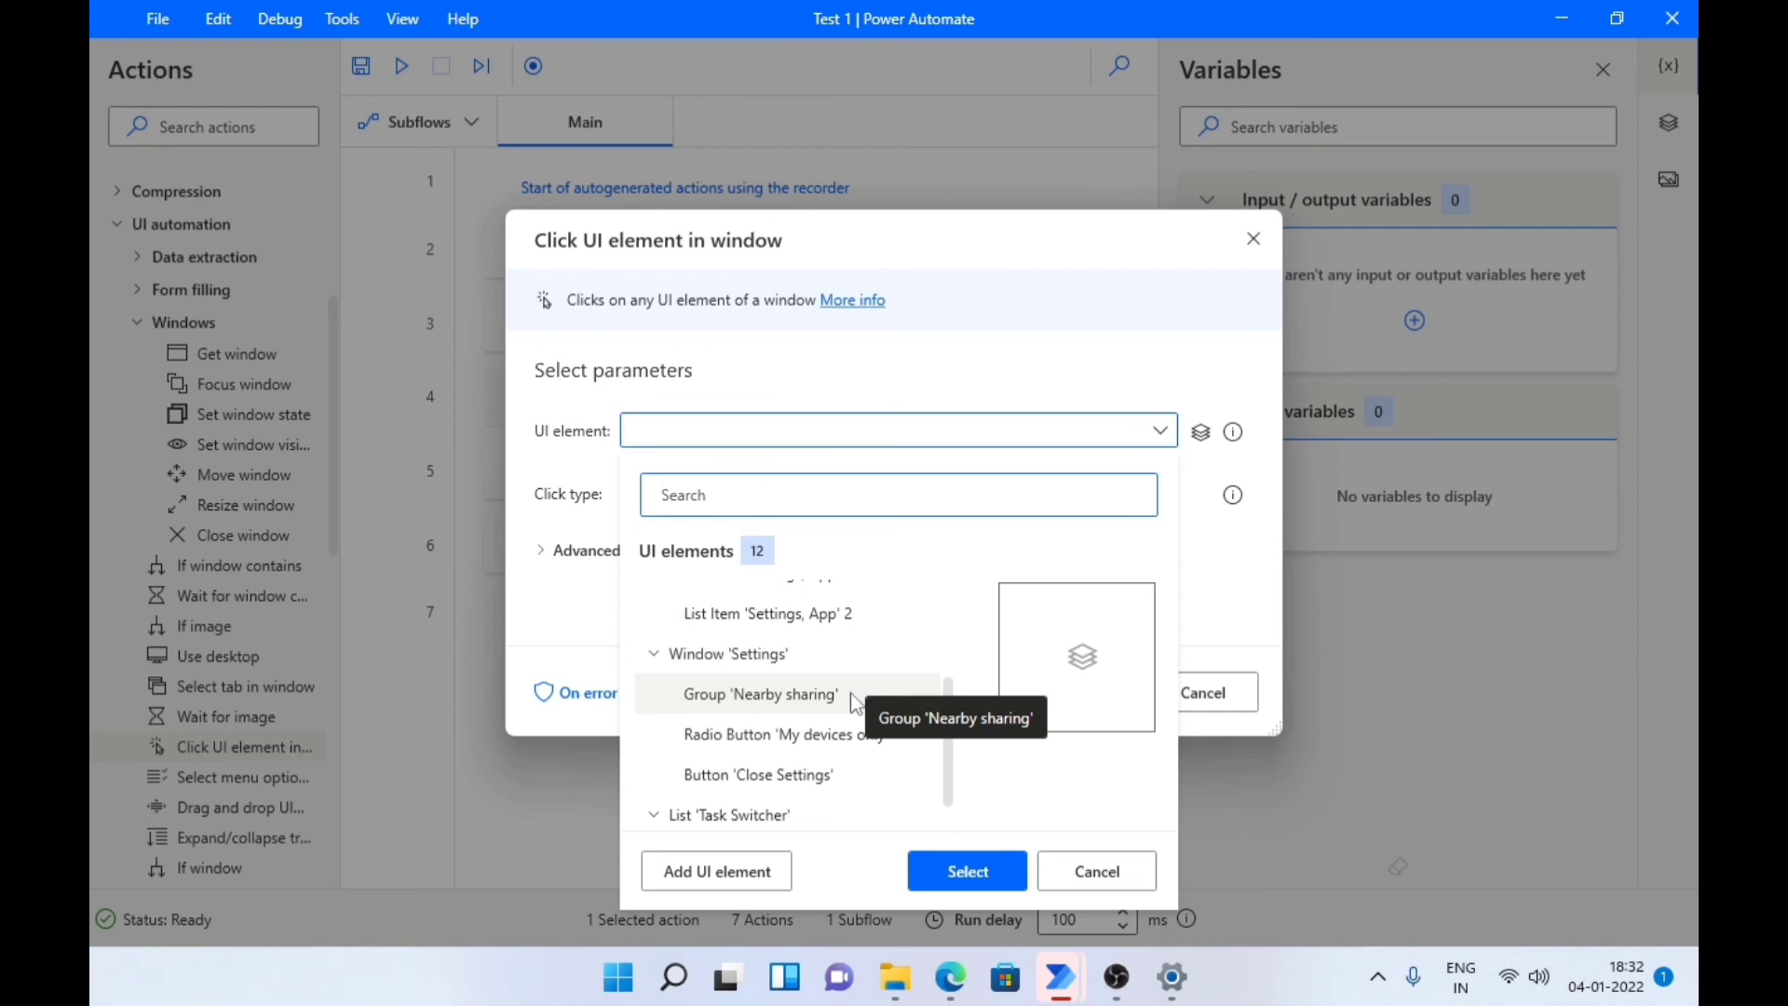
{"action": "left_click", "coordinate": [778, 697]}
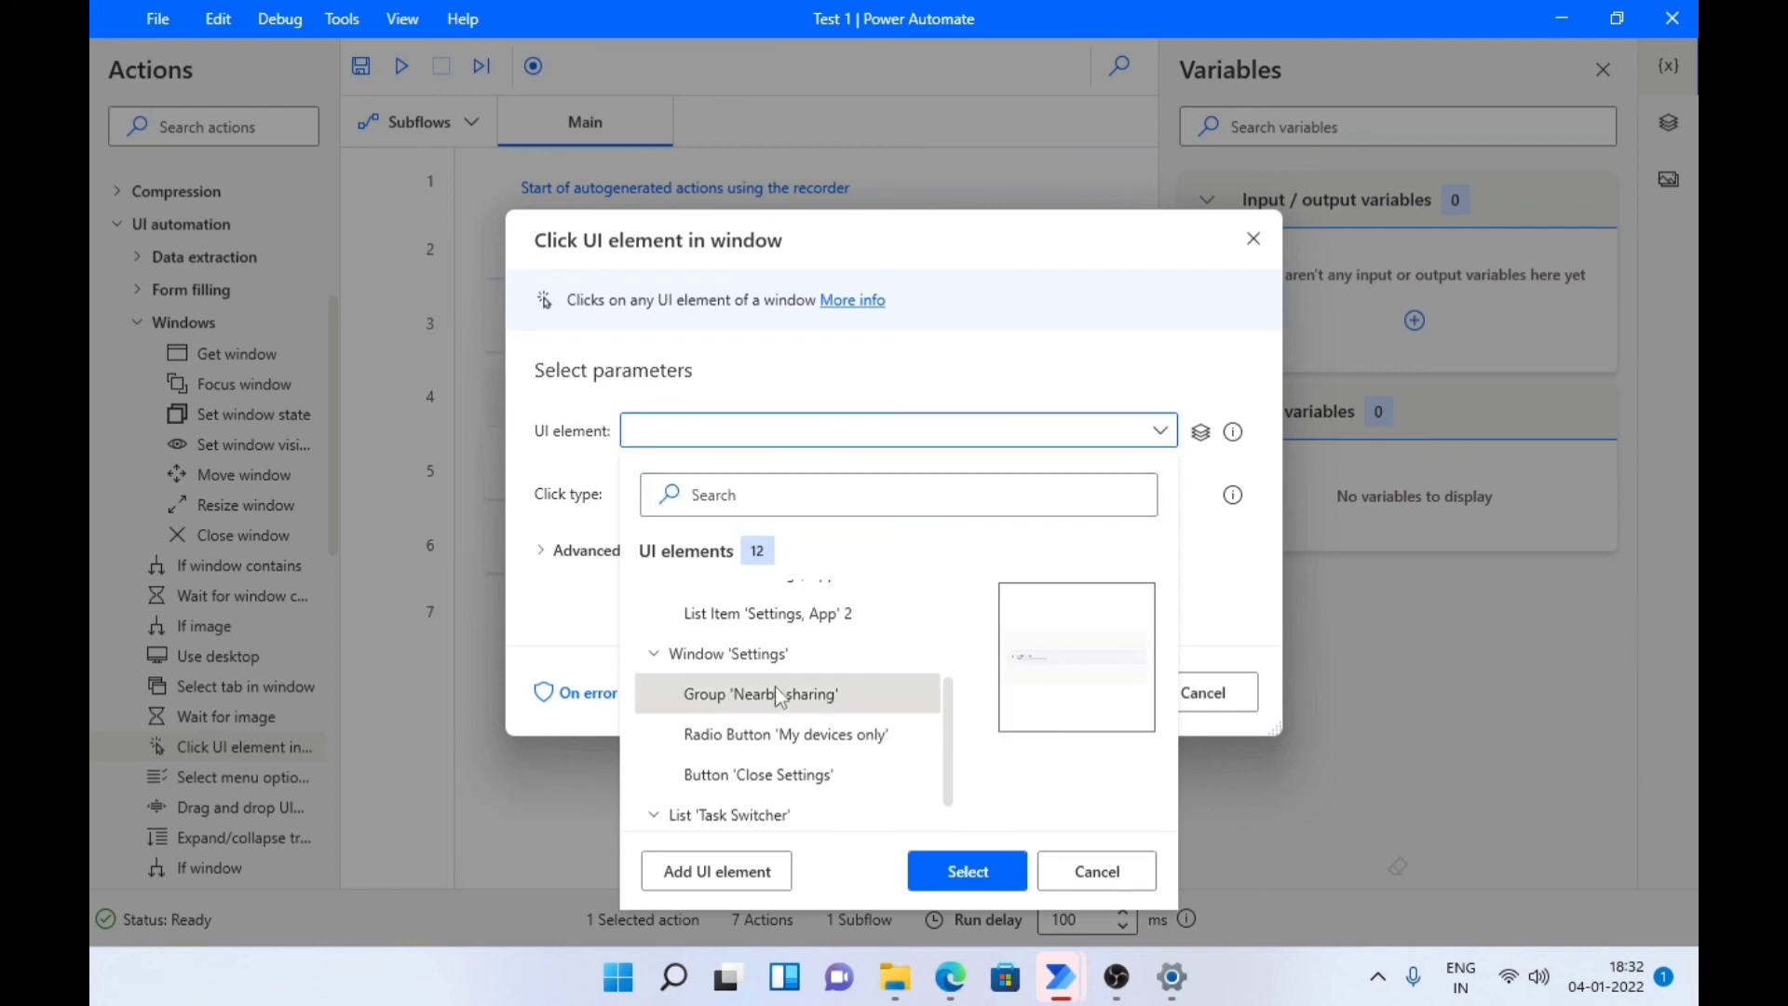
{"action": "left_click", "coordinate": [961, 869]}
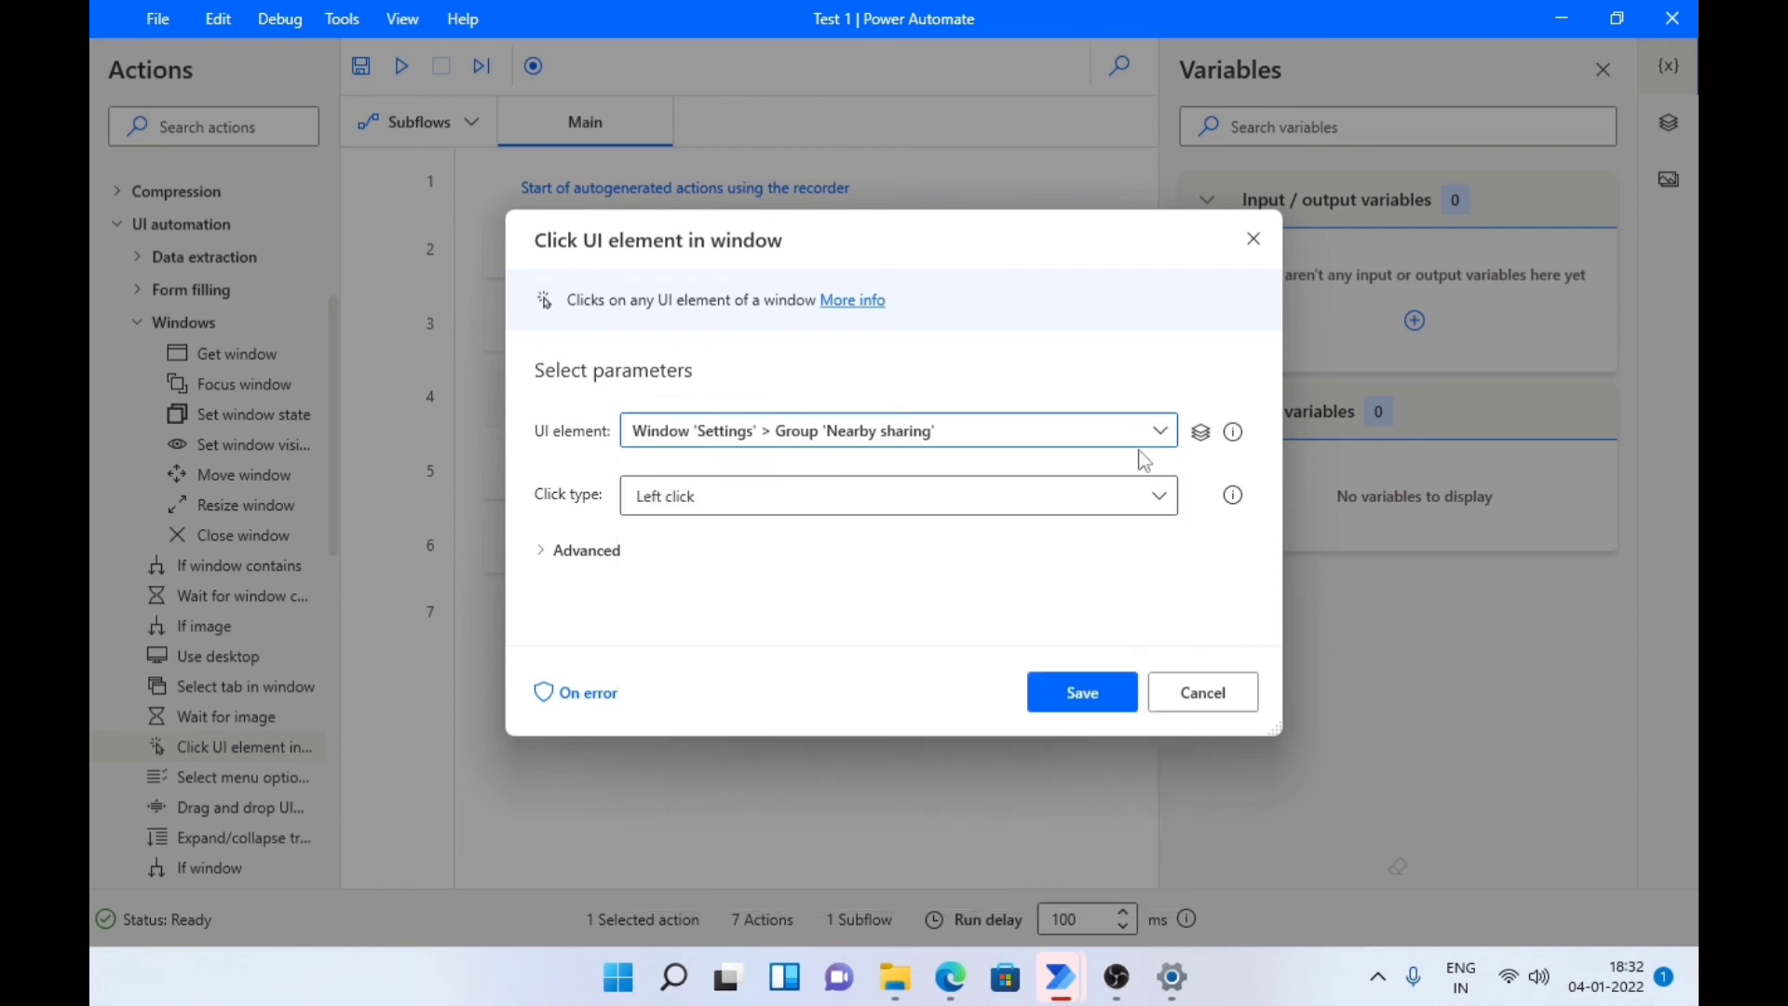
{"action": "left_click", "coordinate": [1089, 694]}
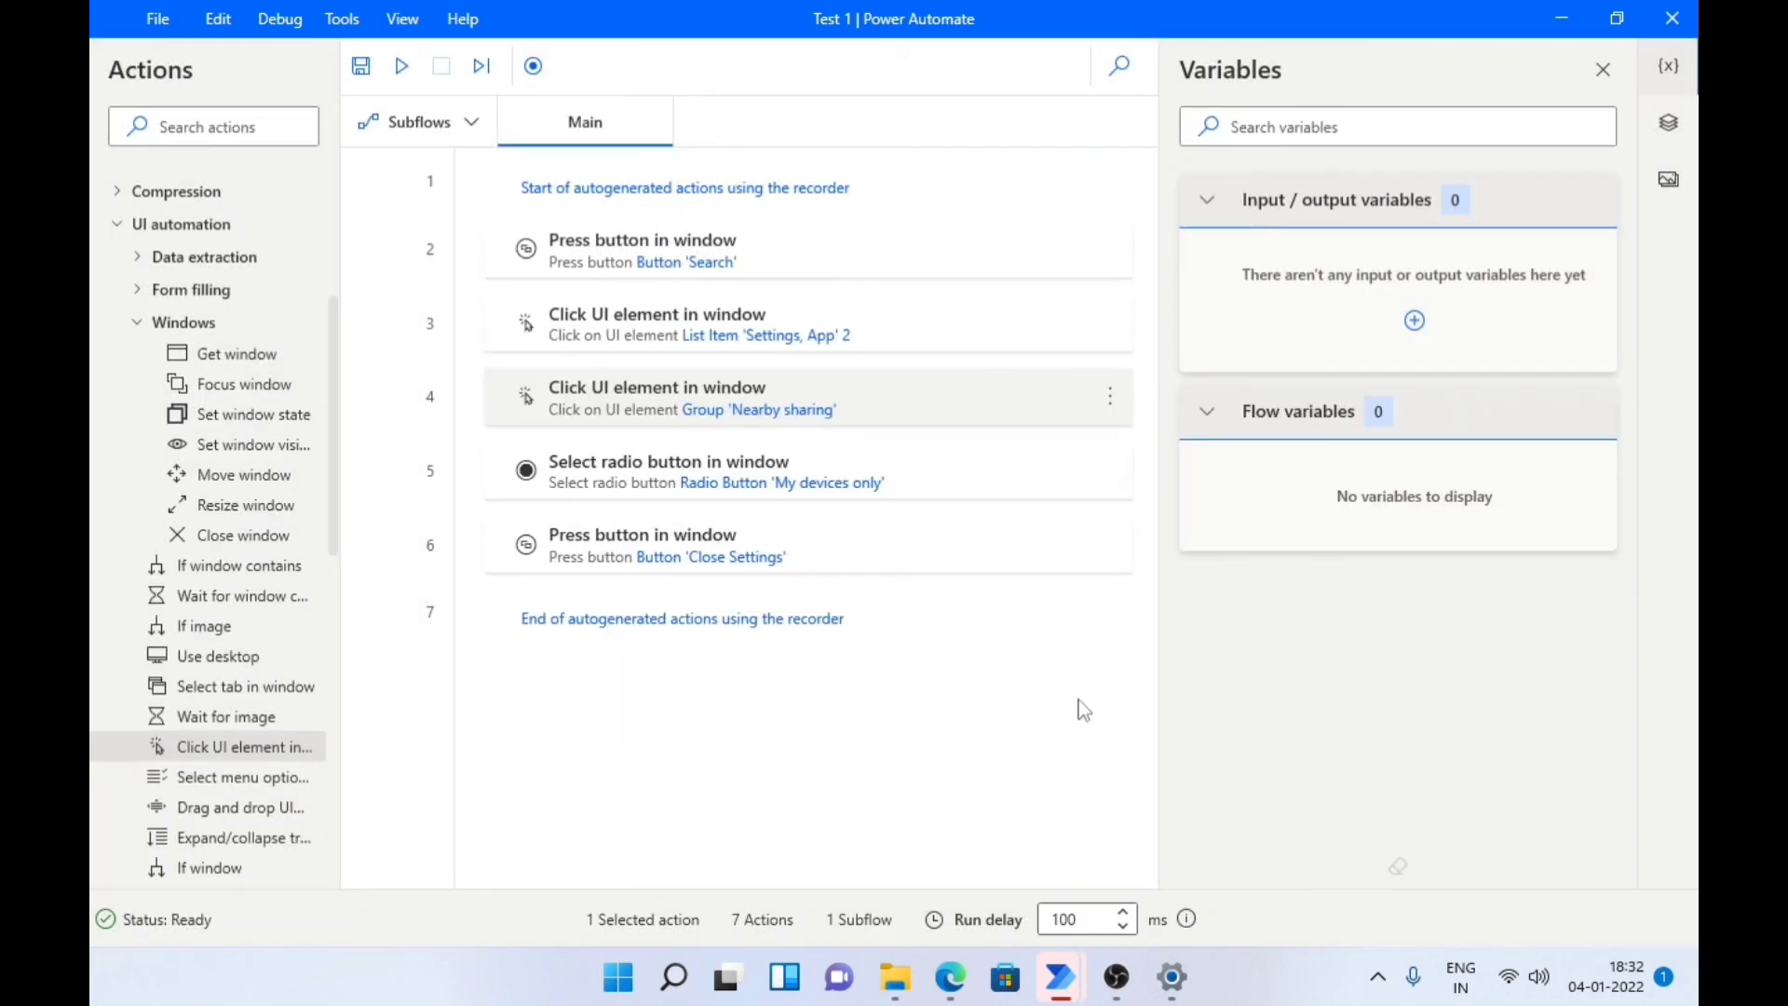
Run the corrected flow and reset Nearby sharing to Off in Windows Settings.
{"action": "left_click", "coordinate": [402, 65]}
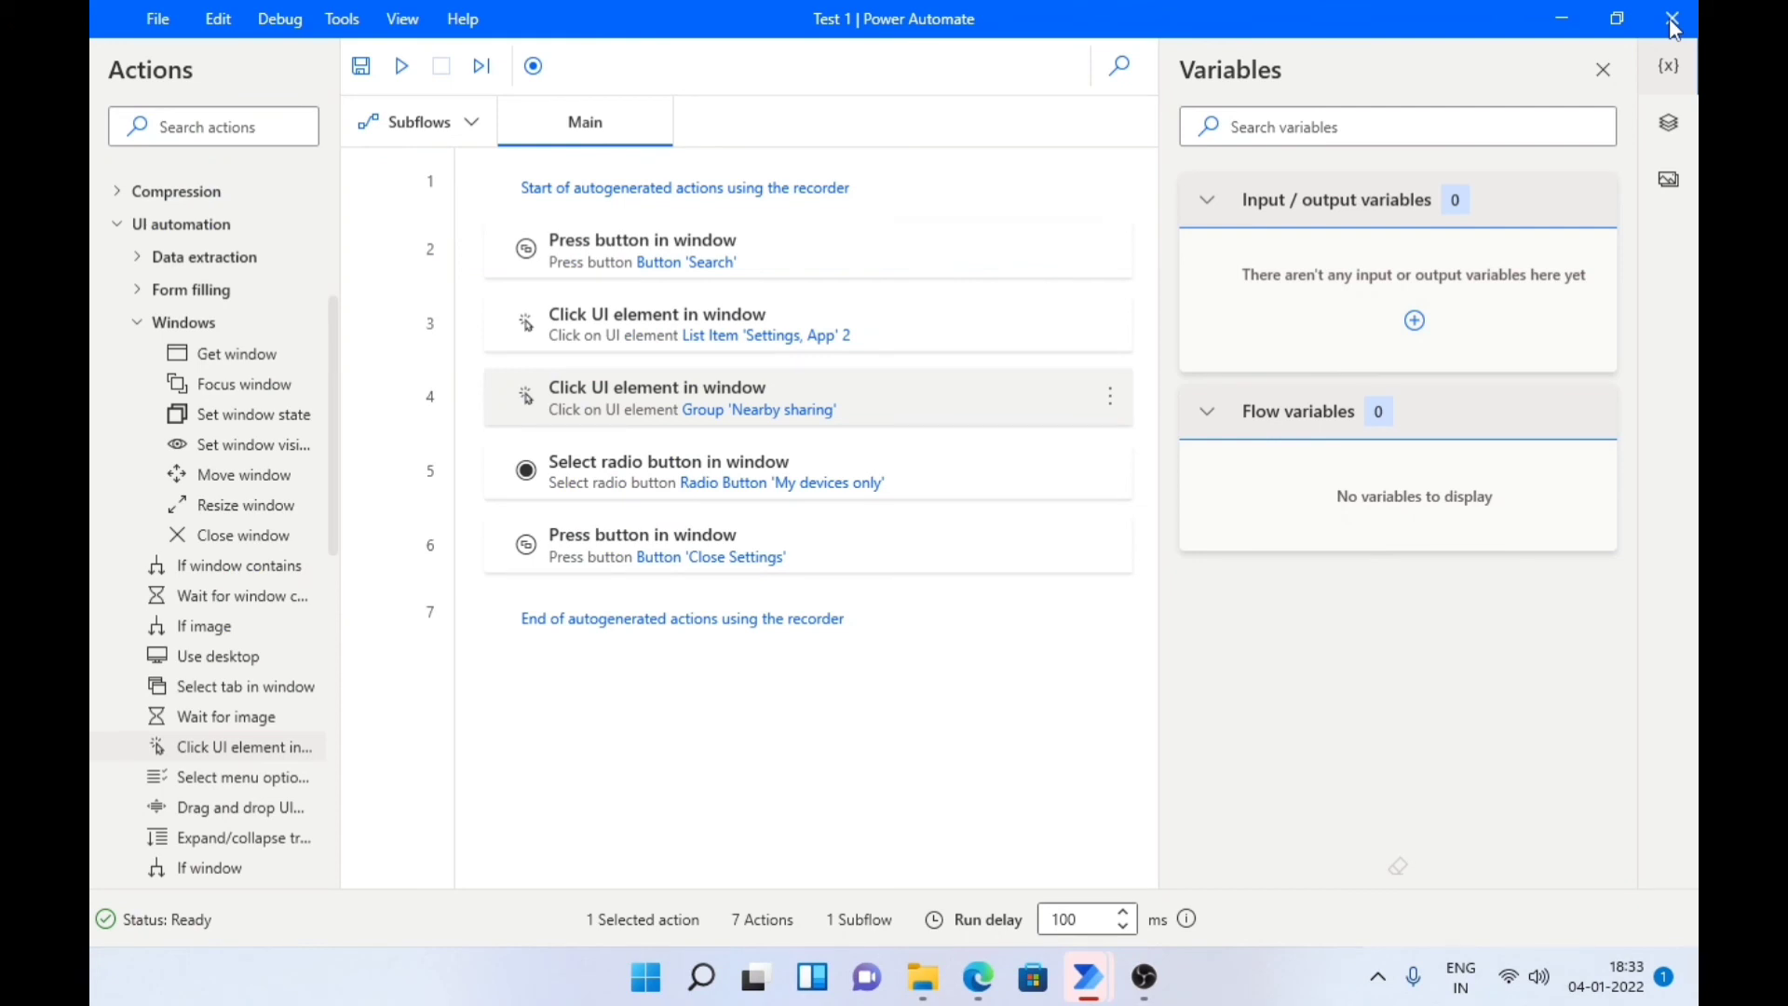
{"action": "right_click", "coordinate": [645, 978]}
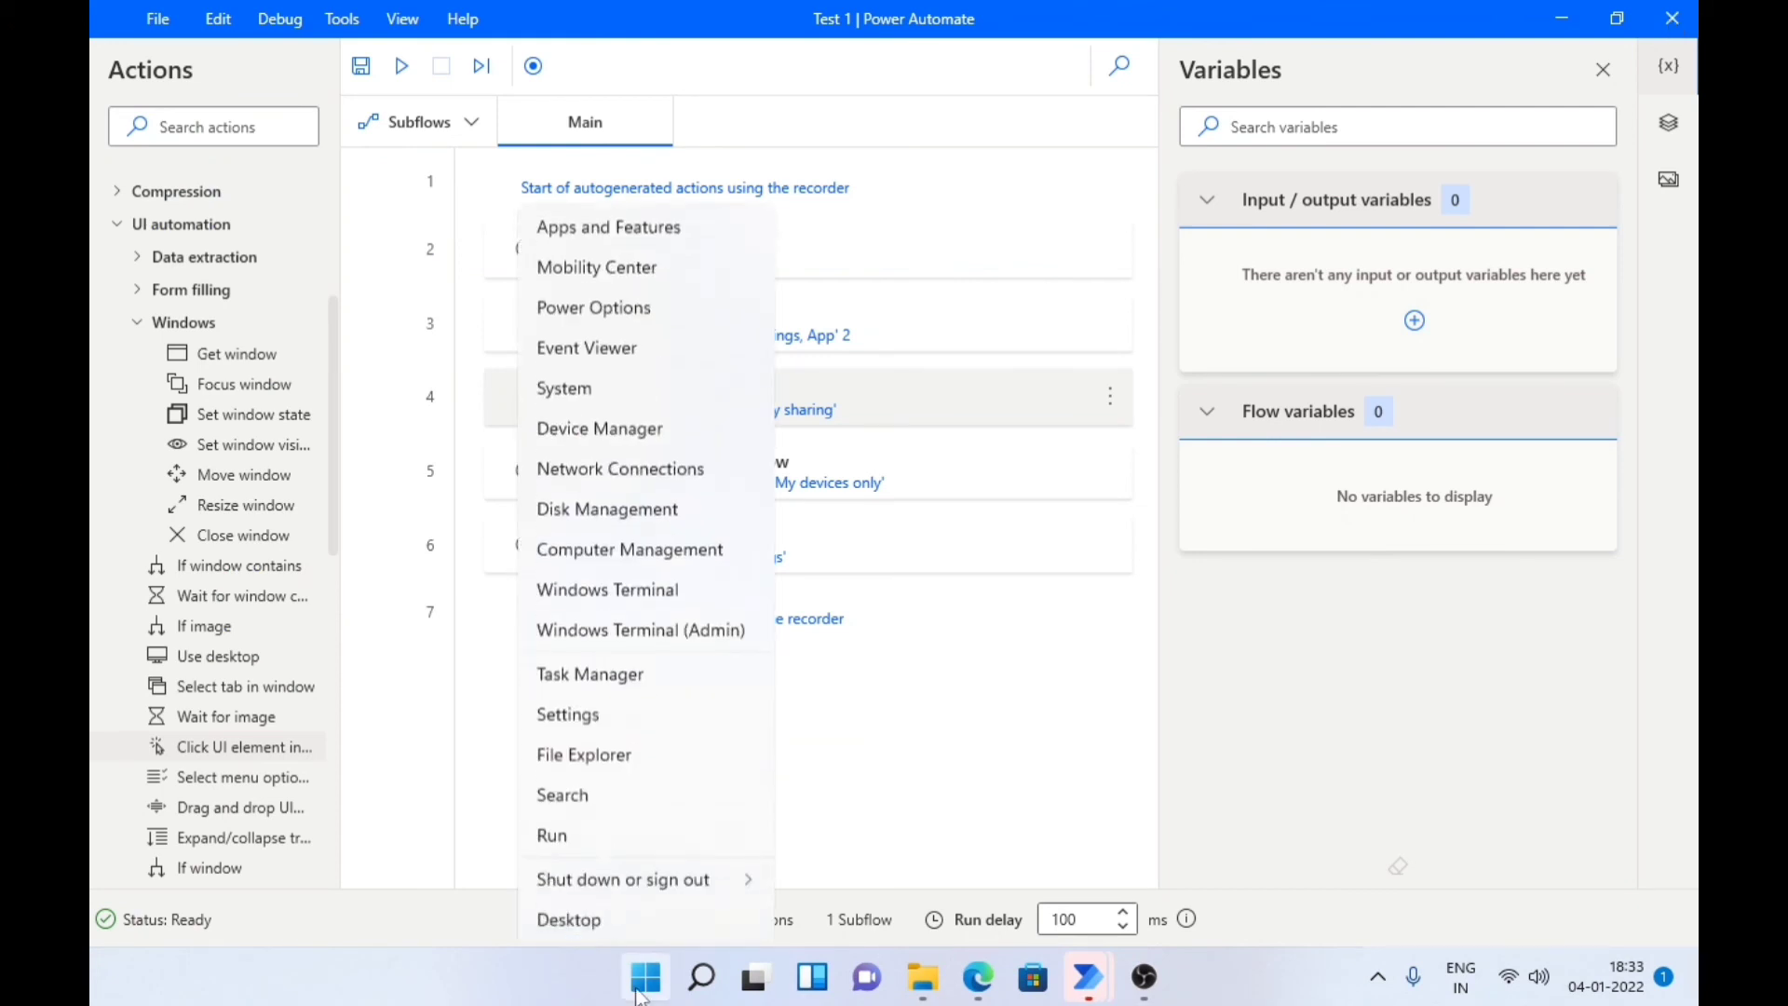
{"action": "left_click", "coordinate": [573, 725]}
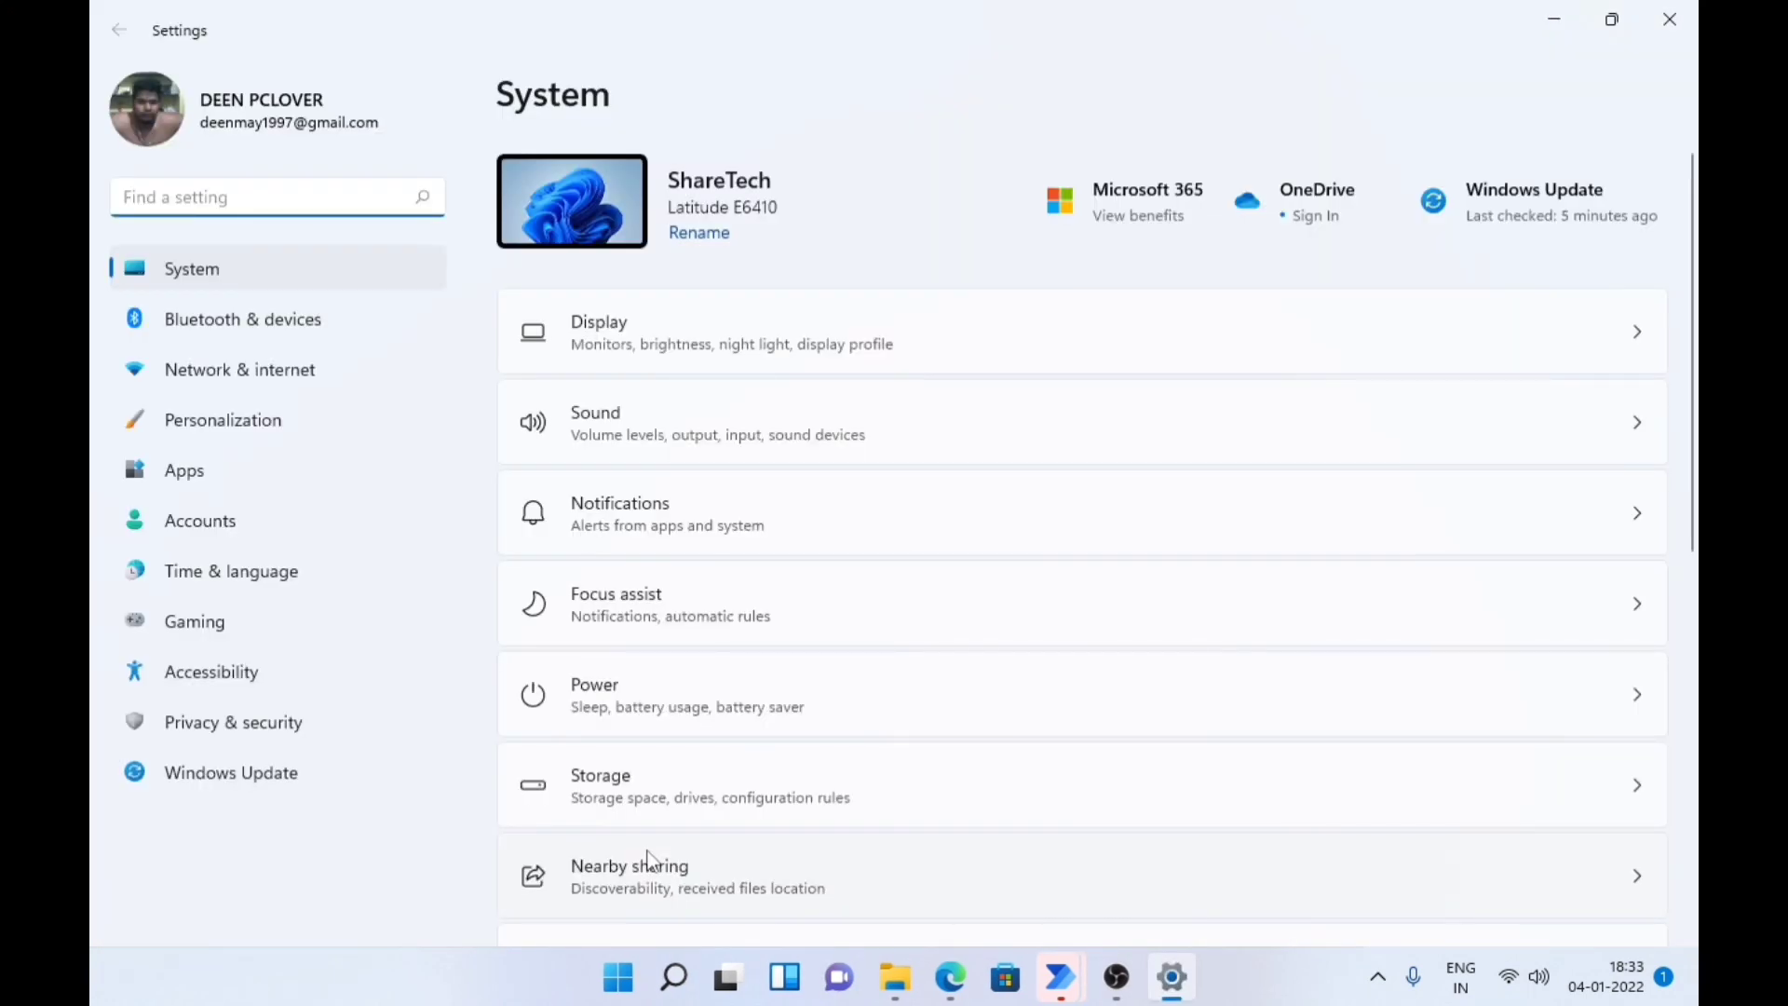
{"action": "left_click", "coordinate": [649, 862]}
{"action": "left_click", "coordinate": [622, 294]}
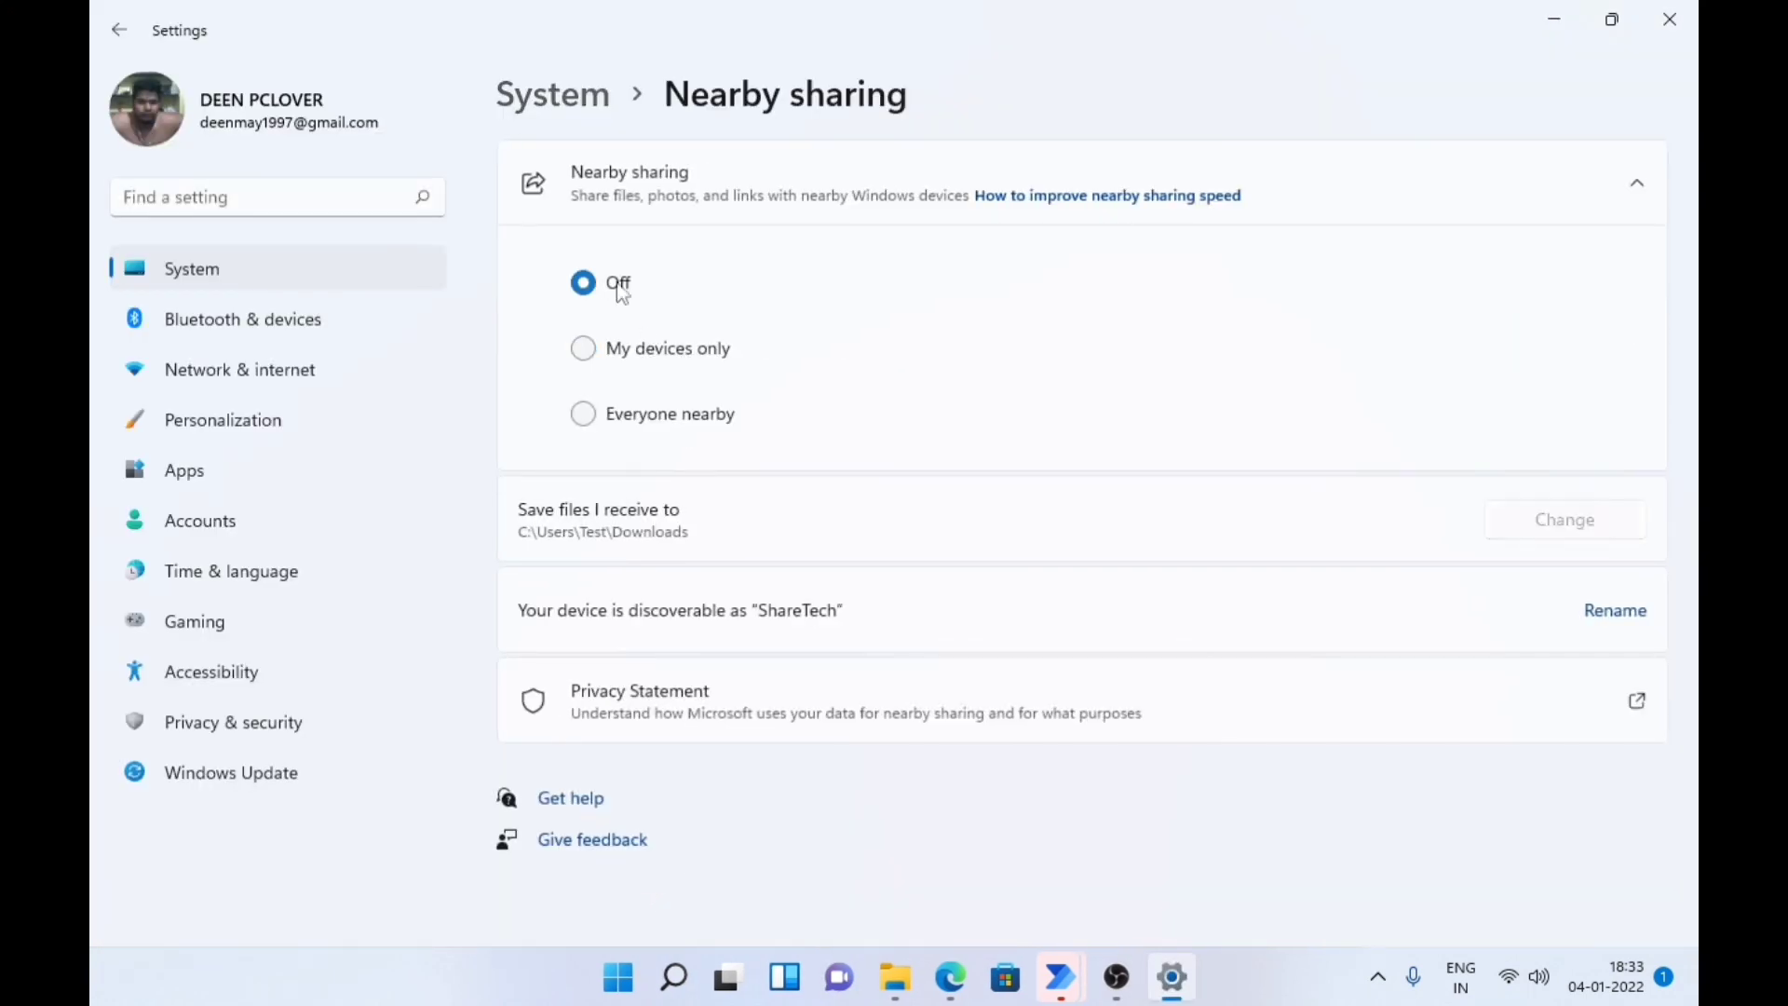
{"action": "left_click", "coordinate": [1690, 25]}
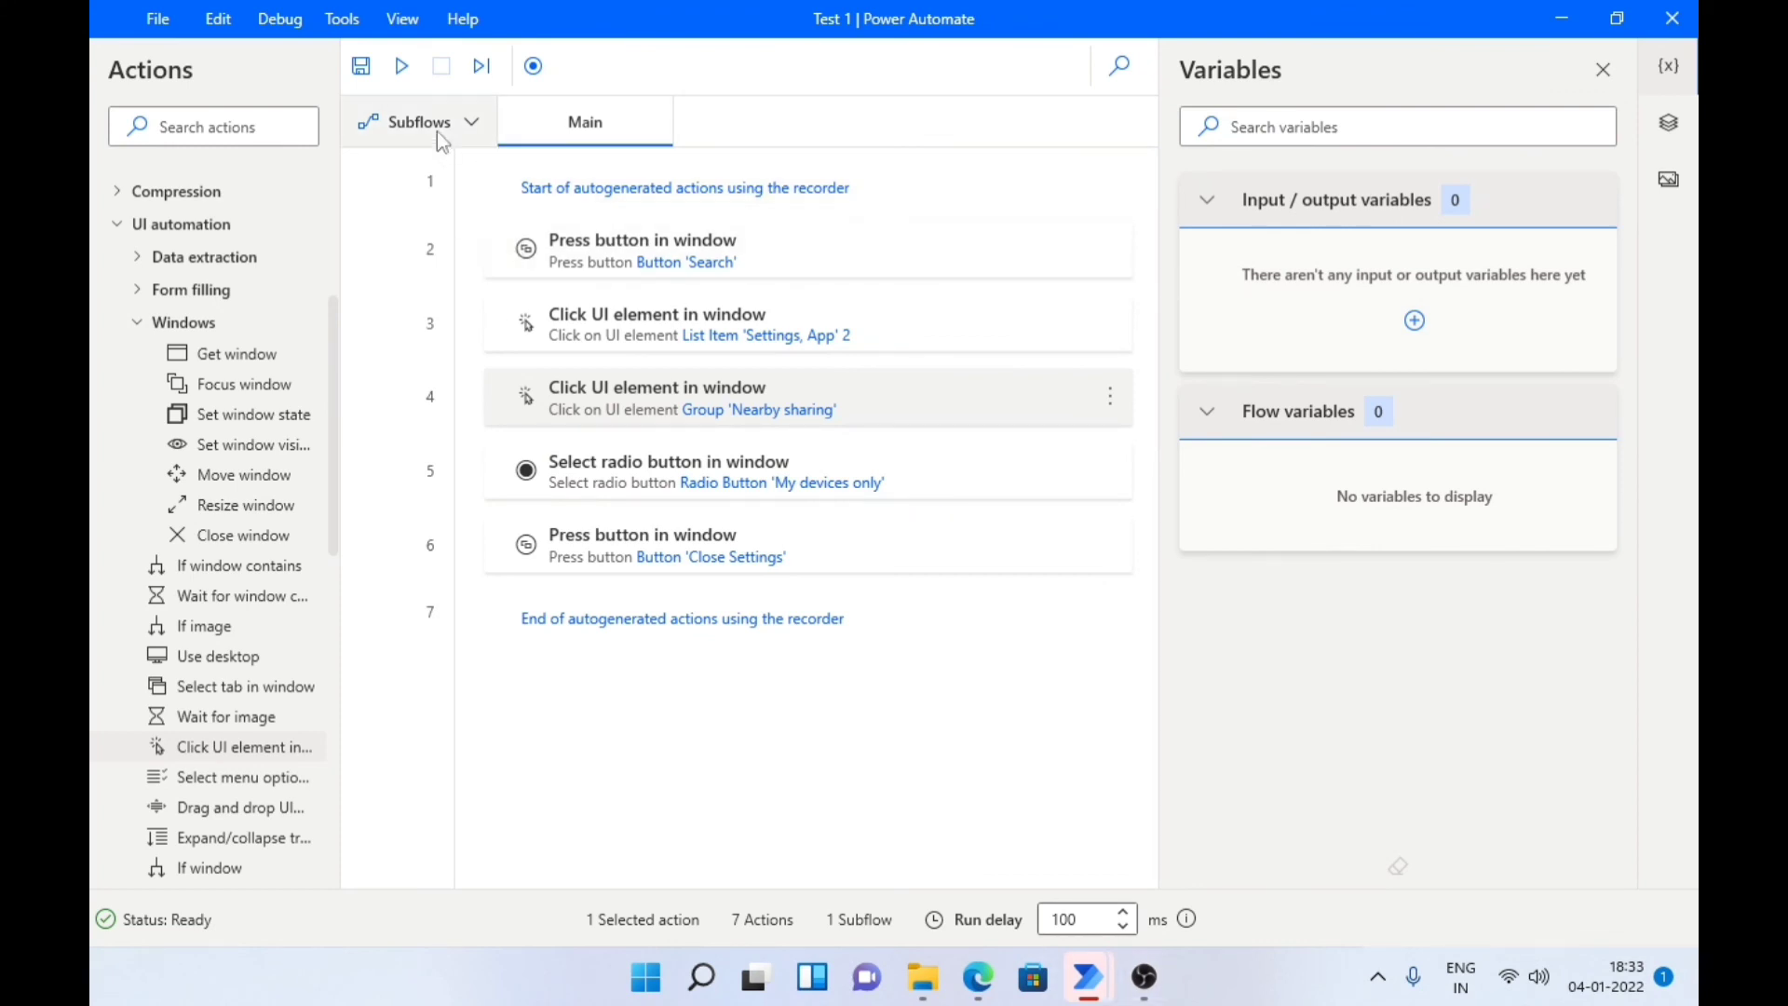
Run the flow again so it sets Nearby sharing to My devices only and closes Settings.
{"action": "left_click", "coordinate": [402, 68]}
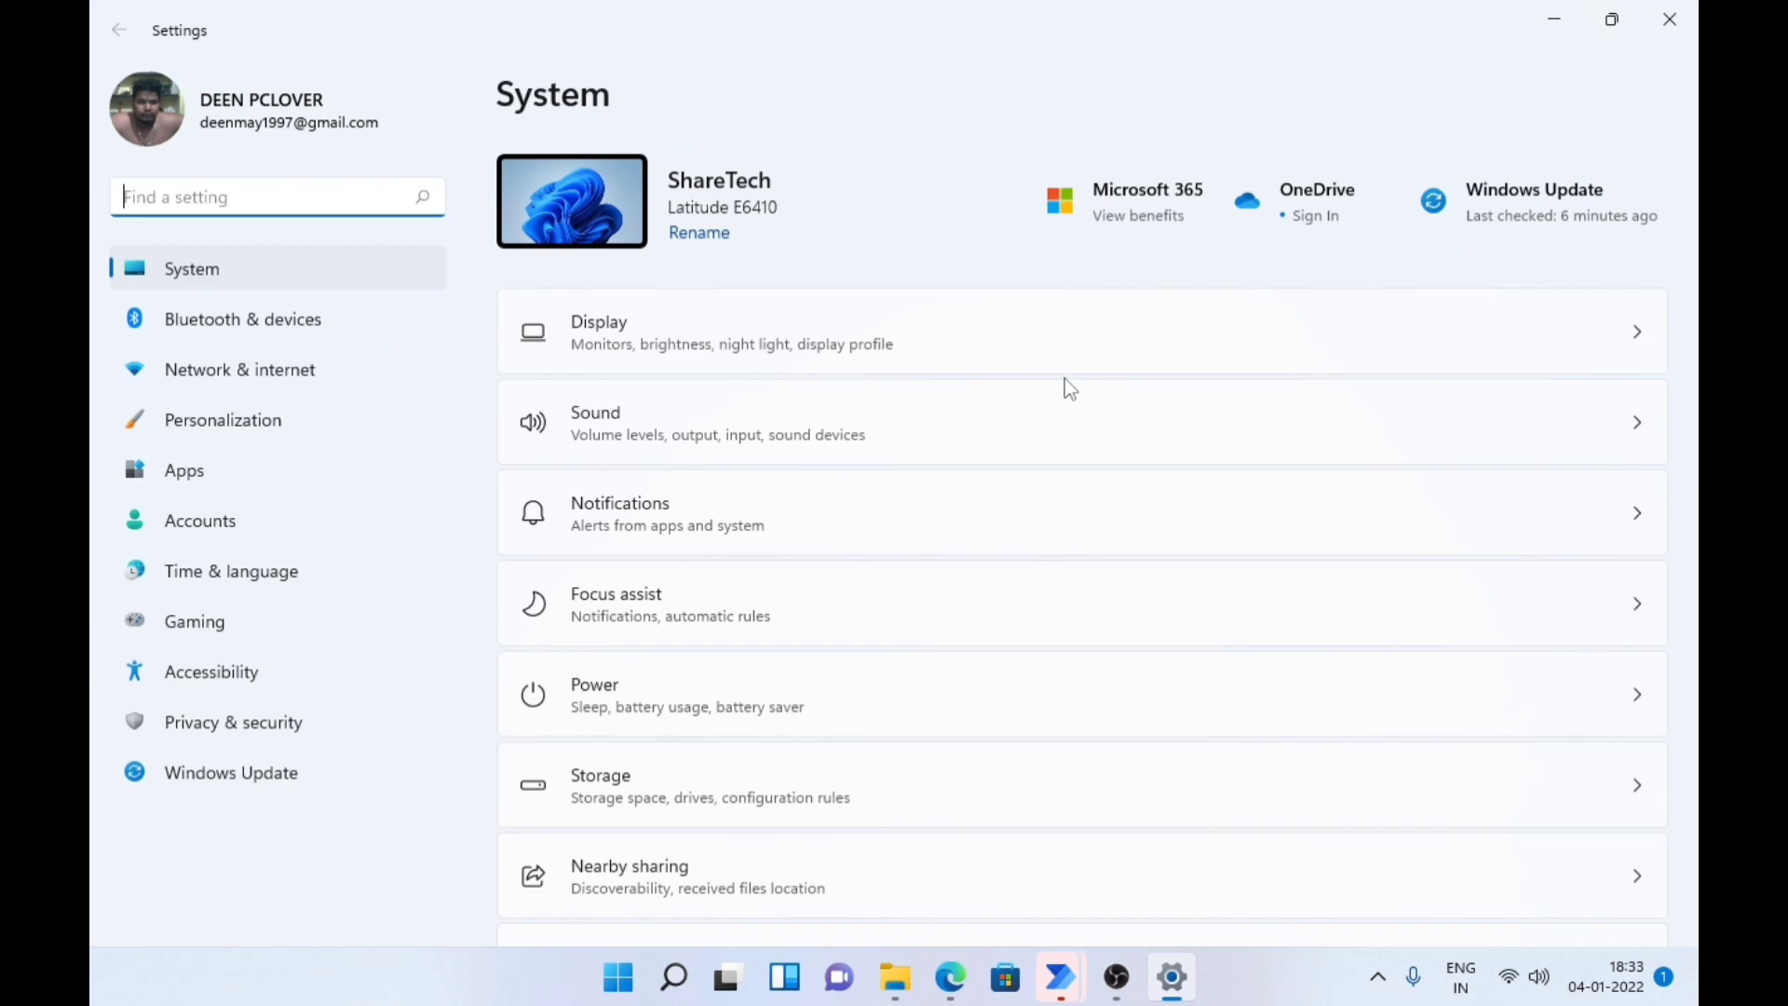
{"action": "scroll", "coordinate": [1082, 539], "scroll_direction": "down", "scroll_amount": 3}
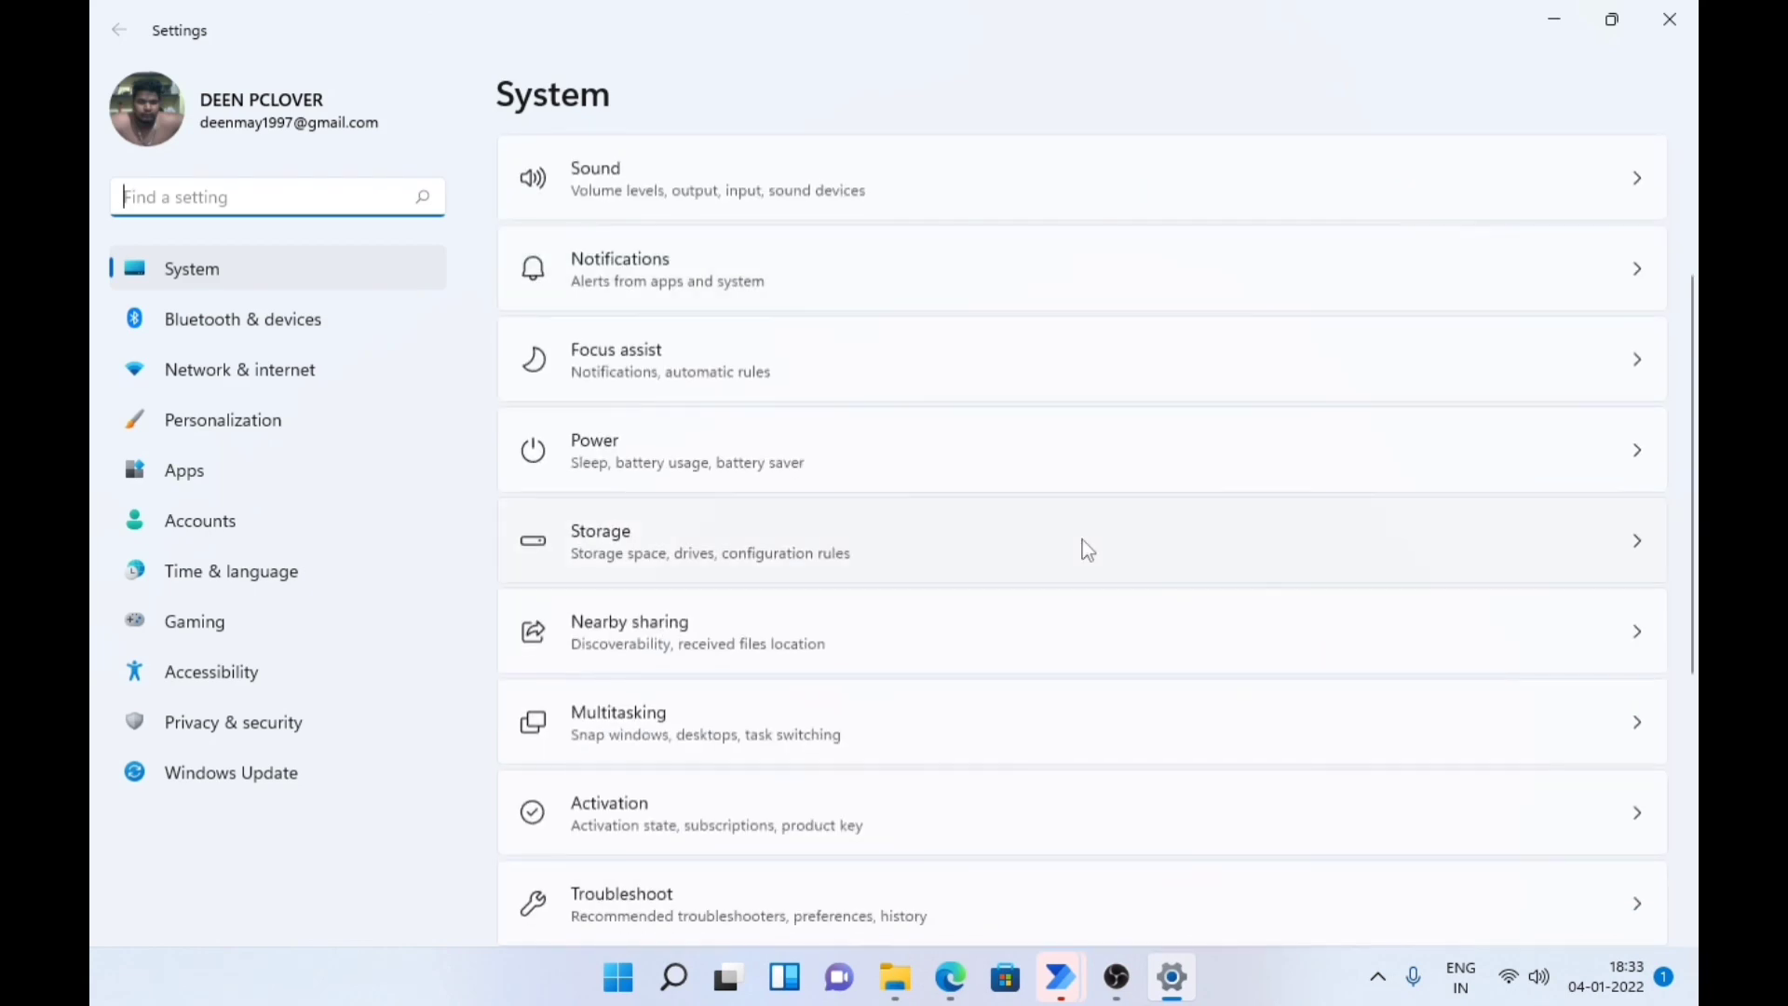
{"action": "left_click", "coordinate": [1082, 632]}
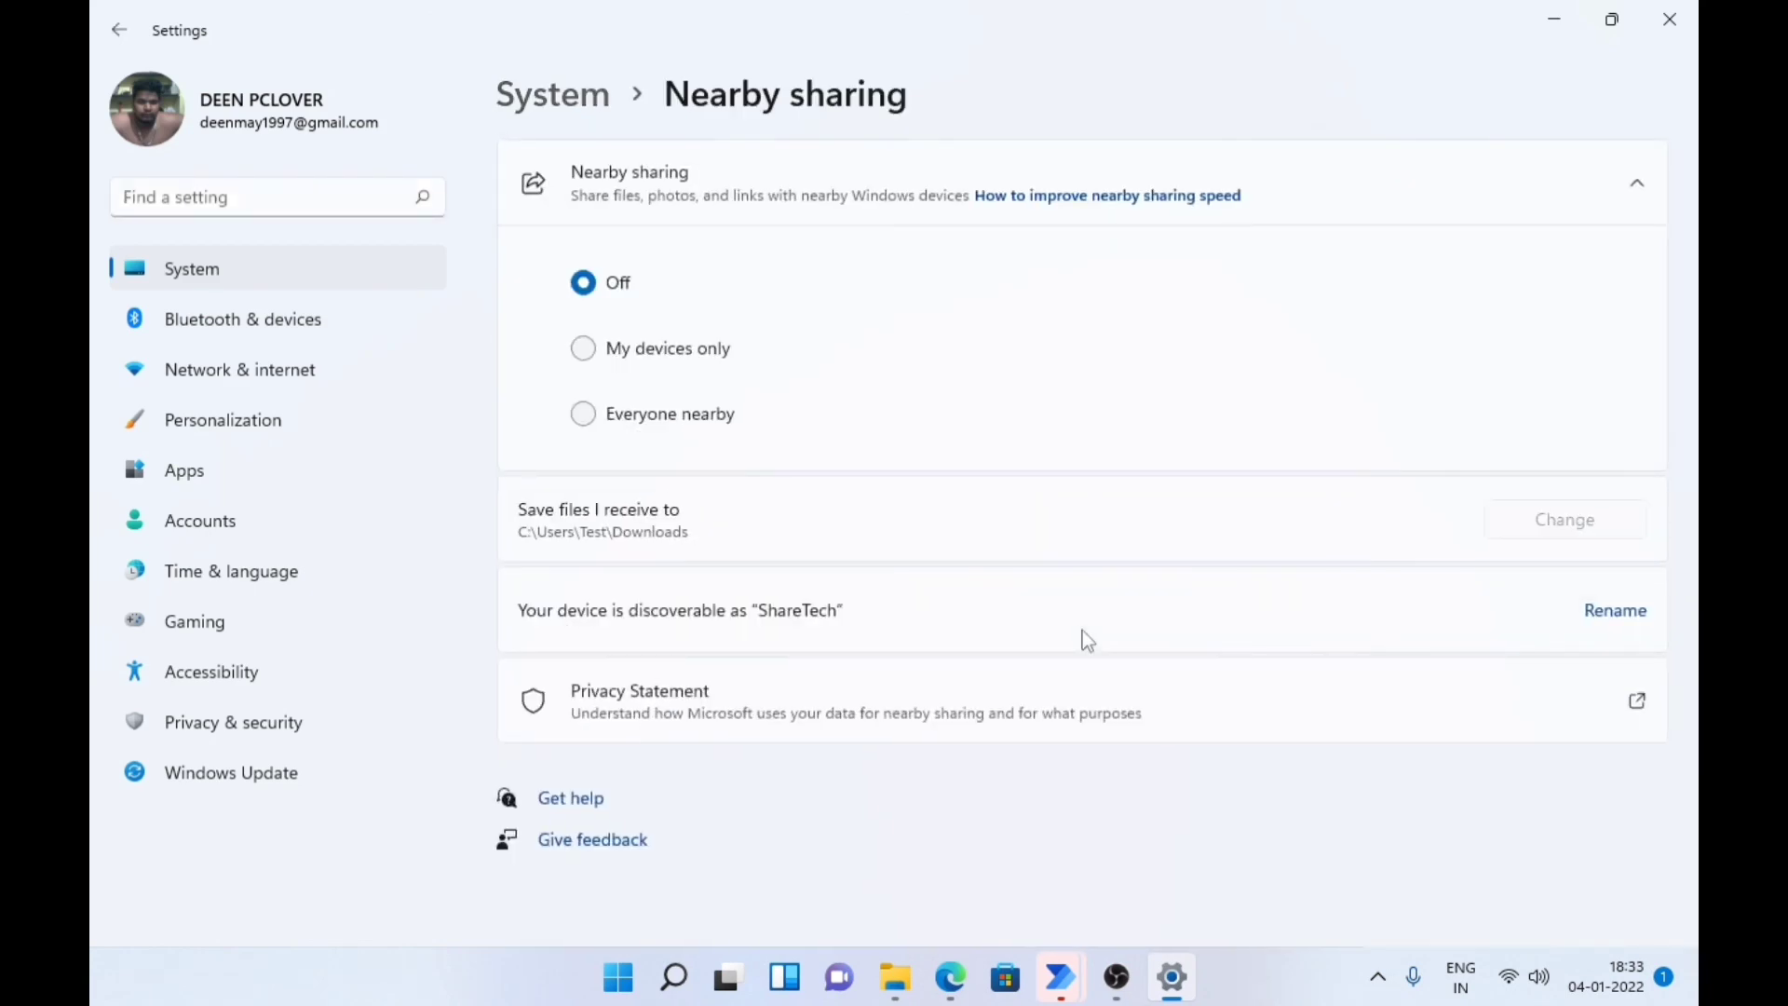
{"action": "left_click", "coordinate": [655, 354]}
{"action": "left_click", "coordinate": [1669, 20]}
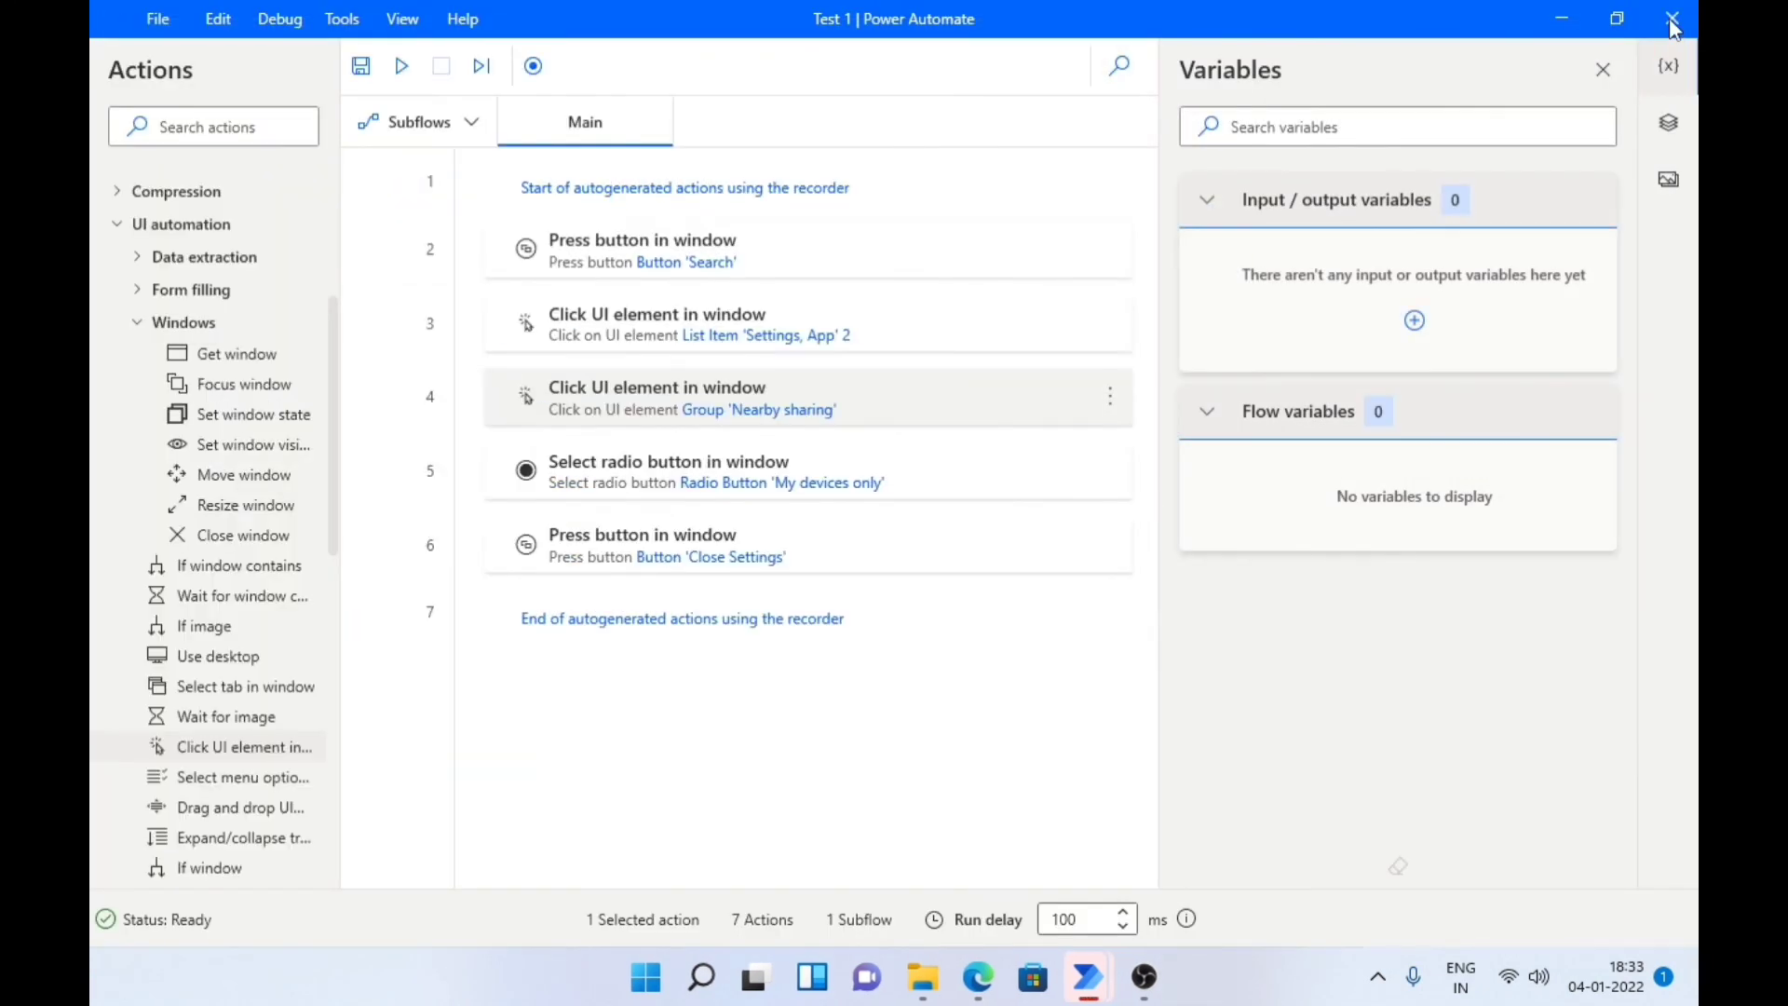